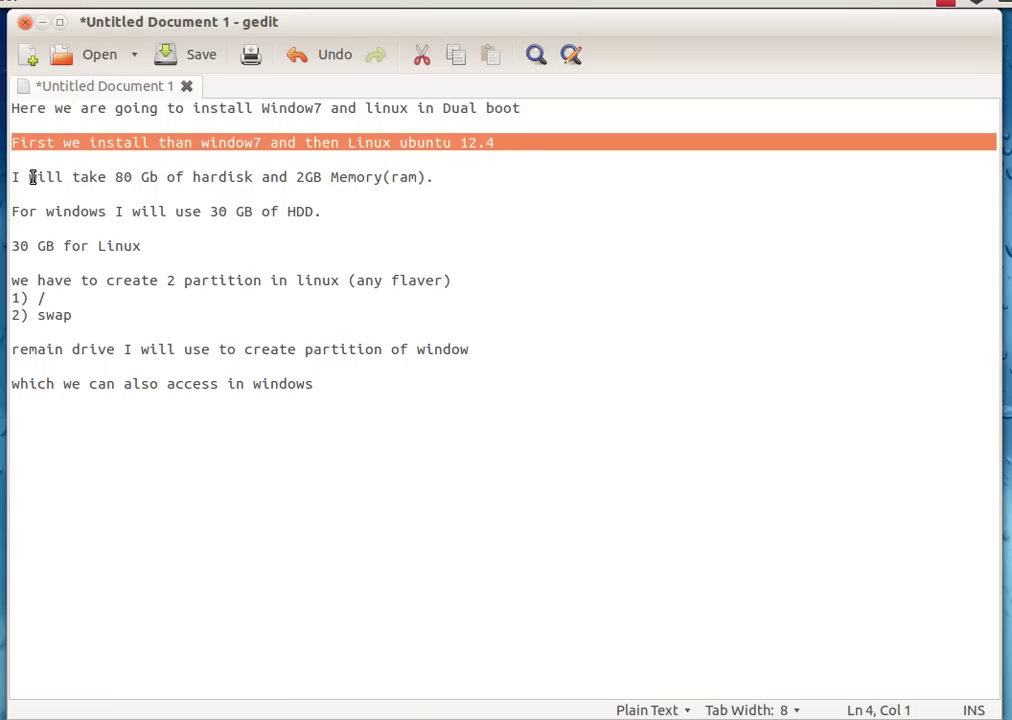
- Highlight the memory and 30 GB Windows notes, then begin a new VM named win7
{"action": "left_click_drag", "start_coordinate": [13, 177], "coordinate": [400, 185]}
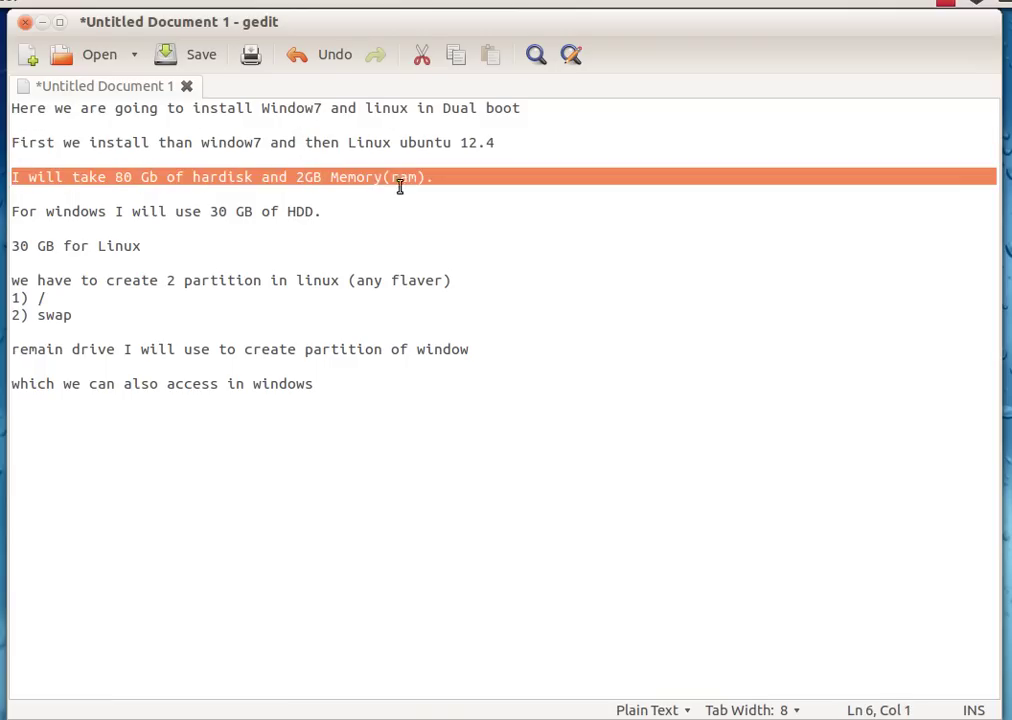
{"action": "left_click_drag", "start_coordinate": [13, 211], "coordinate": [322, 211]}
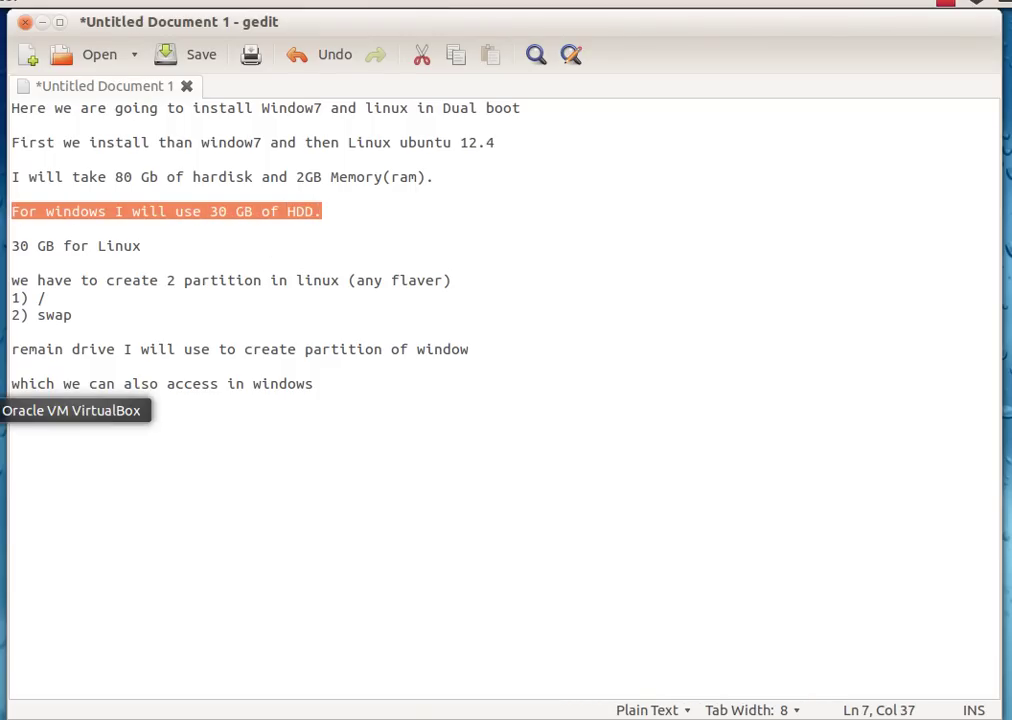
{"action": "left_click", "coordinate": [3, 410]}
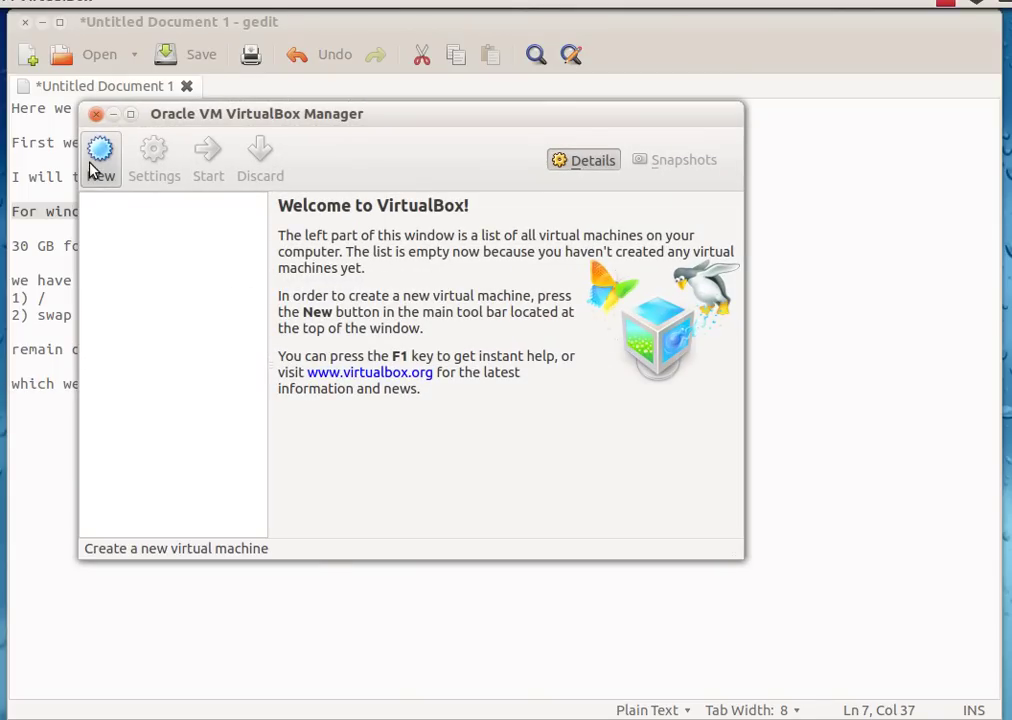
{"action": "left_click", "coordinate": [96, 160]}
{"action": "left_click", "coordinate": [587, 492]}
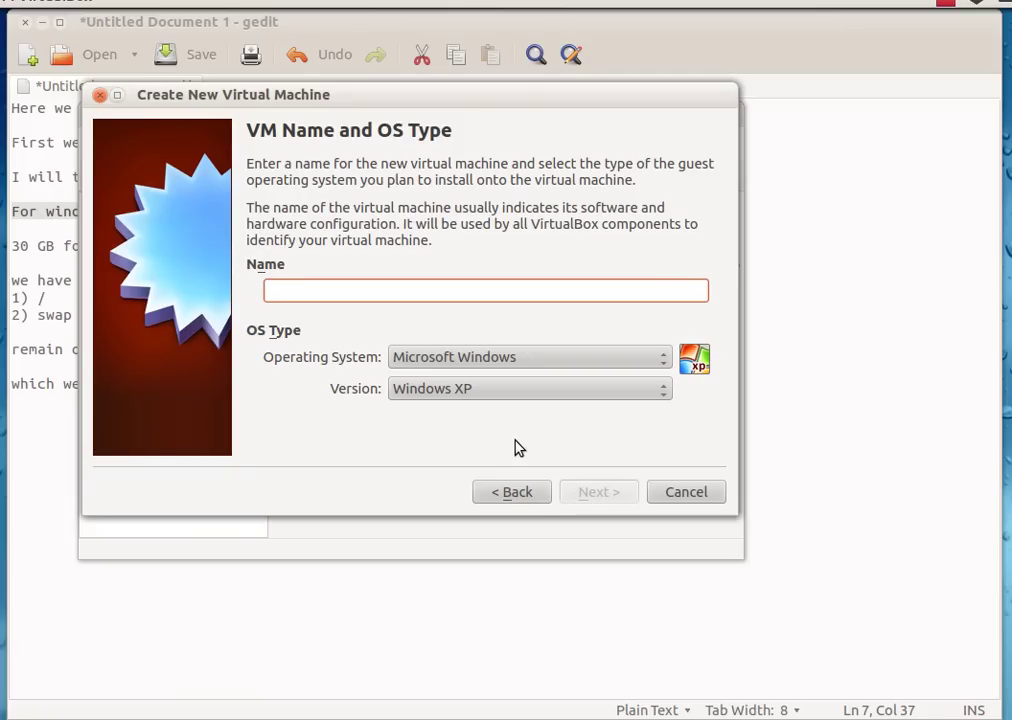
{"action": "type", "text": "win7"}
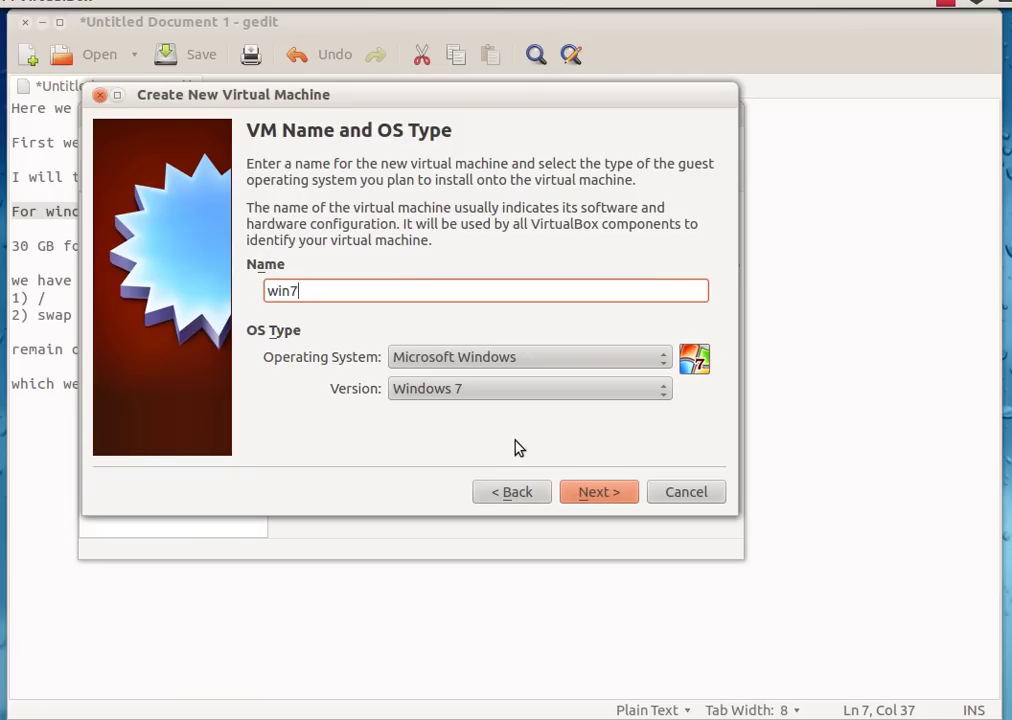
- Give win7 2048 MB of memory and a new VDI hard disk
{"action": "left_click", "coordinate": [612, 494]}
{"action": "double_click", "coordinate": [662, 254]}
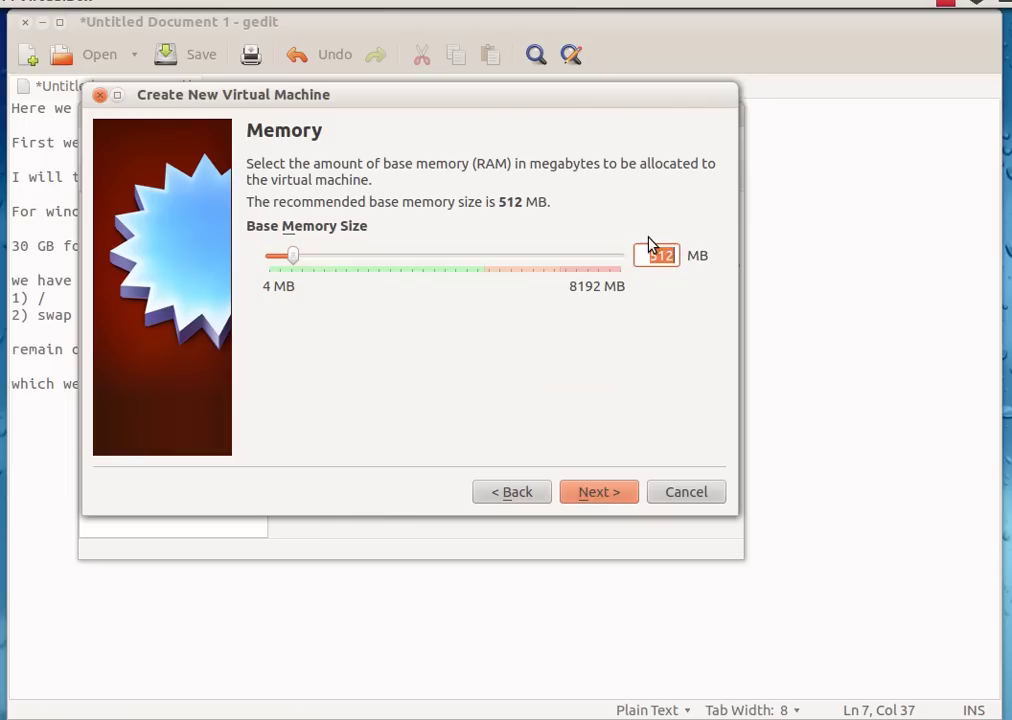
{"action": "type", "text": "2048"}
{"action": "left_click", "coordinate": [599, 492]}
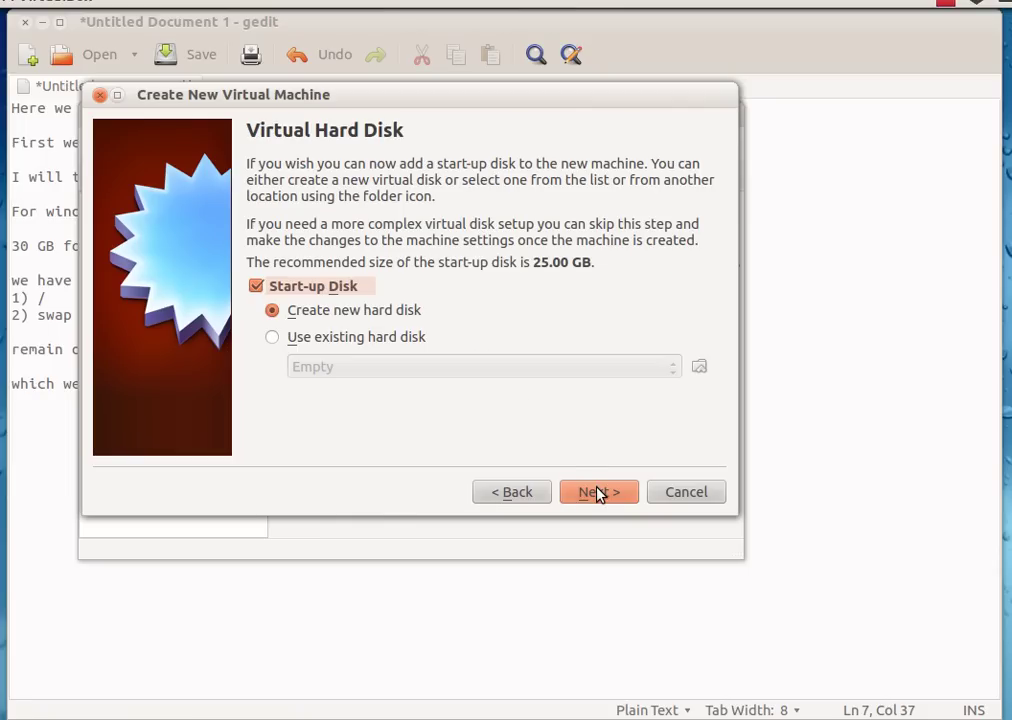
{"action": "left_click", "coordinate": [599, 492]}
{"action": "left_click", "coordinate": [610, 517]}
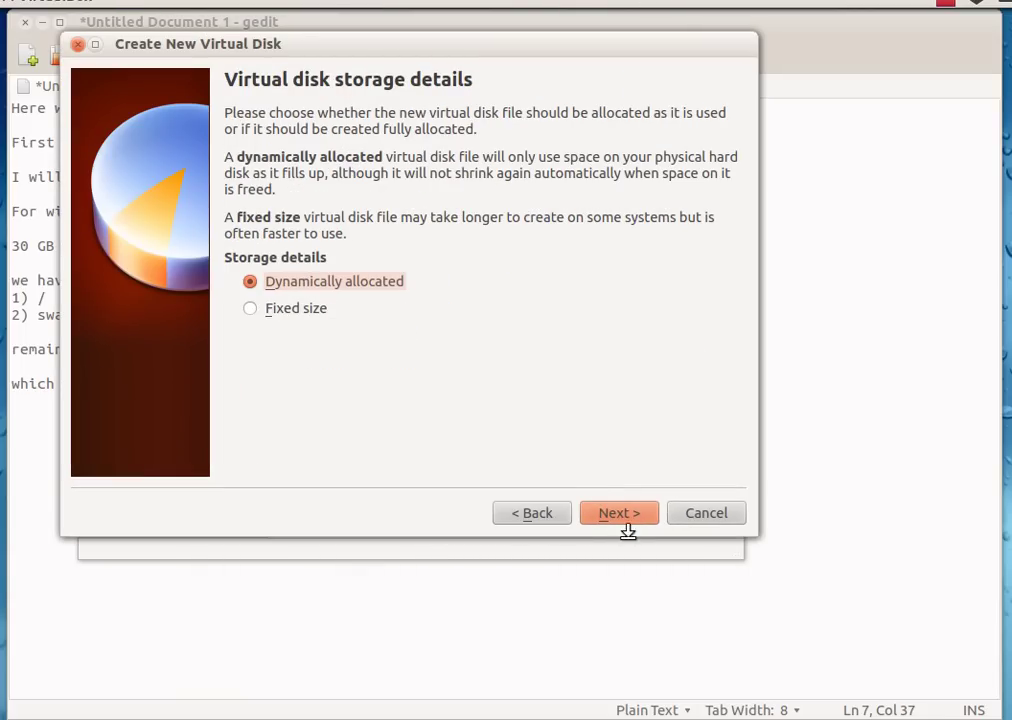
- Keep the disk dynamically allocated and set its size to 80 GB
{"action": "left_click", "coordinate": [617, 515]}
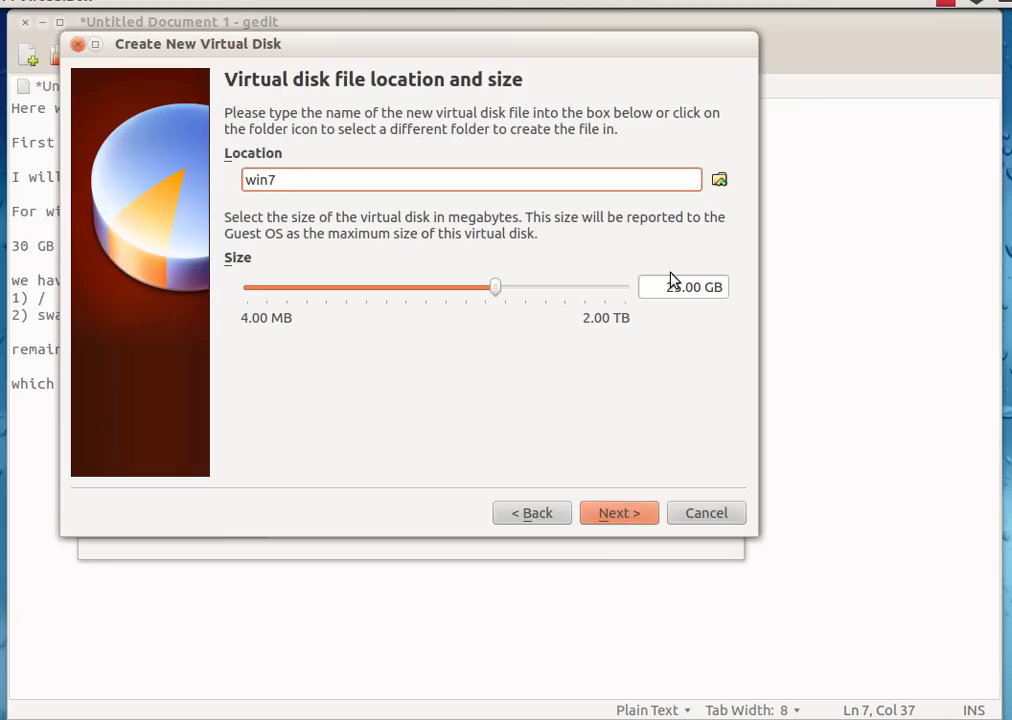
{"action": "left_click_drag", "start_coordinate": [677, 287], "coordinate": [656, 285]}
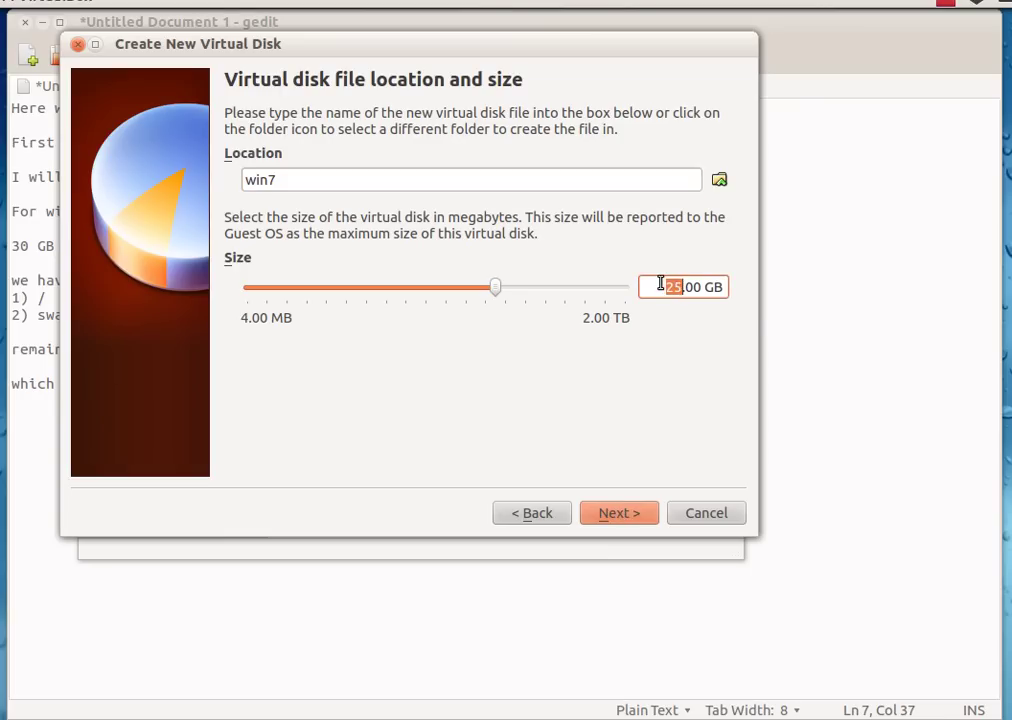
{"action": "type", "text": "80"}
{"action": "left_click", "coordinate": [616, 516]}
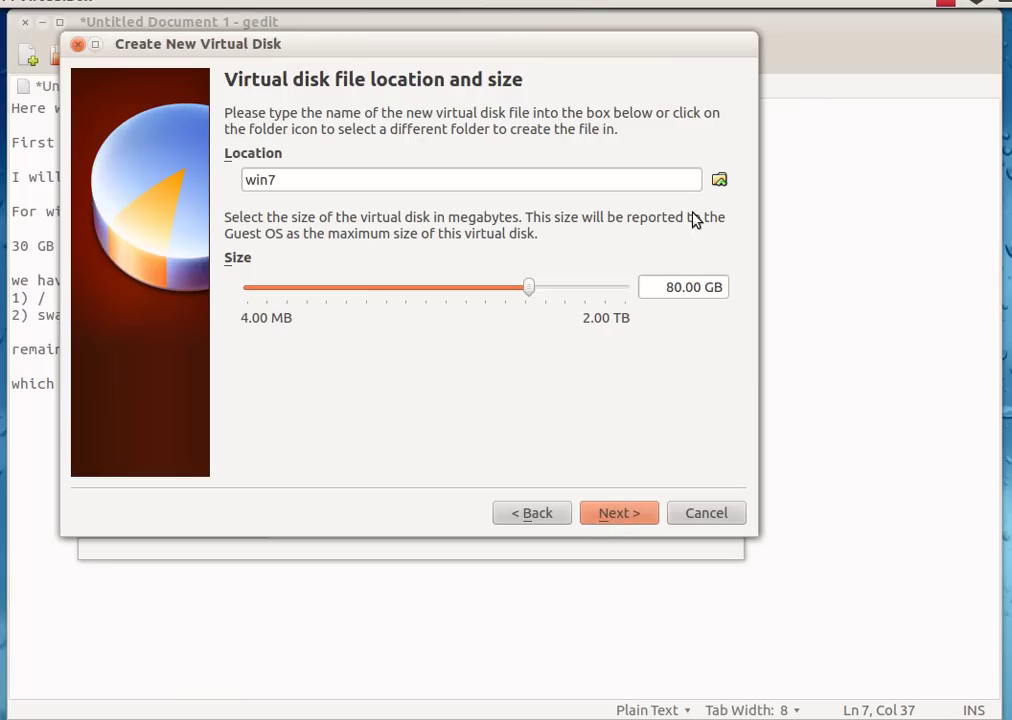
- Save the disk file in a new win_lin folder under share/Virtul
{"action": "left_click", "coordinate": [719, 181]}
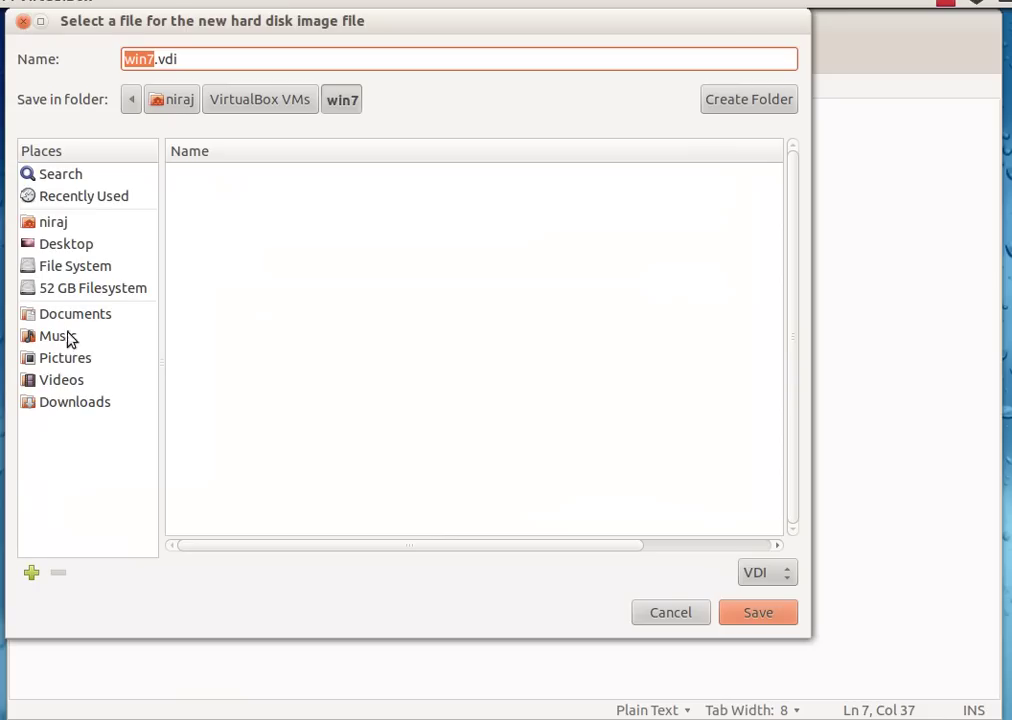
{"action": "left_click", "coordinate": [60, 270]}
{"action": "scroll", "coordinate": [291, 430], "scroll_direction": "down", "scroll_amount": 3}
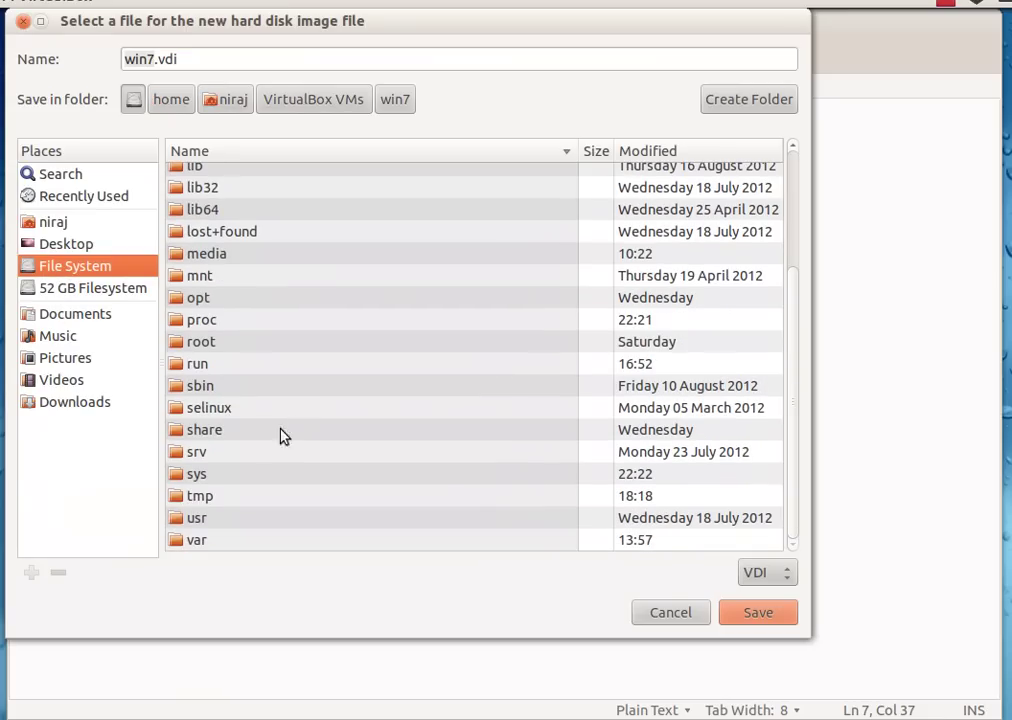
{"action": "double_click", "coordinate": [219, 431]}
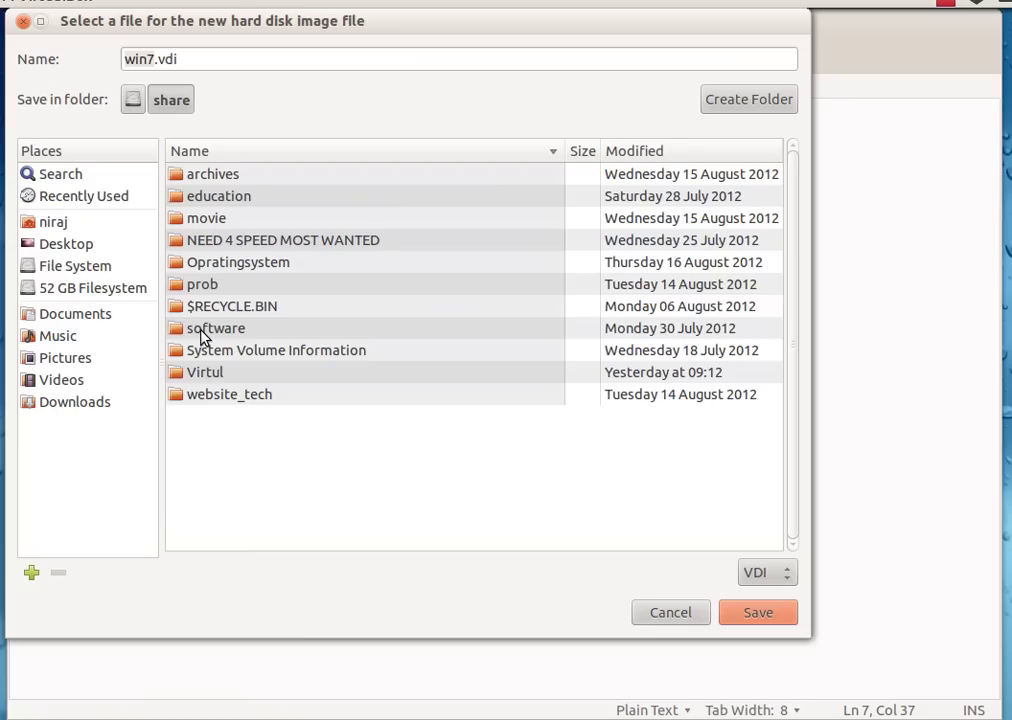
{"action": "double_click", "coordinate": [211, 376]}
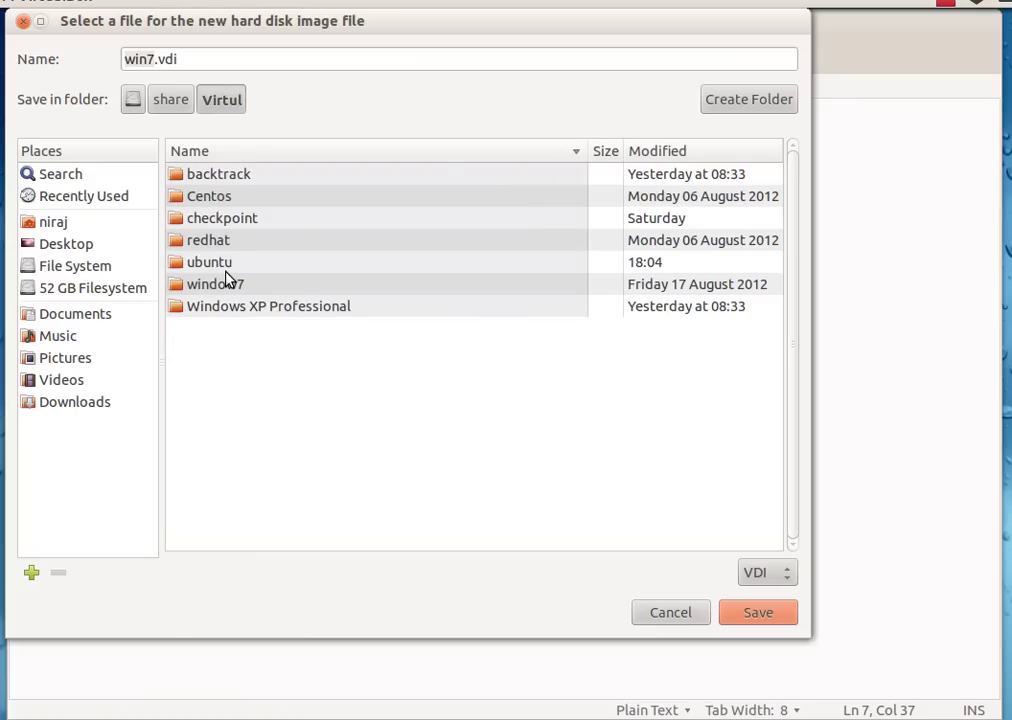
{"action": "left_click", "coordinate": [708, 104]}
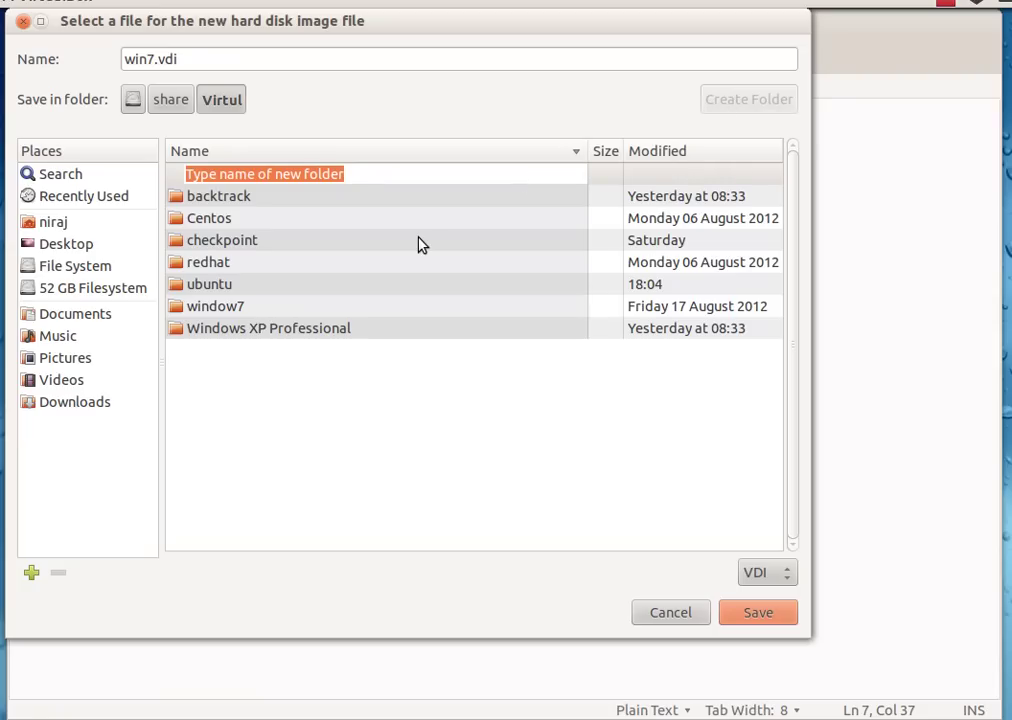
{"action": "type", "text": "win_lin"}
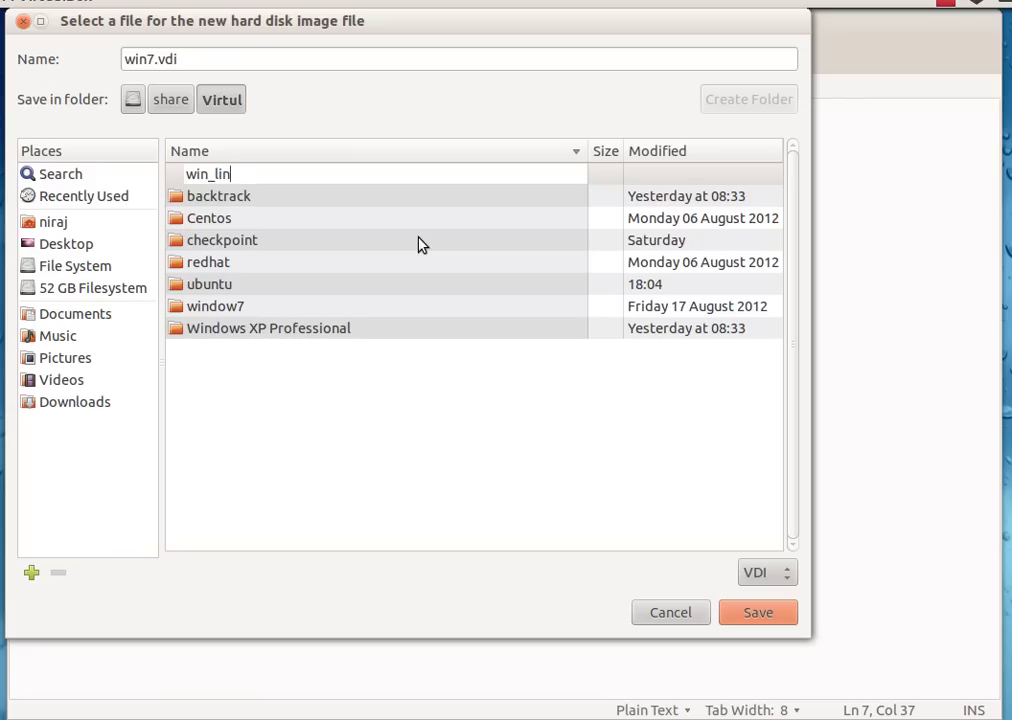
{"action": "key", "text": "Return"}
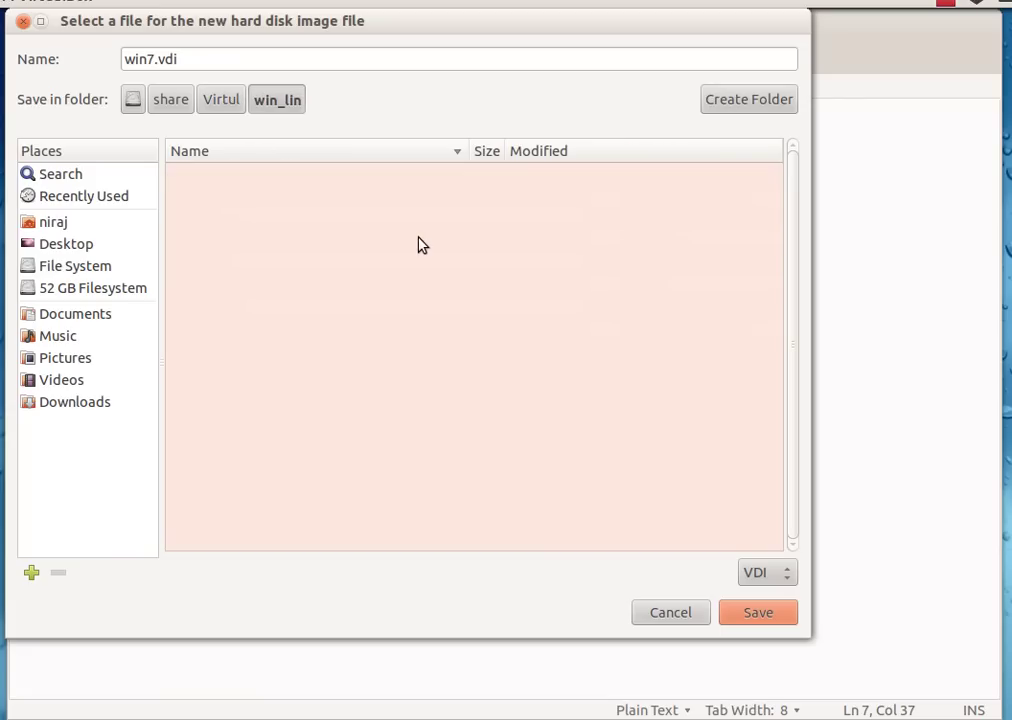
{"action": "left_click", "coordinate": [761, 618]}
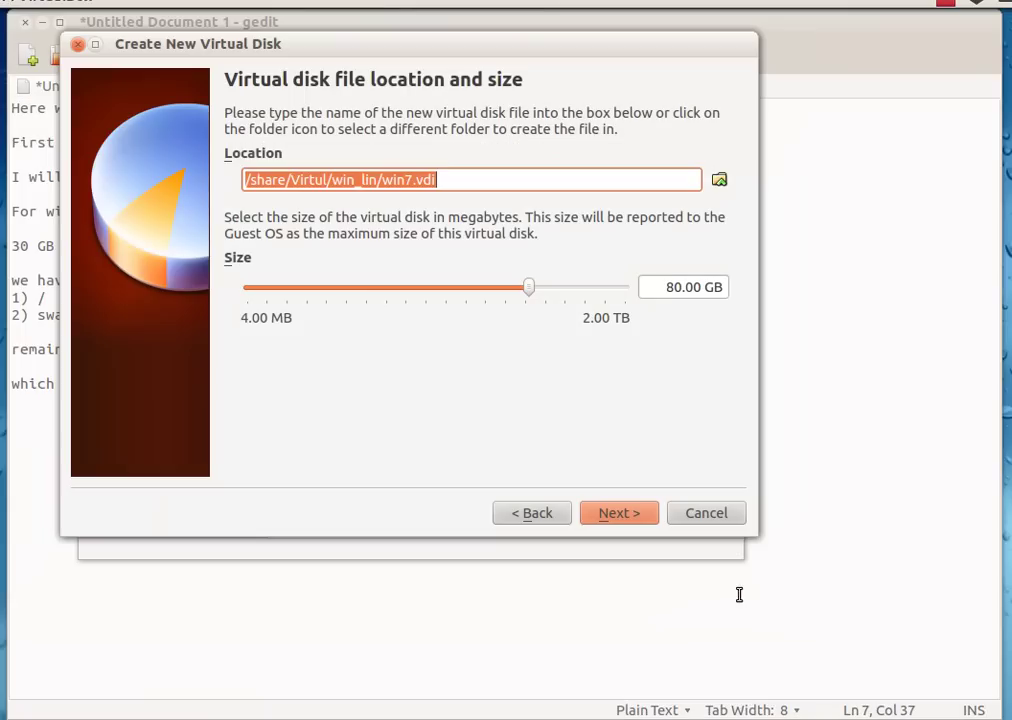
- Create the 80 GB virtual disk and the win7 machine
{"action": "left_click", "coordinate": [623, 519]}
{"action": "left_click", "coordinate": [622, 516]}
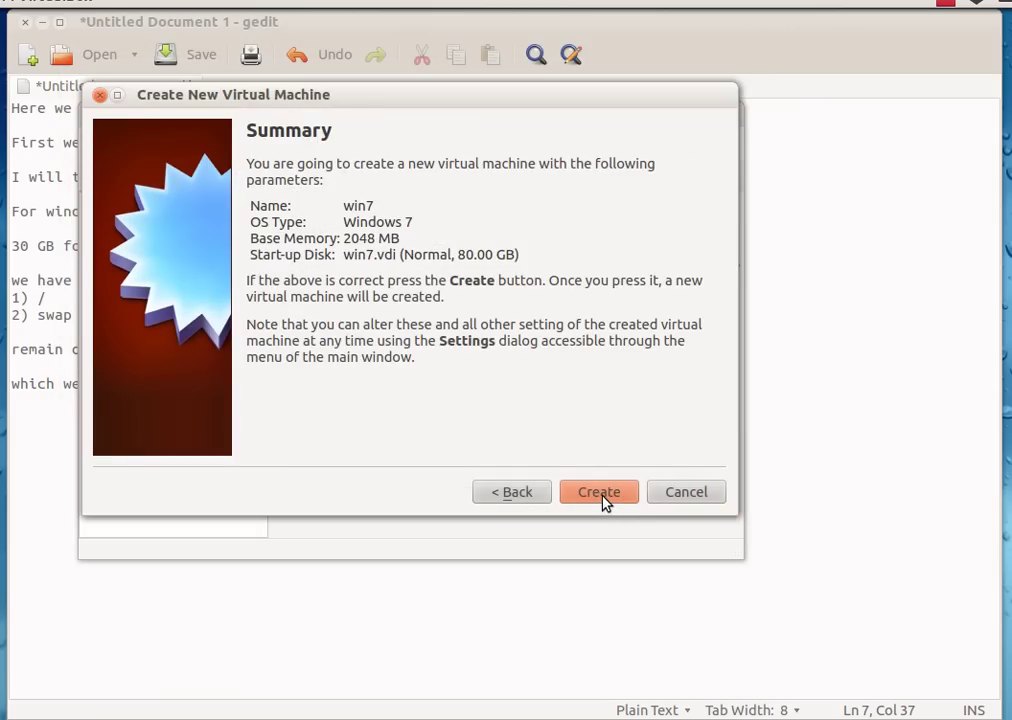
{"action": "left_click", "coordinate": [603, 501]}
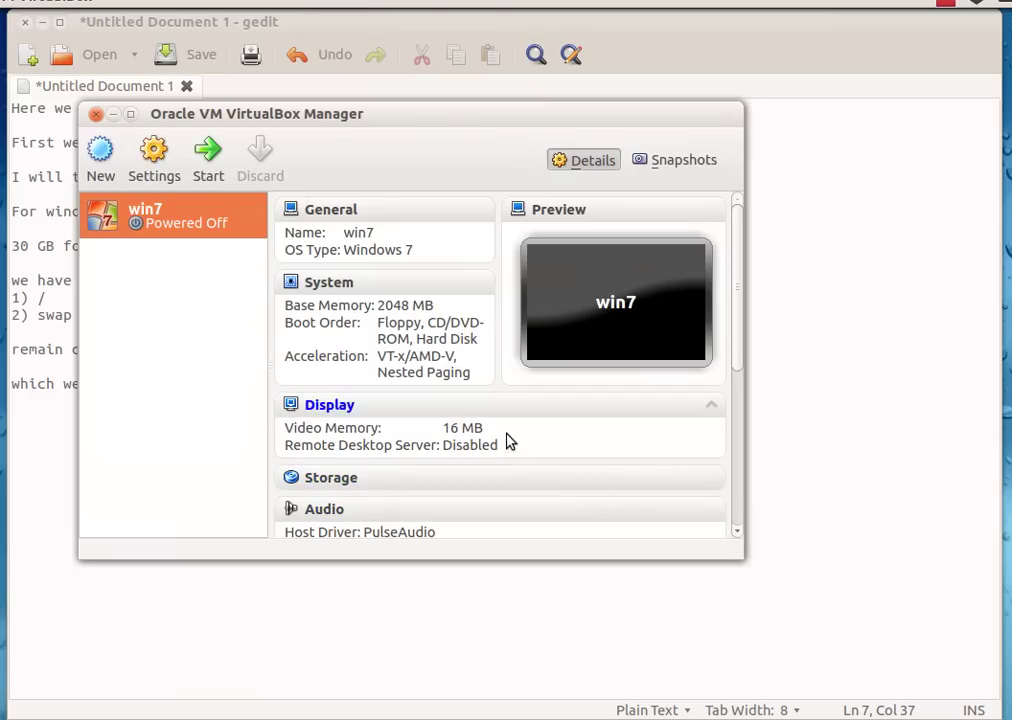
- Start win7 and boot it from the windows7.iso installation image
{"action": "left_click", "coordinate": [215, 174]}
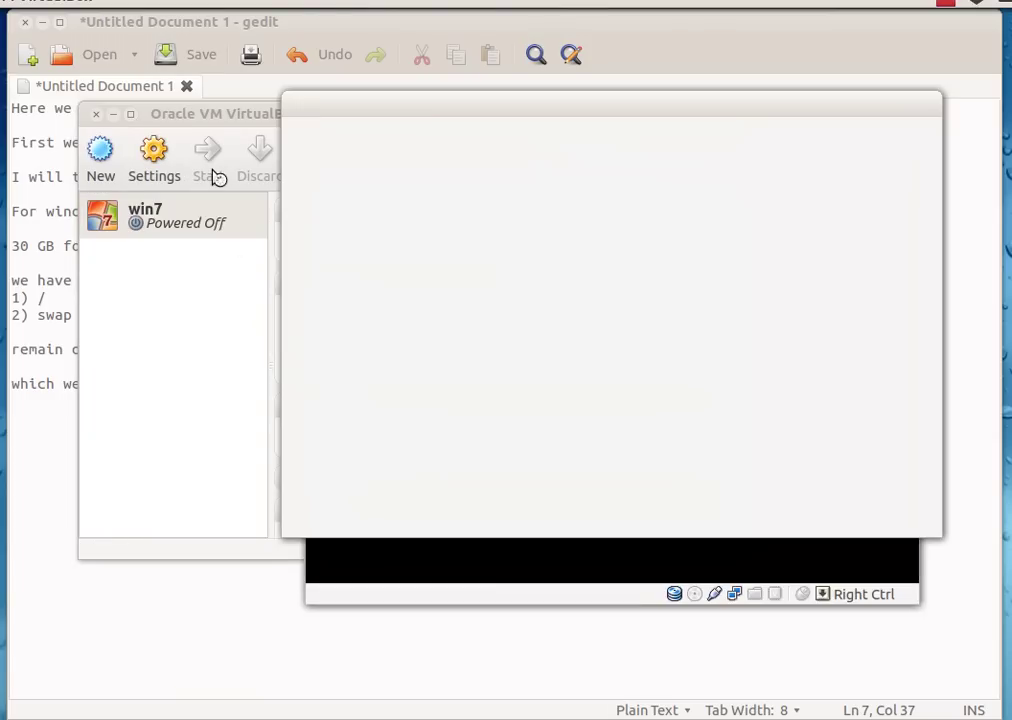
{"action": "left_click", "coordinate": [792, 514]}
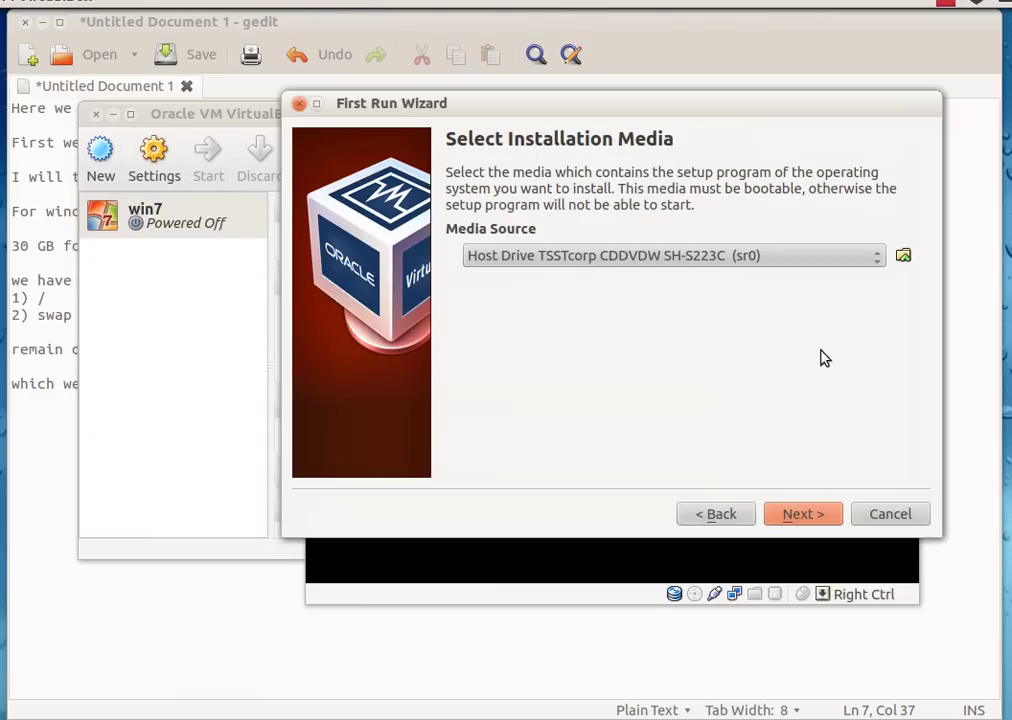
{"action": "left_click", "coordinate": [903, 256]}
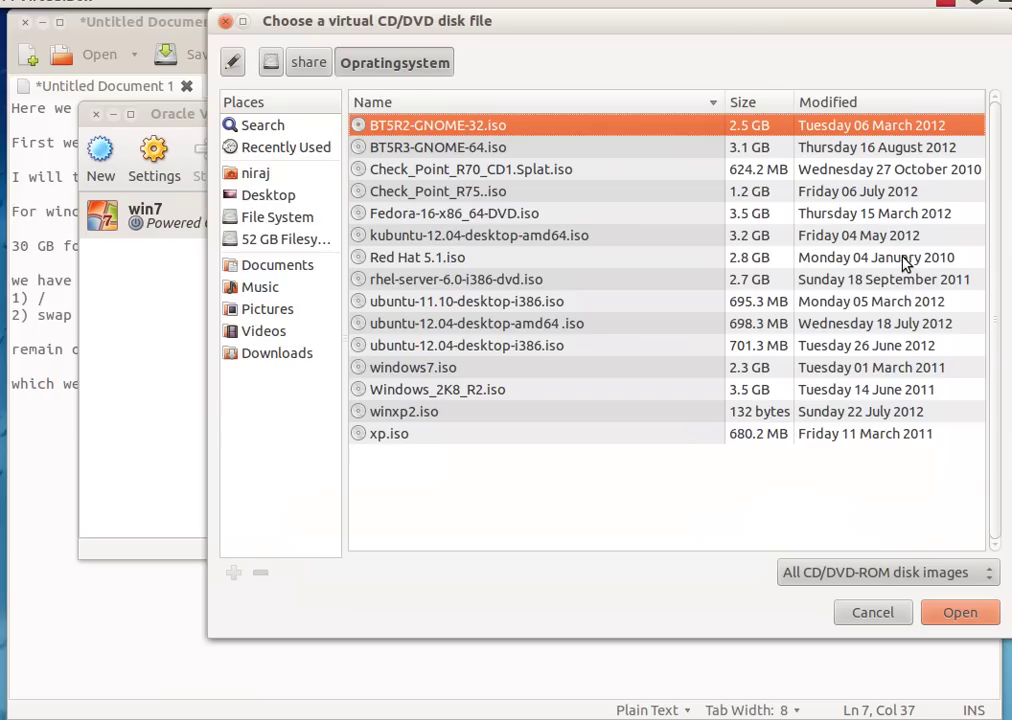
{"action": "left_click", "coordinate": [424, 368]}
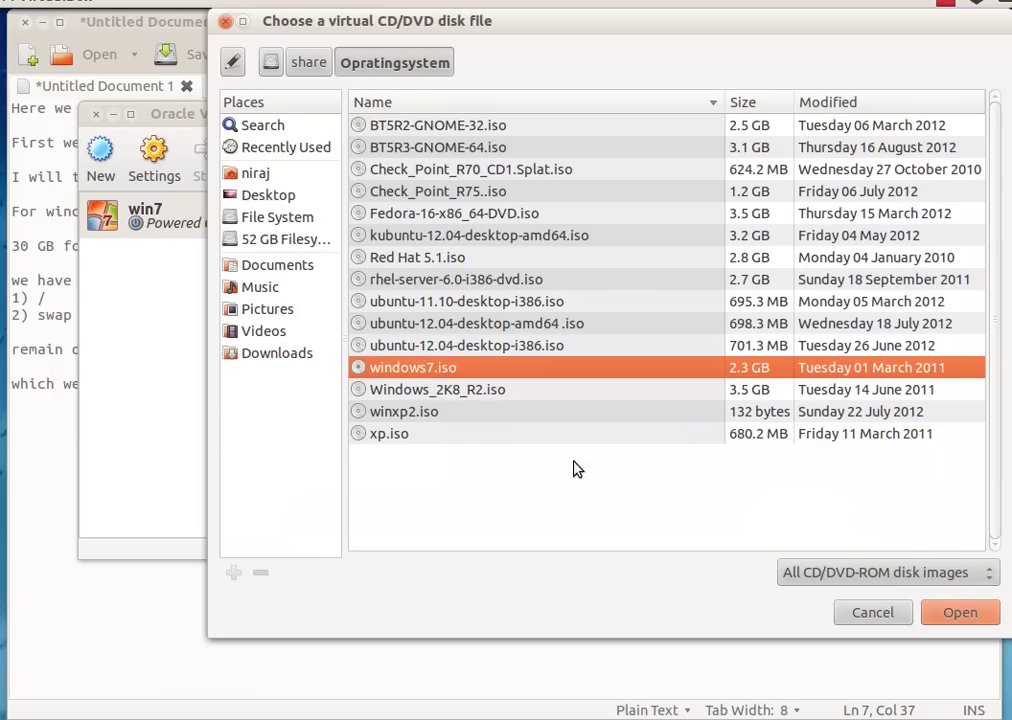
{"action": "left_click", "coordinate": [959, 613]}
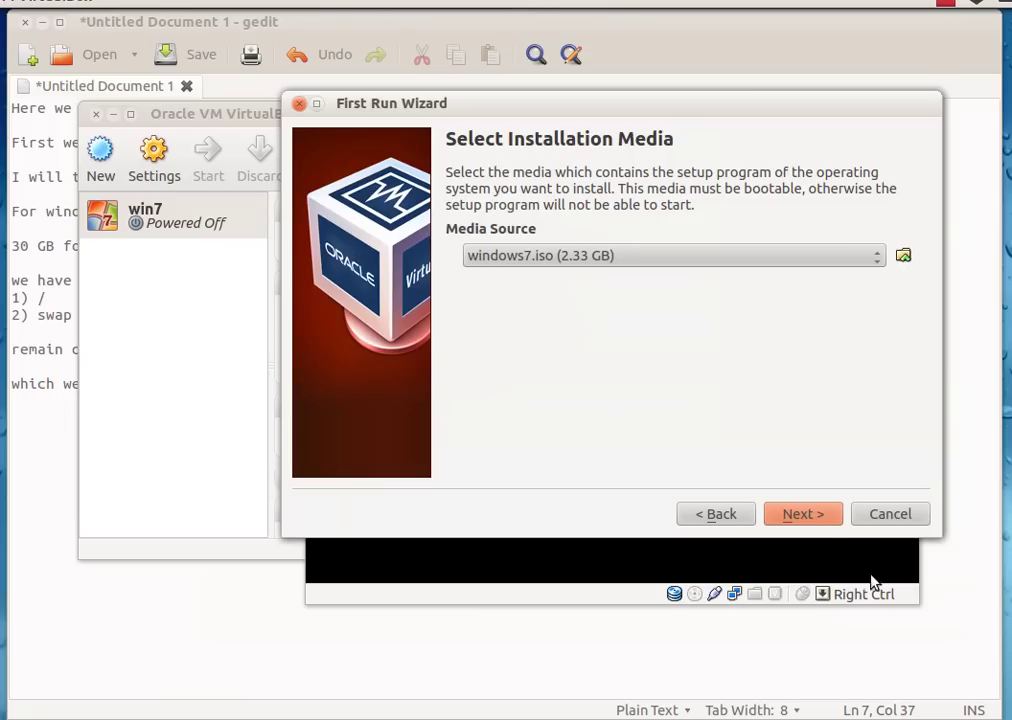
{"action": "left_click", "coordinate": [808, 515]}
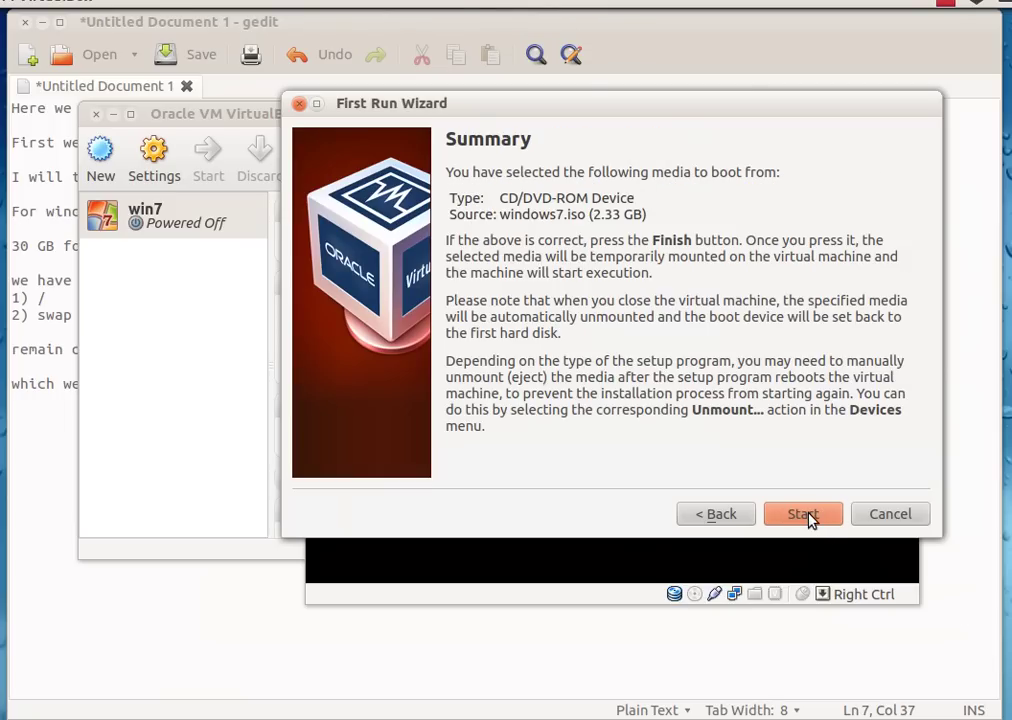
{"action": "left_click", "coordinate": [806, 515]}
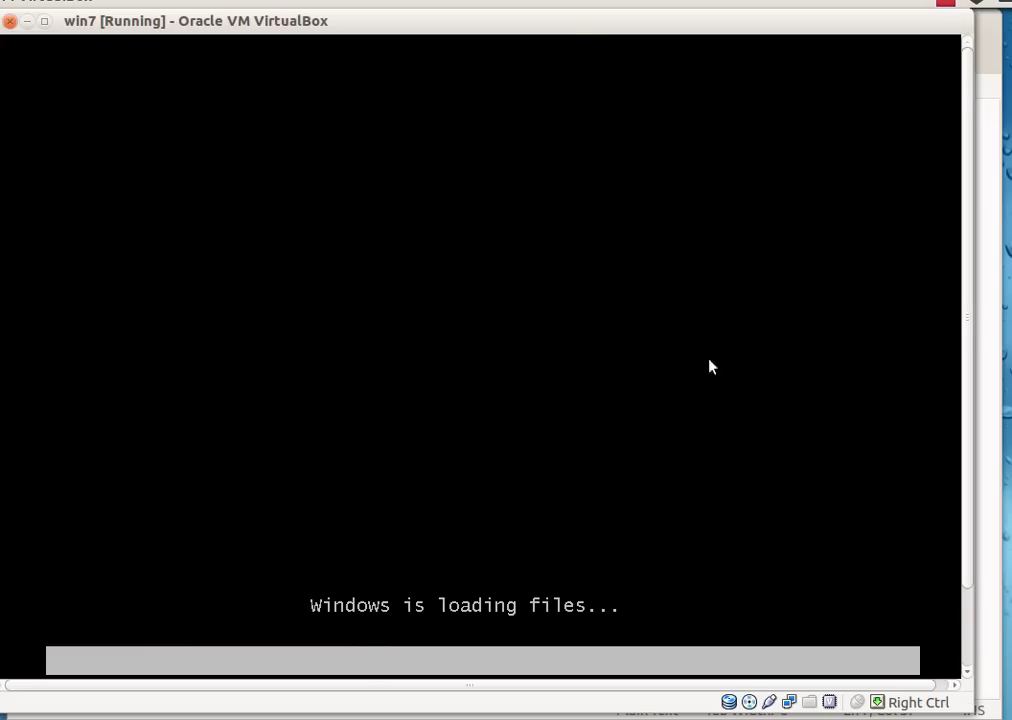
- Begin Windows 7 setup, accept the license terms and choose a Custom (advanced) install
{"action": "left_click_drag", "start_coordinate": [568, 36], "coordinate": [590, 35]}
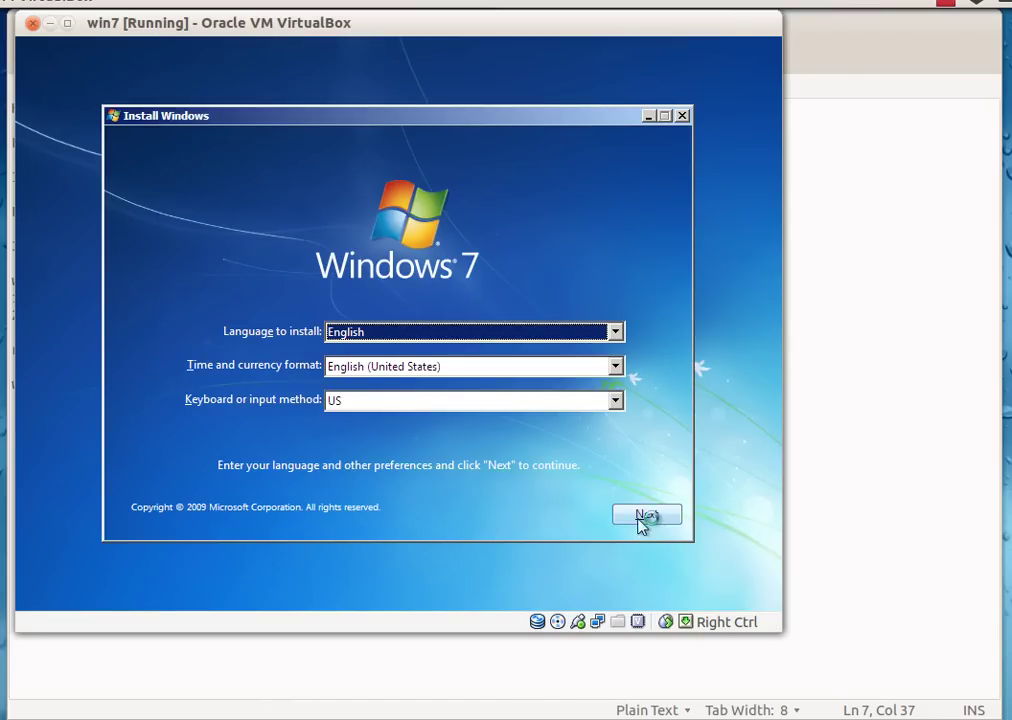
{"action": "left_click", "coordinate": [645, 516]}
{"action": "left_click", "coordinate": [421, 334]}
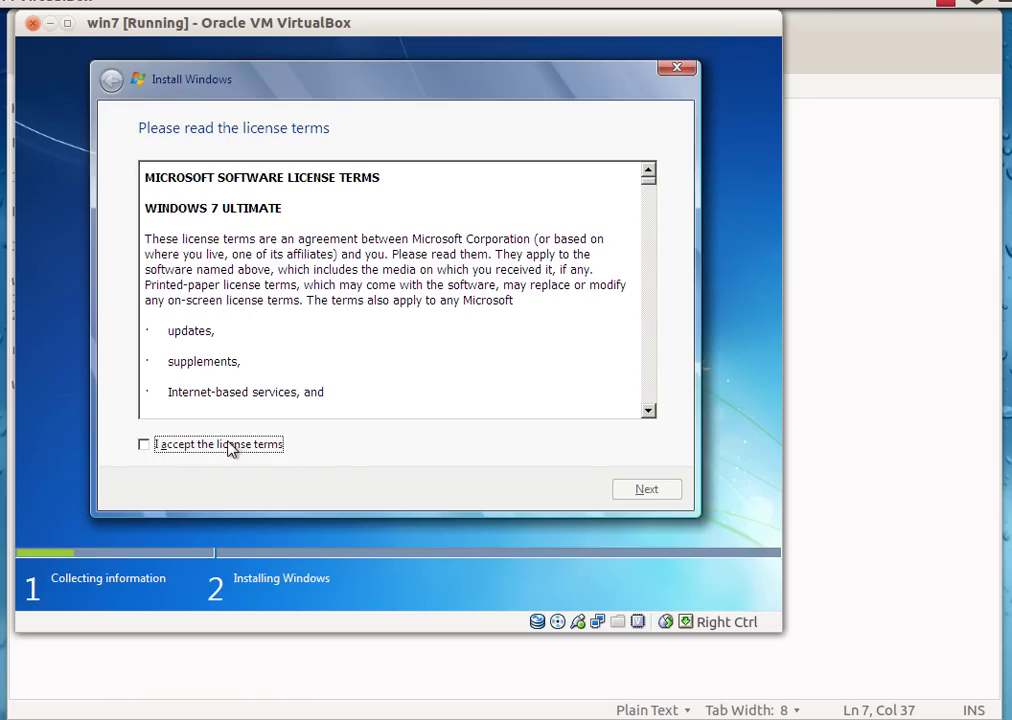
{"action": "left_click", "coordinate": [230, 448]}
{"action": "left_click", "coordinate": [645, 494]}
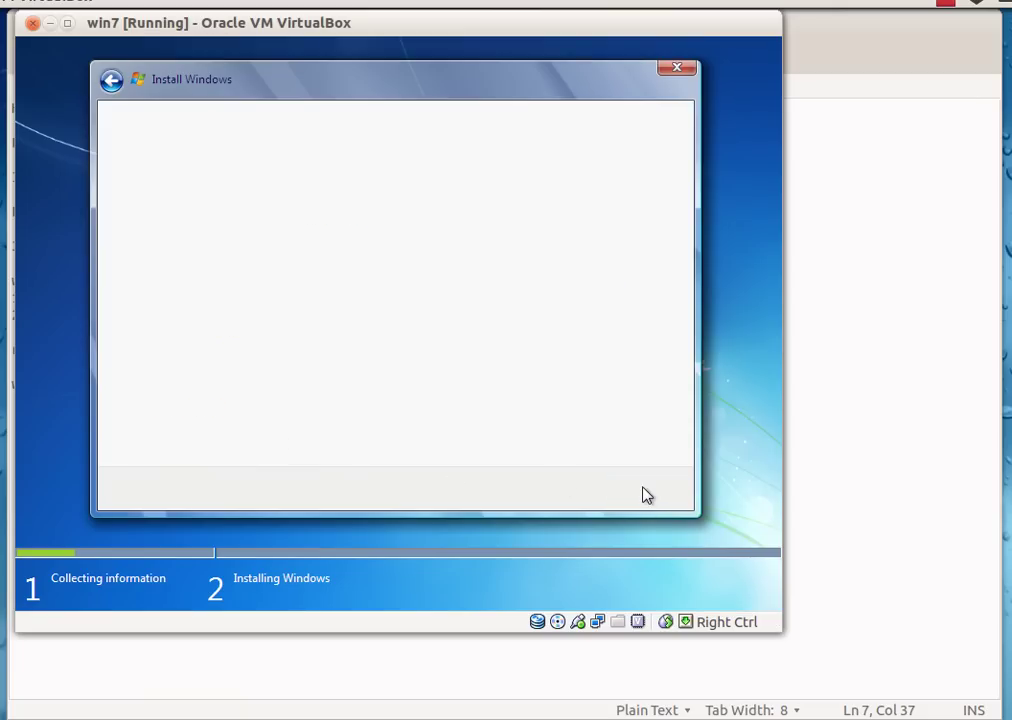
{"action": "left_click", "coordinate": [358, 316]}
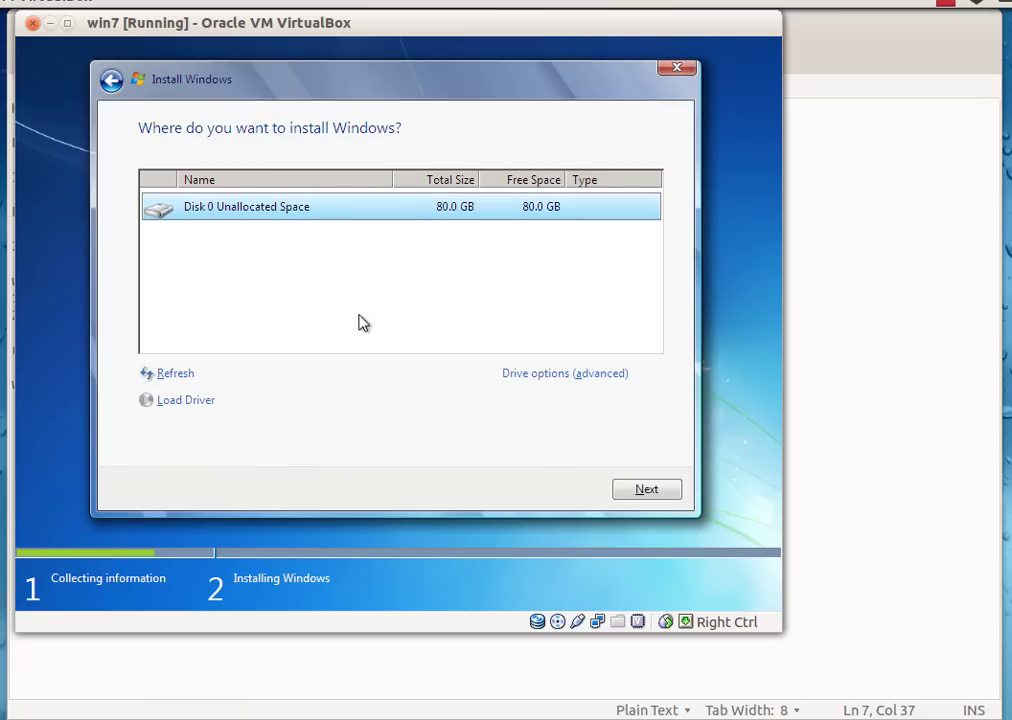
- Create a new 3000 MB partition, allowing Windows to add its system partition
{"action": "left_click", "coordinate": [517, 376]}
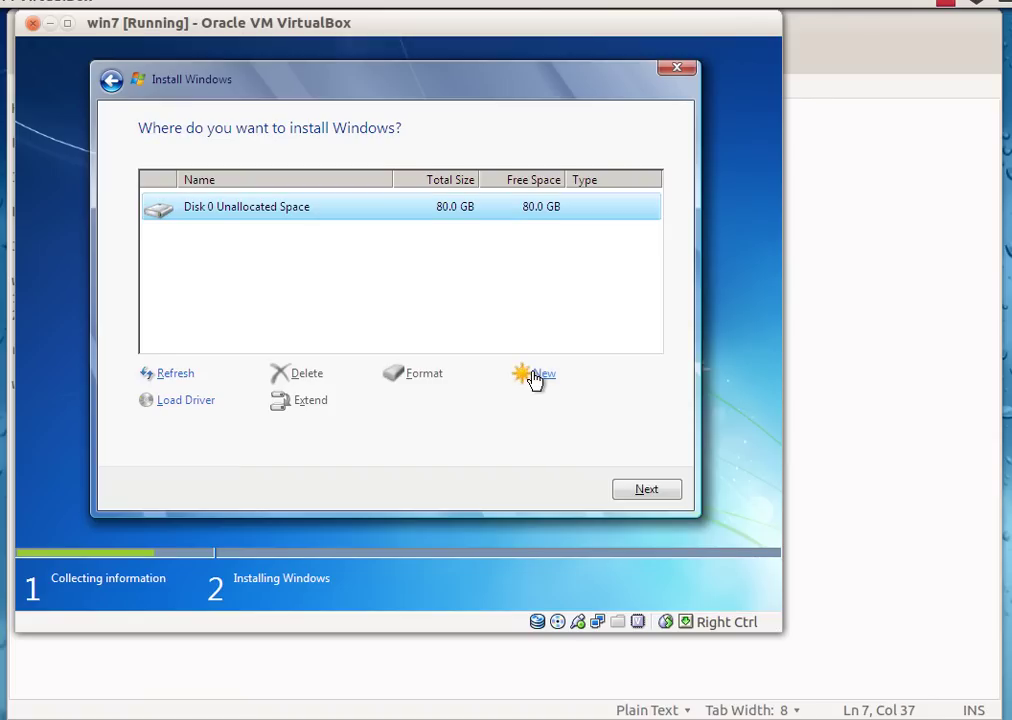
{"action": "left_click", "coordinate": [535, 380]}
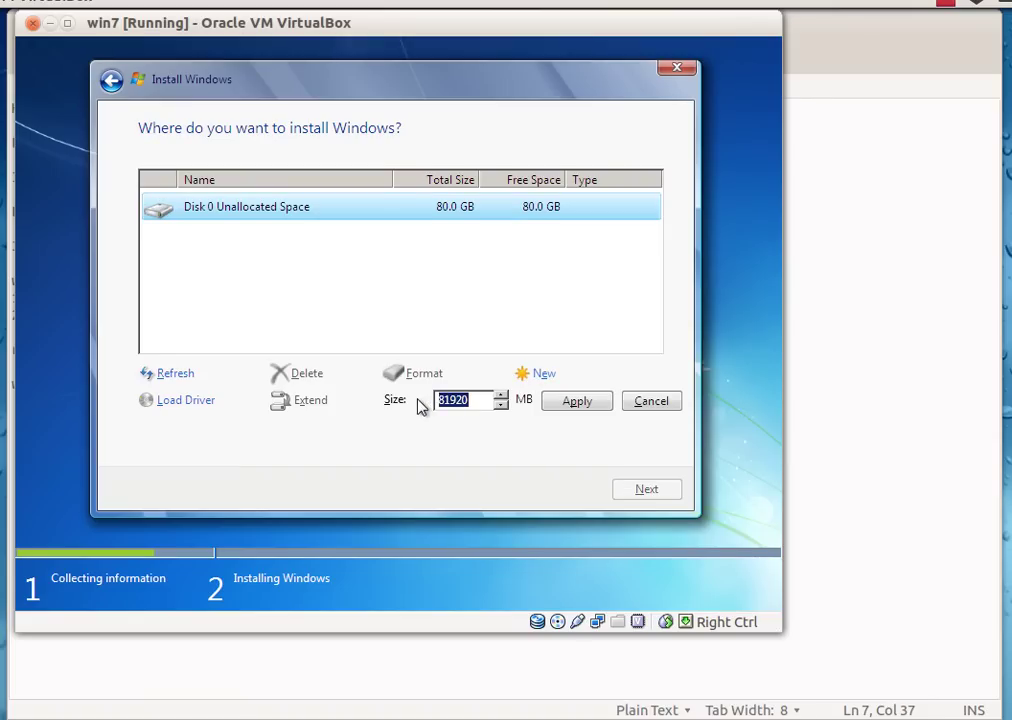
{"action": "type", "text": "30000"}
{"action": "left_click", "coordinate": [568, 405]}
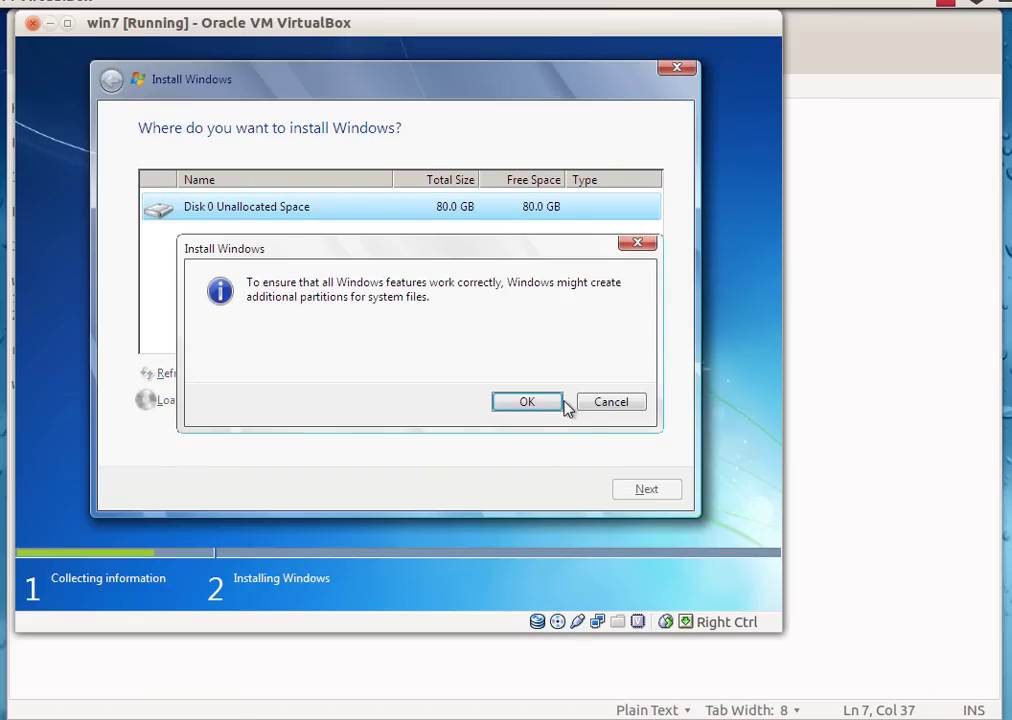
{"action": "left_click", "coordinate": [540, 404]}
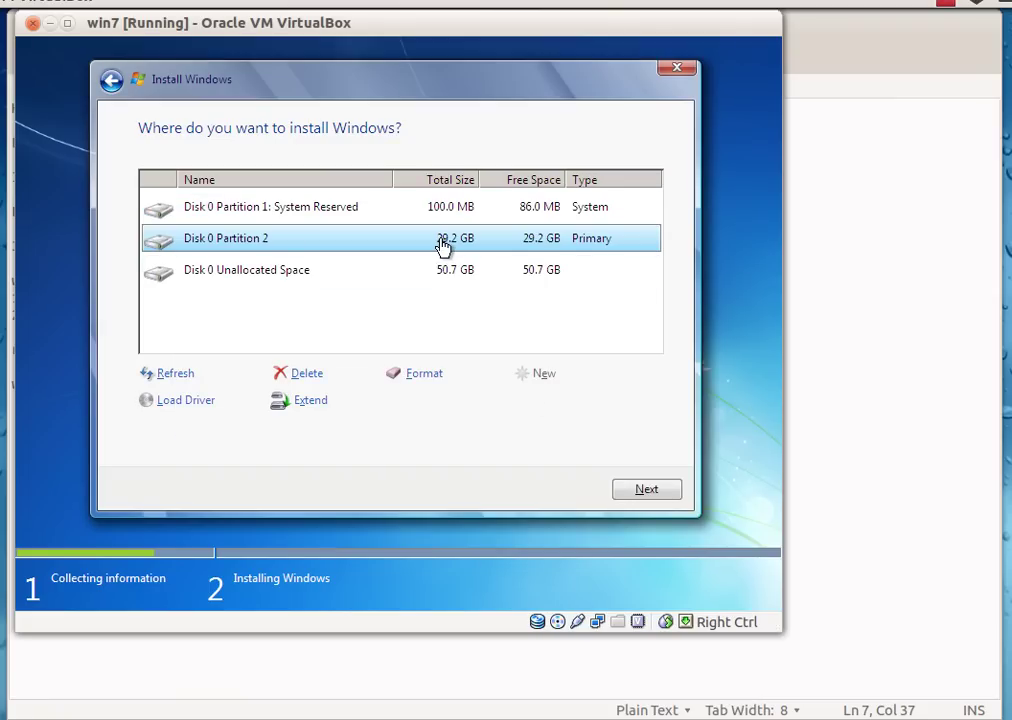
- Format the new primary partition and begin installing Windows 7 onto it
{"action": "left_click", "coordinate": [420, 375]}
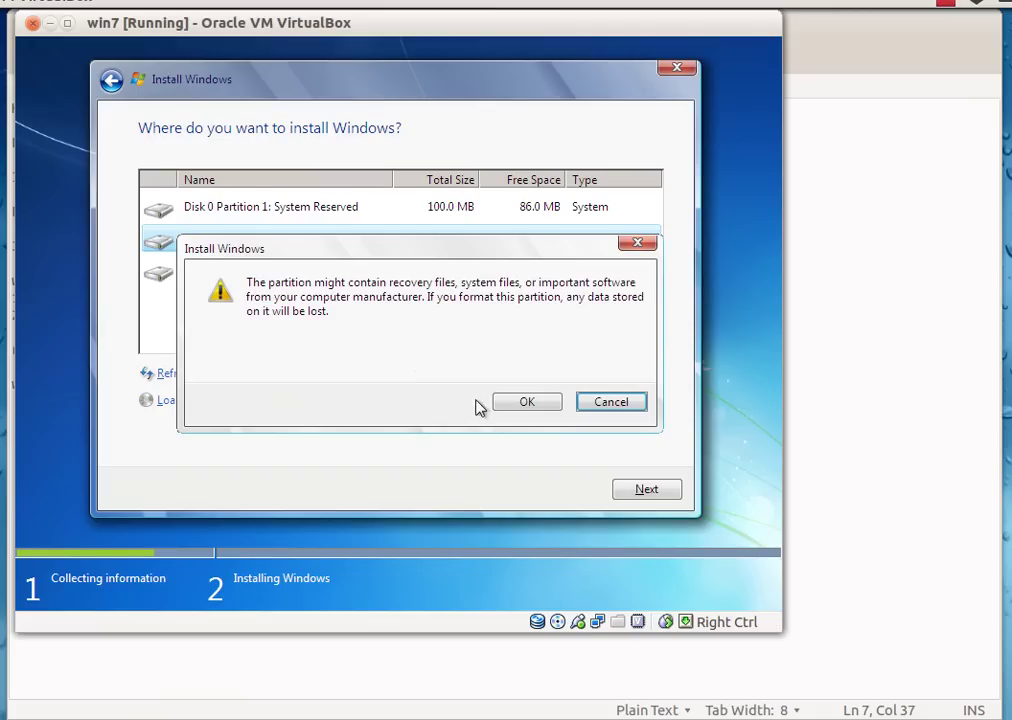
{"action": "left_click", "coordinate": [508, 403]}
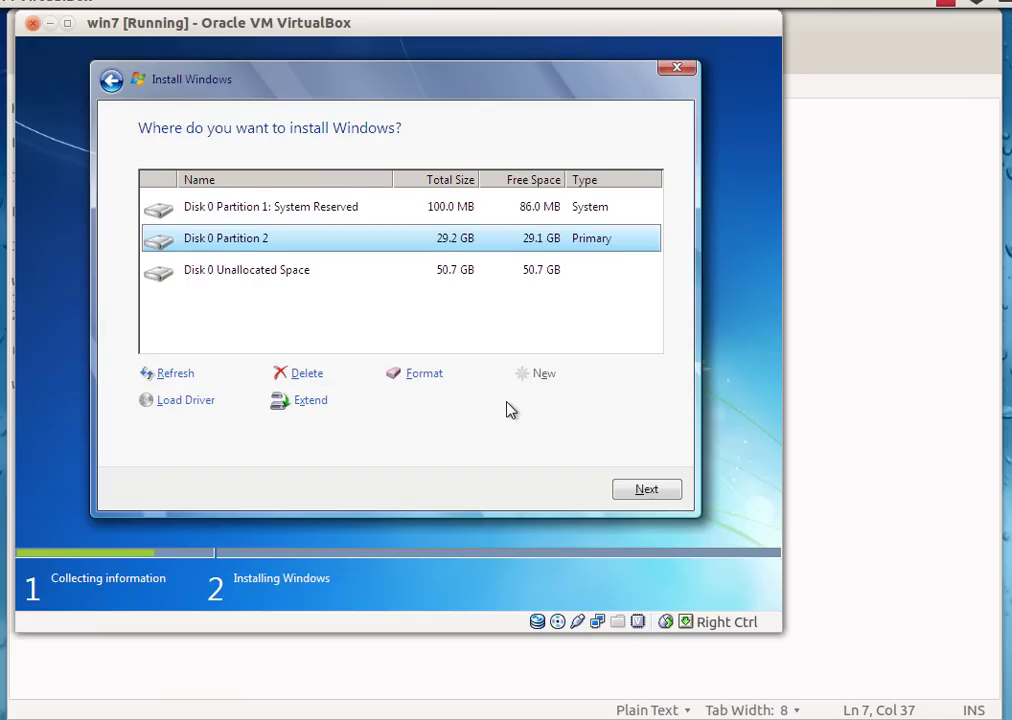
{"action": "left_click", "coordinate": [642, 490]}
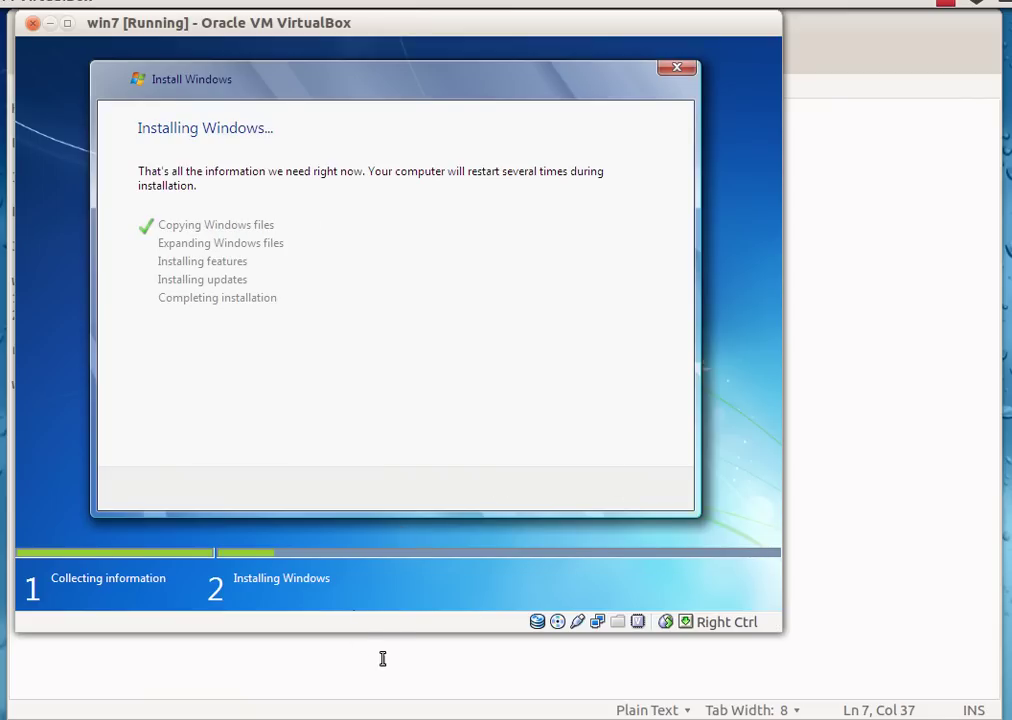
{"action": "left_click", "coordinate": [382, 658]}
- Add a note saying the video pauses until the installation completes, fixing typos
{"action": "key", "text": "Return"}
{"action": "key", "text": "Return"}
{"action": "key", "text": "Return"}
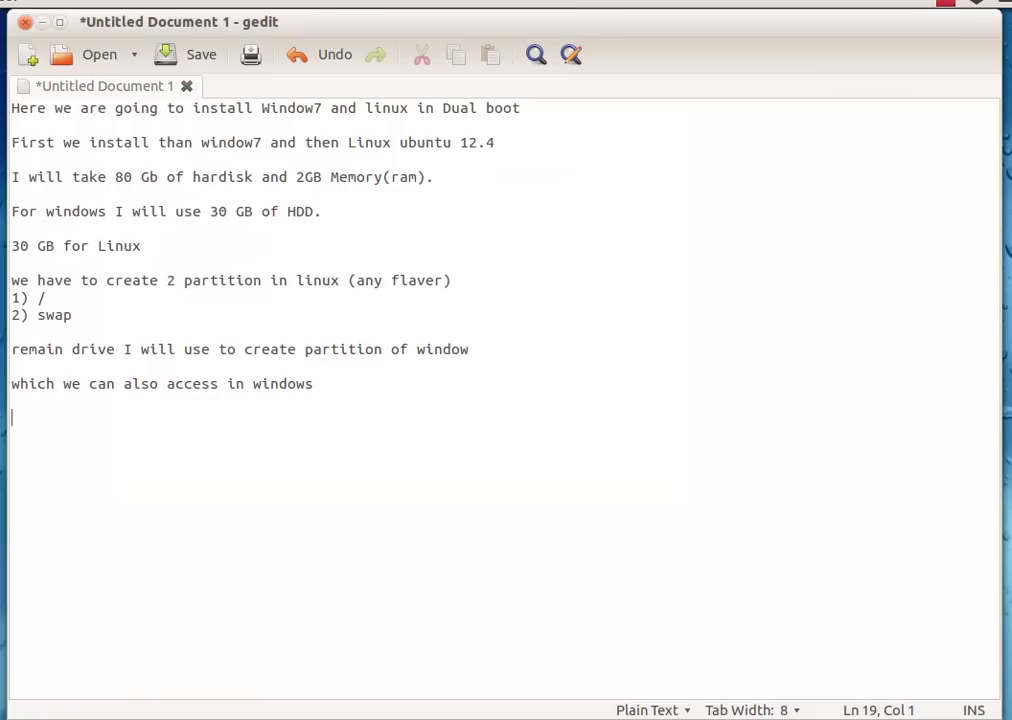
{"action": "type", "text": "It will take ti"}
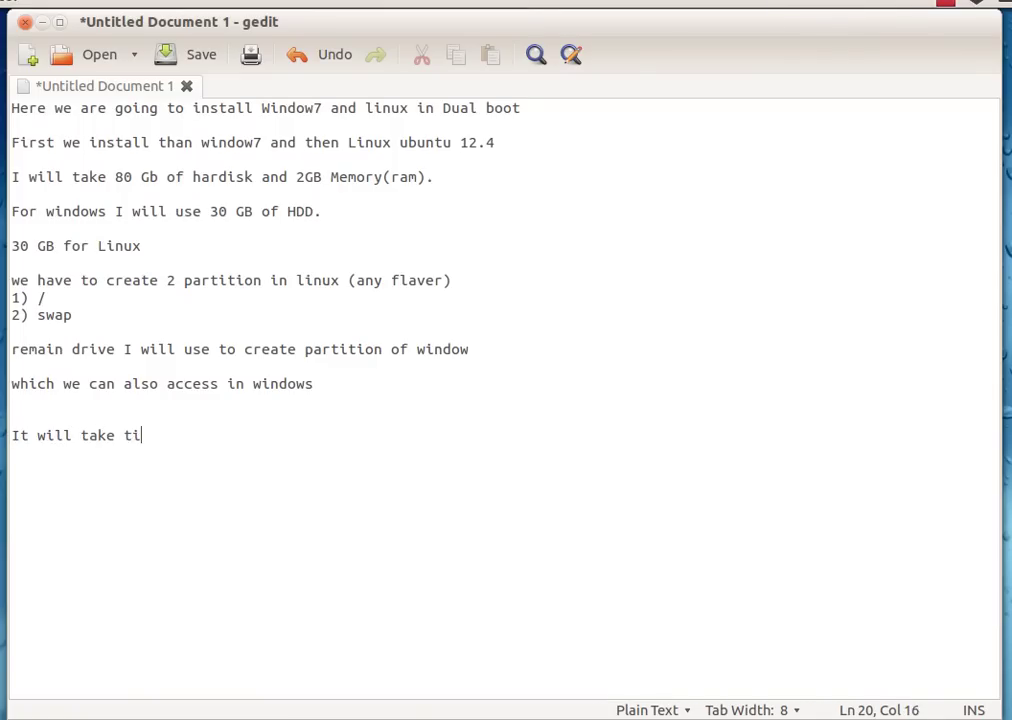
{"action": "type", "text": "me so i am going to "}
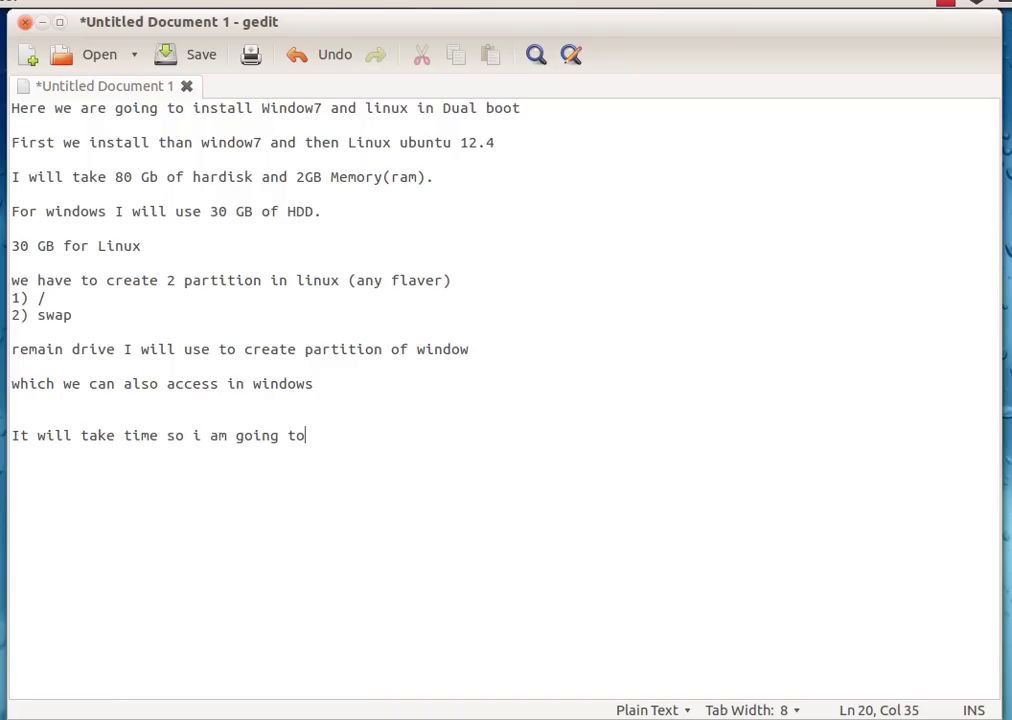
{"action": "type", "text": "pause the vidio"}
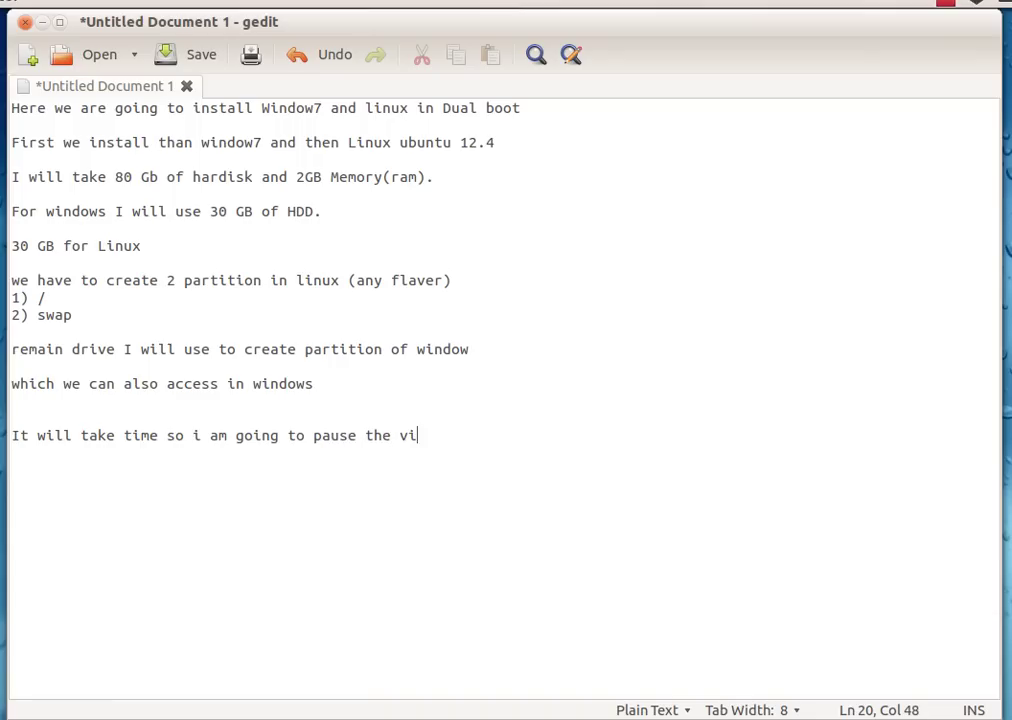
{"action": "key", "text": "BackSpace"}
{"action": "key", "text": "BackSpace"}
{"action": "key", "text": "BackSpace"}
{"action": "type", "text": "eo and will be"}
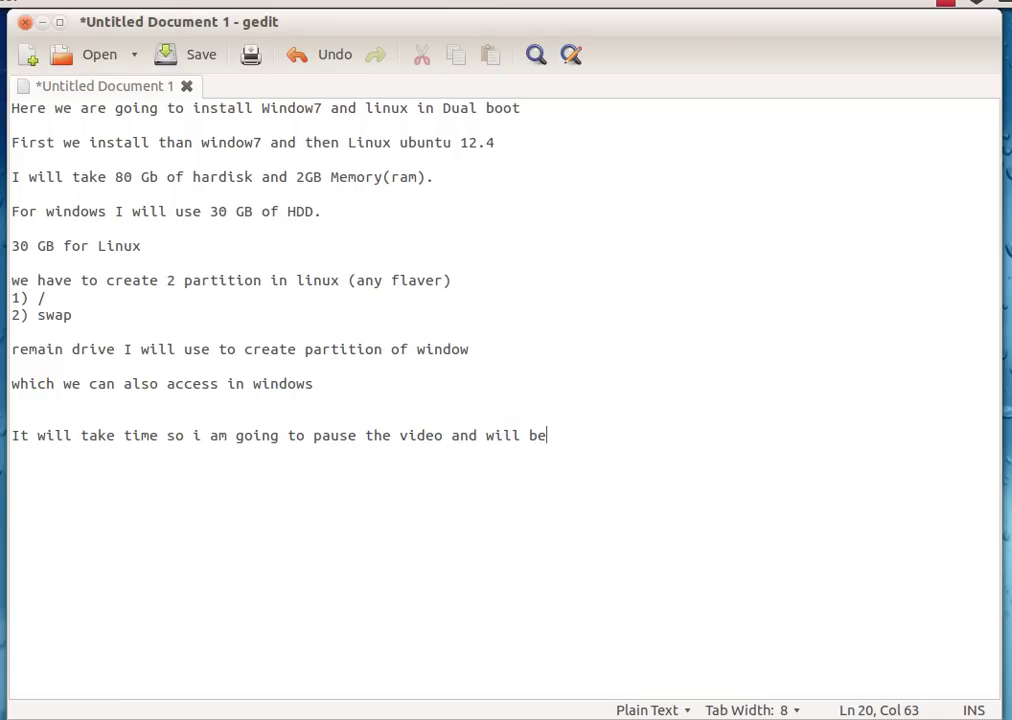
{"action": "key", "text": "BackSpace"}
{"action": "key", "text": "BackSpace"}
{"action": "type", "text": "be back aft"}
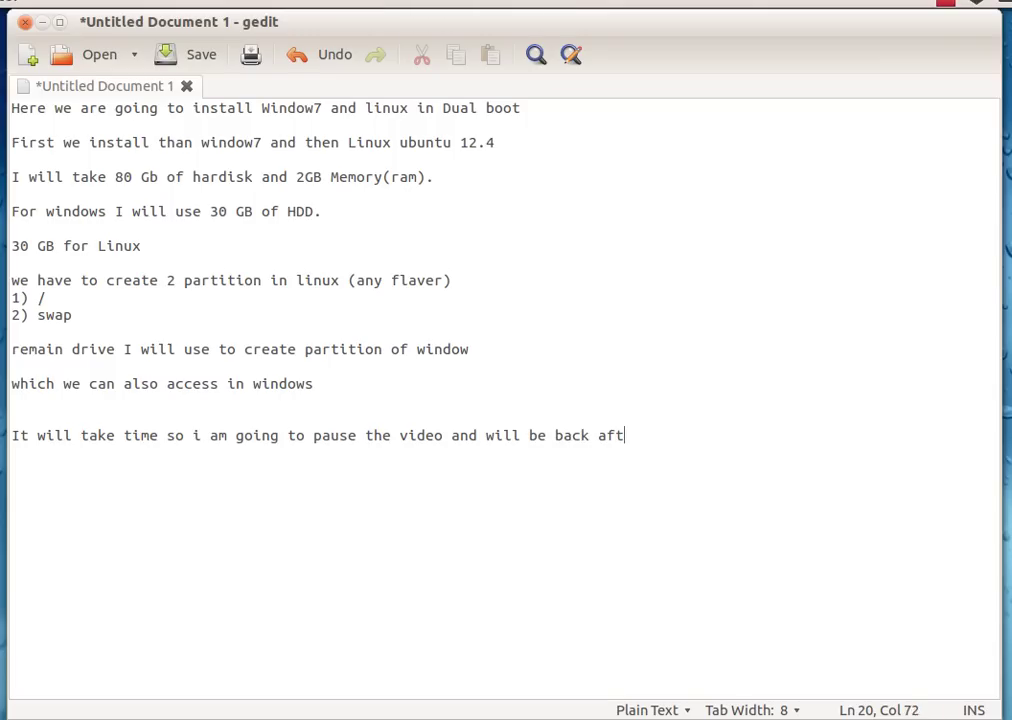
{"action": "type", "text": "er install"}
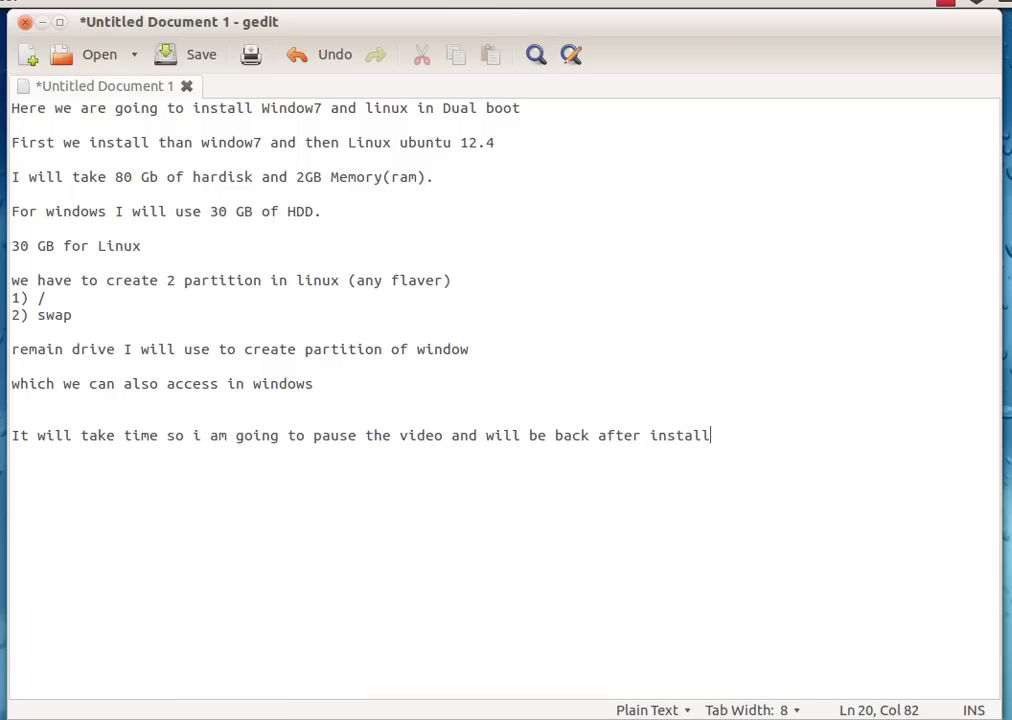
{"action": "type", "text": "etion complete"}
{"action": "type", "text": "d"}
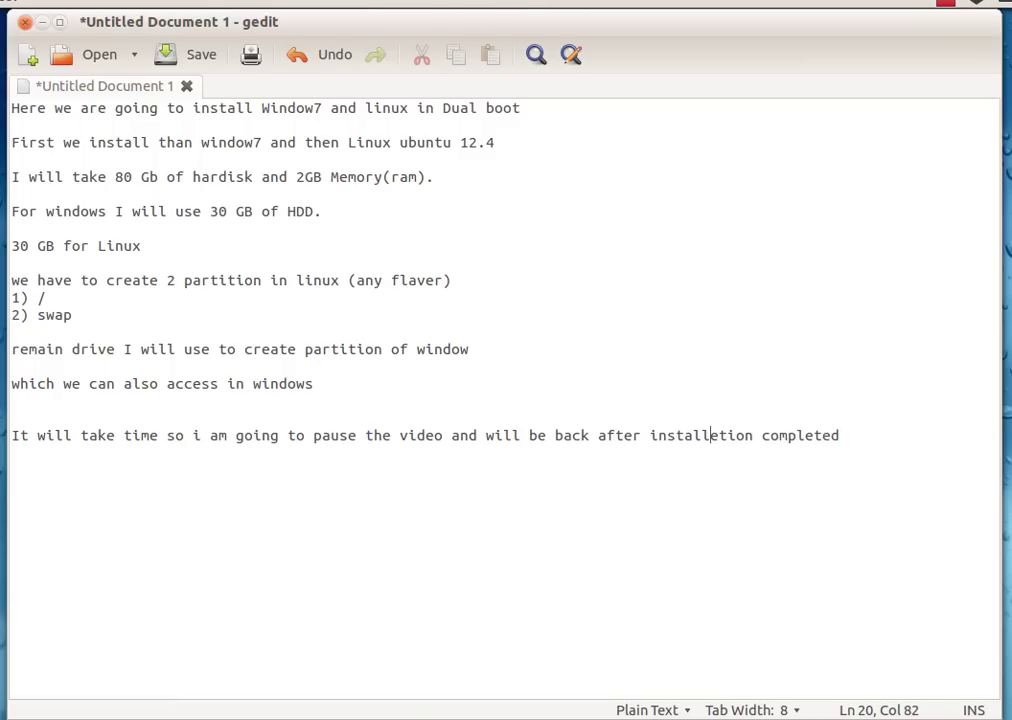
{"action": "key", "text": "Delete"}
{"action": "type", "text": "a"}
- Check the Windows installation progress and pause the screen recording
{"action": "left_click", "coordinate": [3, 410]}
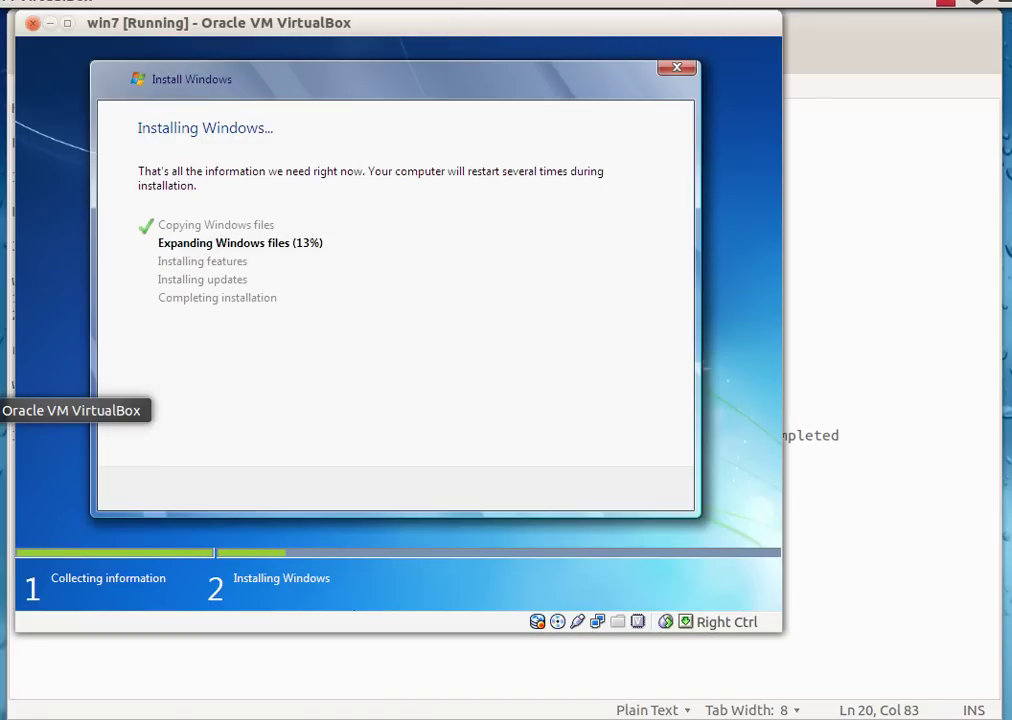
{"action": "left_click", "coordinate": [944, 4]}
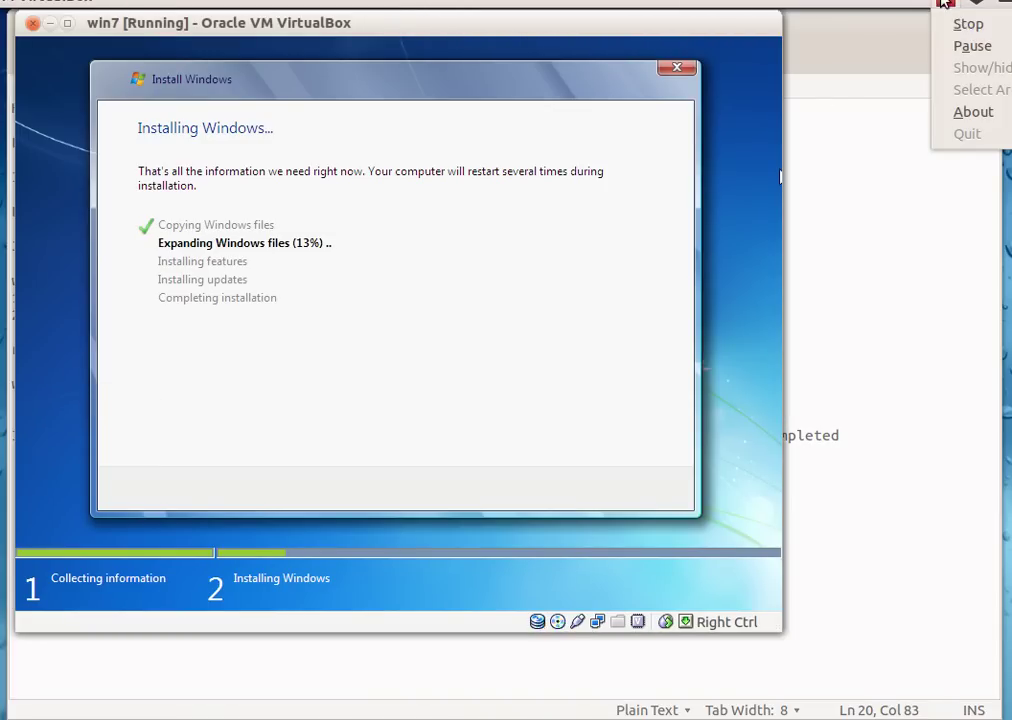
{"action": "left_click", "coordinate": [967, 45]}
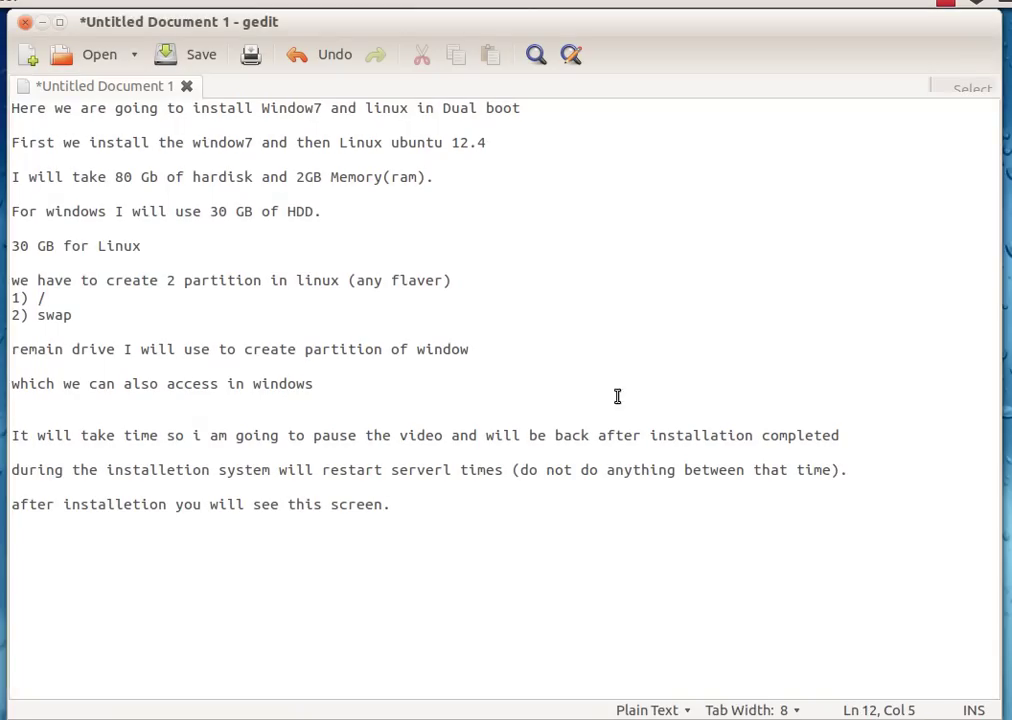
{"action": "left_click_drag", "start_coordinate": [20, 435], "coordinate": [842, 437]}
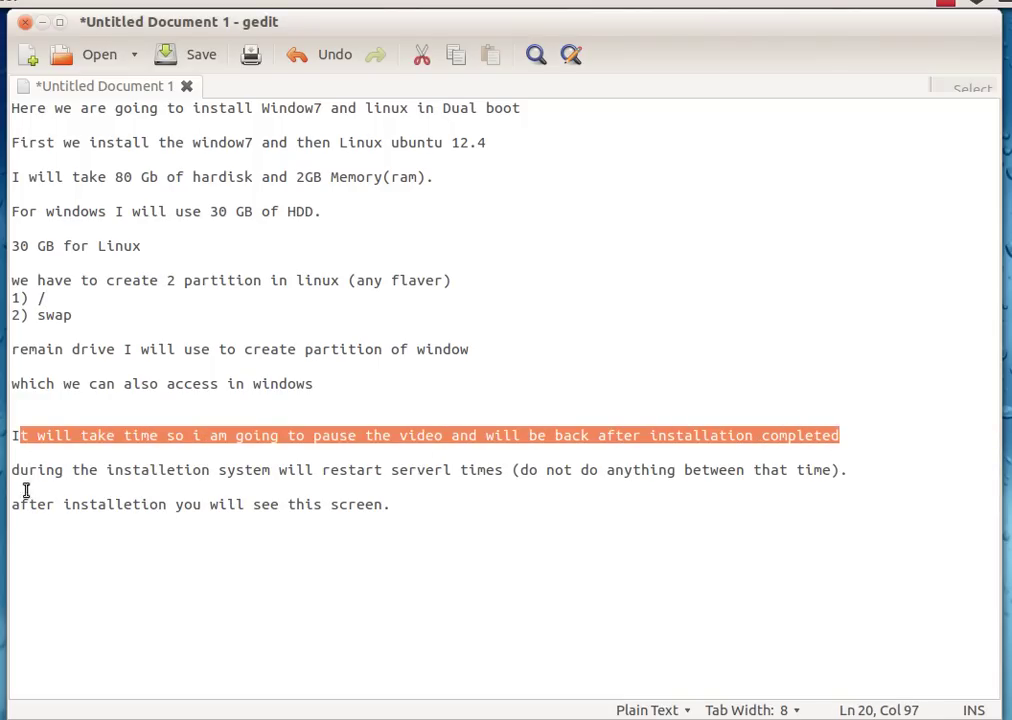
{"action": "left_click_drag", "start_coordinate": [13, 470], "coordinate": [843, 475]}
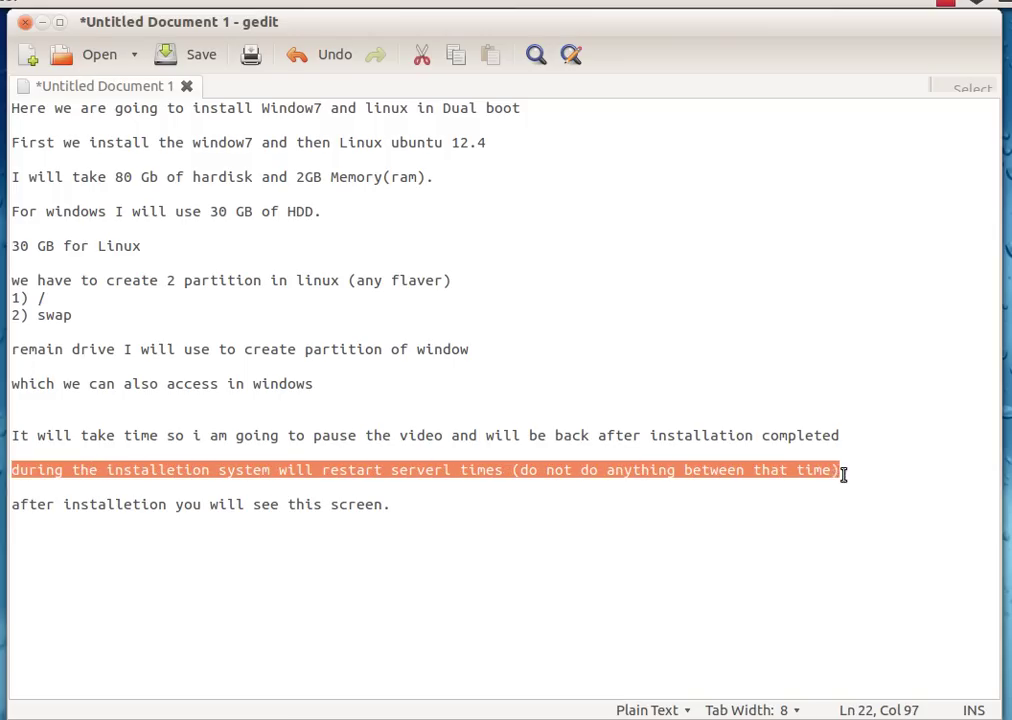
{"action": "left_click_drag", "start_coordinate": [13, 504], "coordinate": [389, 507]}
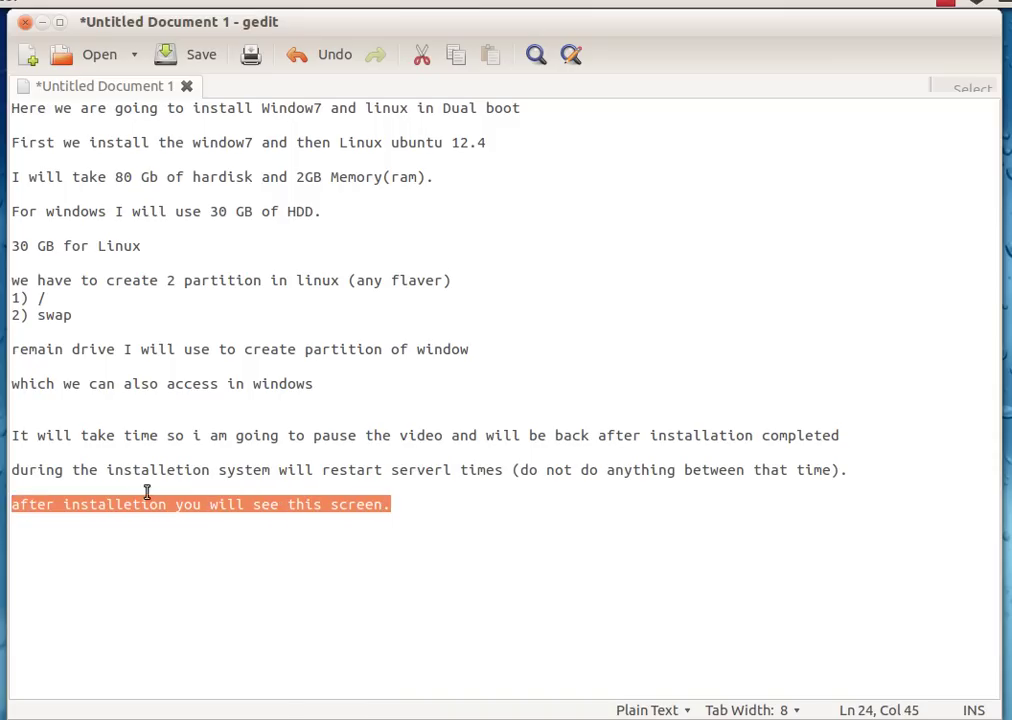
{"action": "left_click", "coordinate": [10, 406]}
- Enter the account user name and confirm the user and computer names
{"action": "left_click", "coordinate": [339, 337]}
{"action": "type", "text": "te"}
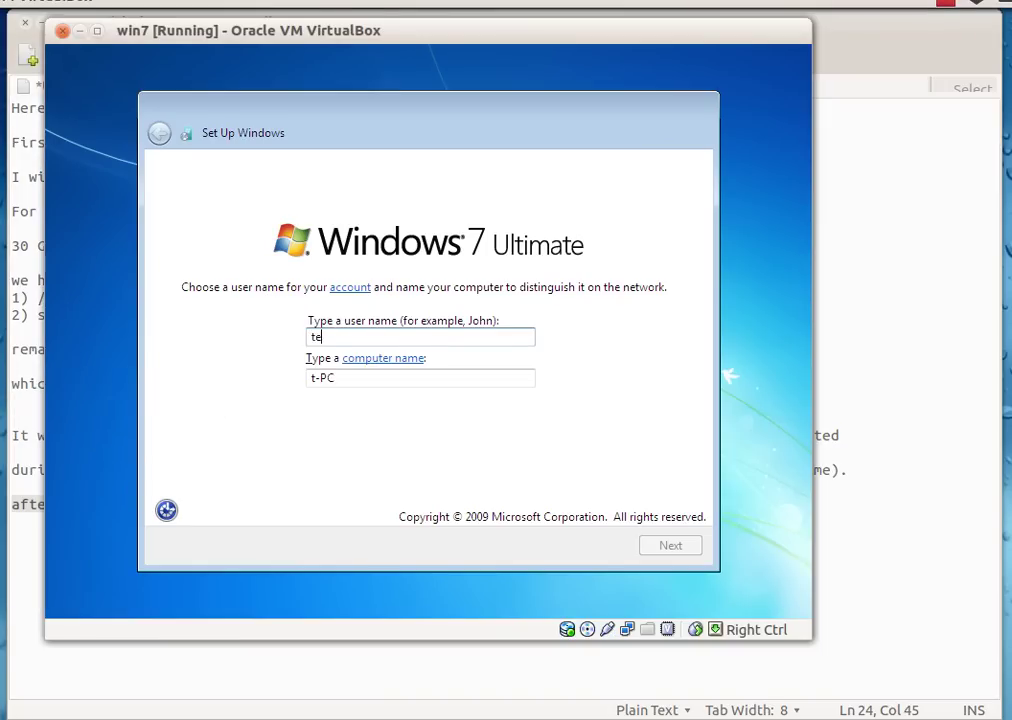
{"action": "type", "text": "chxpert"}
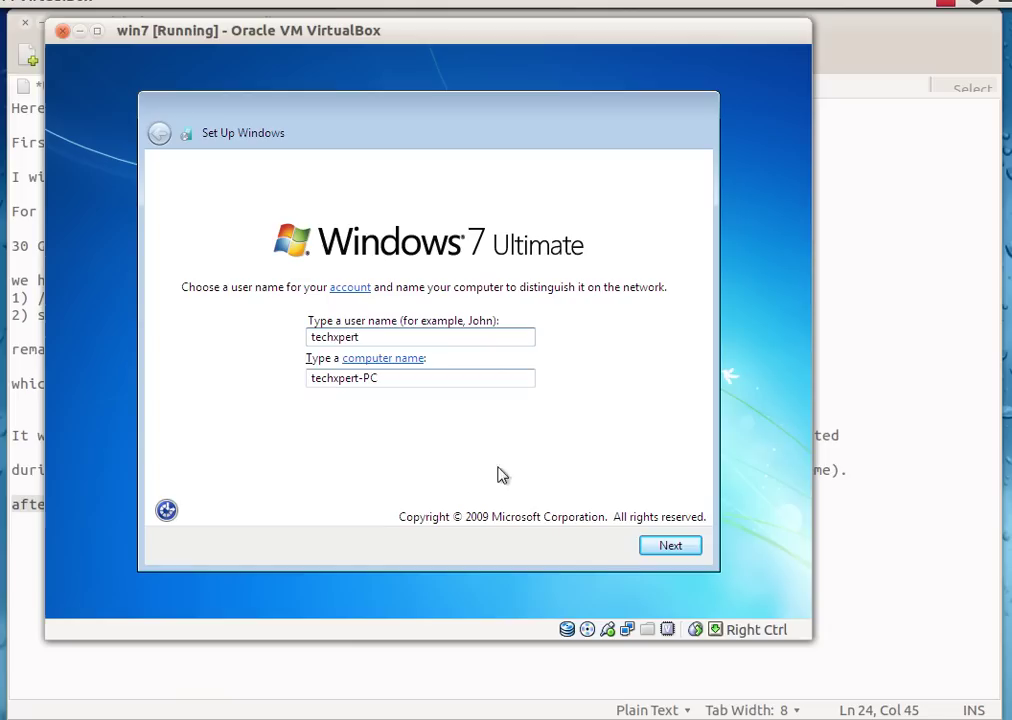
{"action": "left_click", "coordinate": [688, 547]}
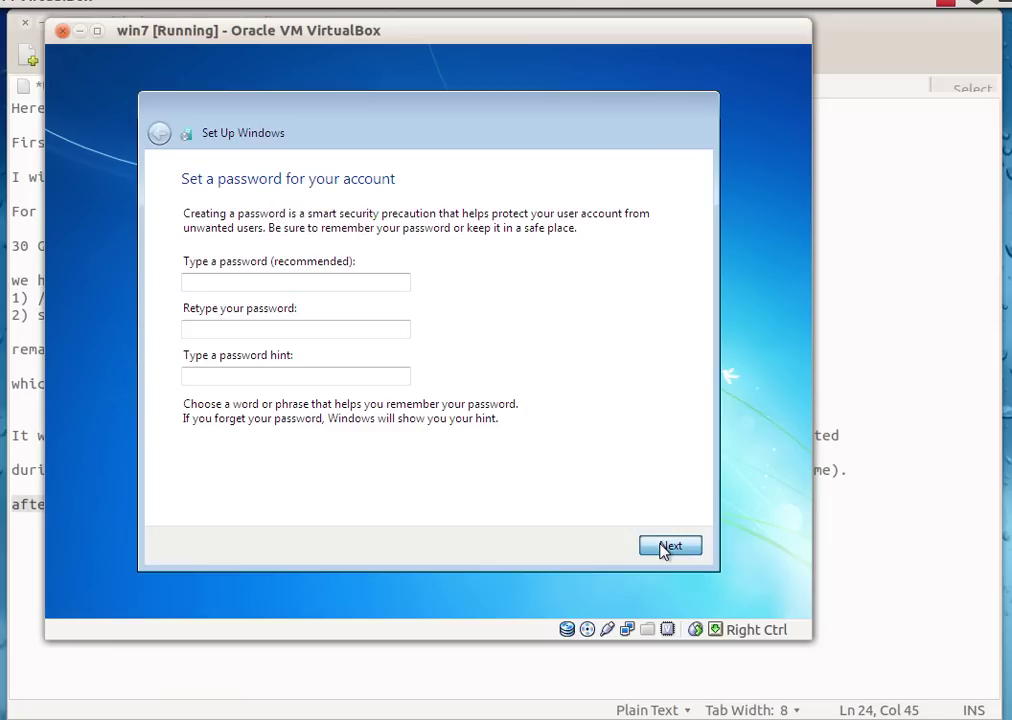
- Enter and retype the account password, leaving the password hint empty
{"action": "left_click", "coordinate": [271, 283]}
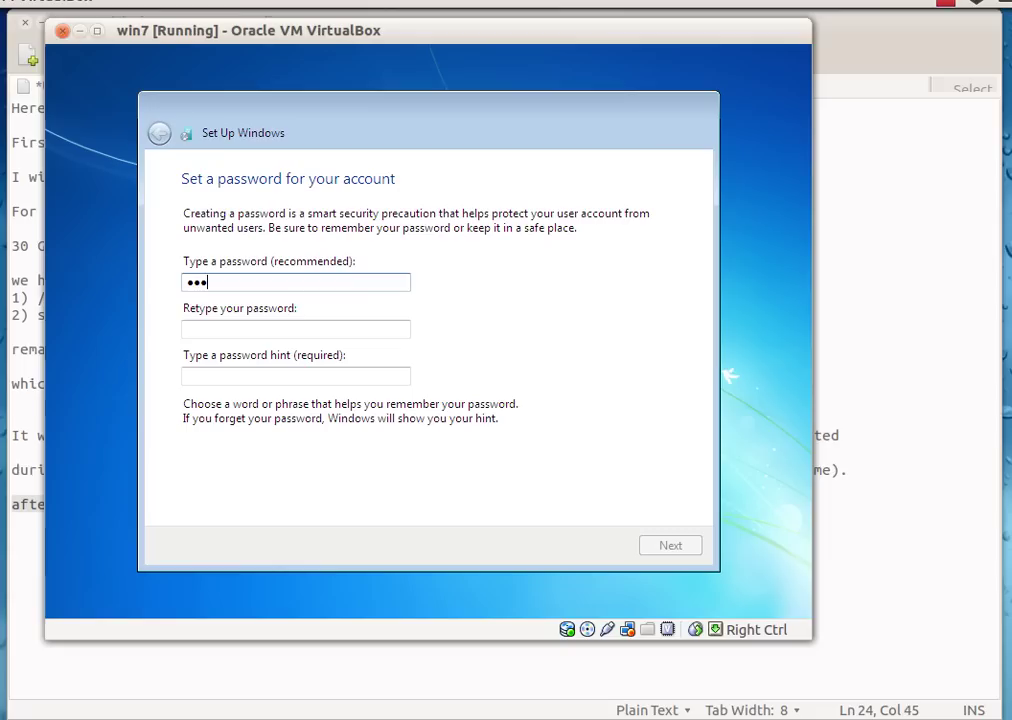
{"action": "type", "text": "2345"}
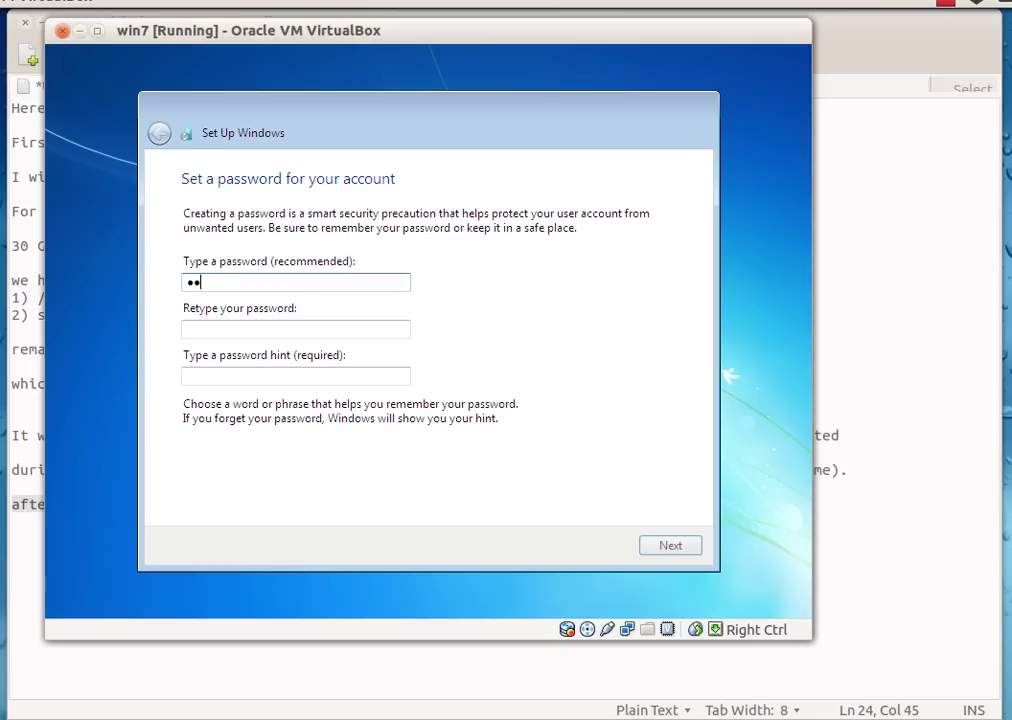
{"action": "key", "text": "Tab"}
{"action": "type", "text": "1234"}
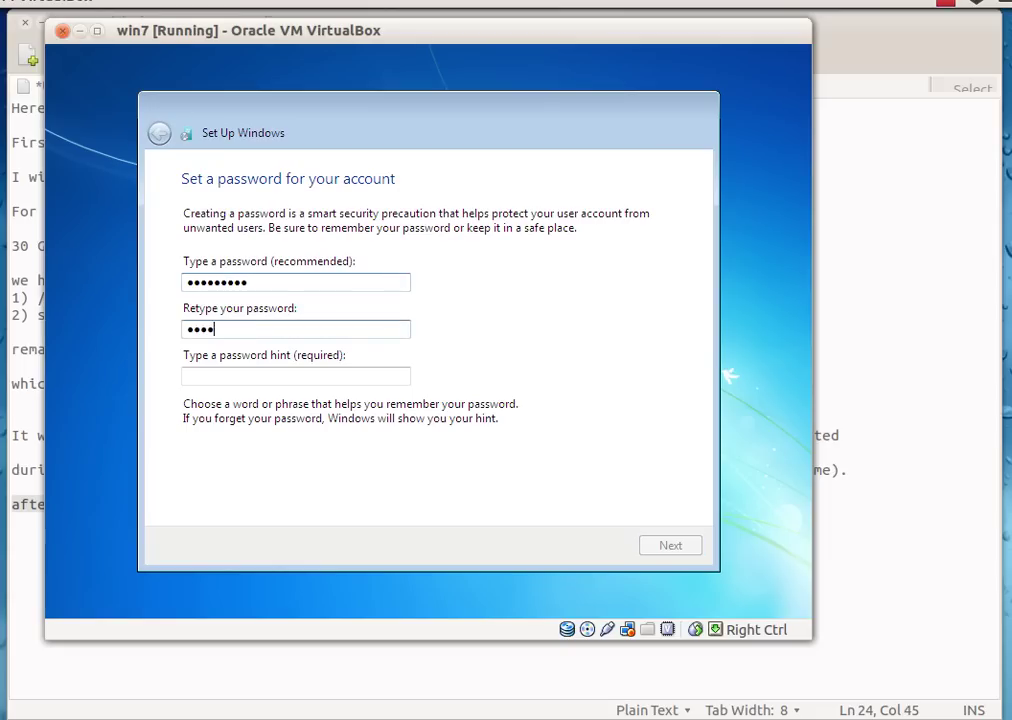
{"action": "type", "text": "56789"}
{"action": "key", "text": "Tab"}
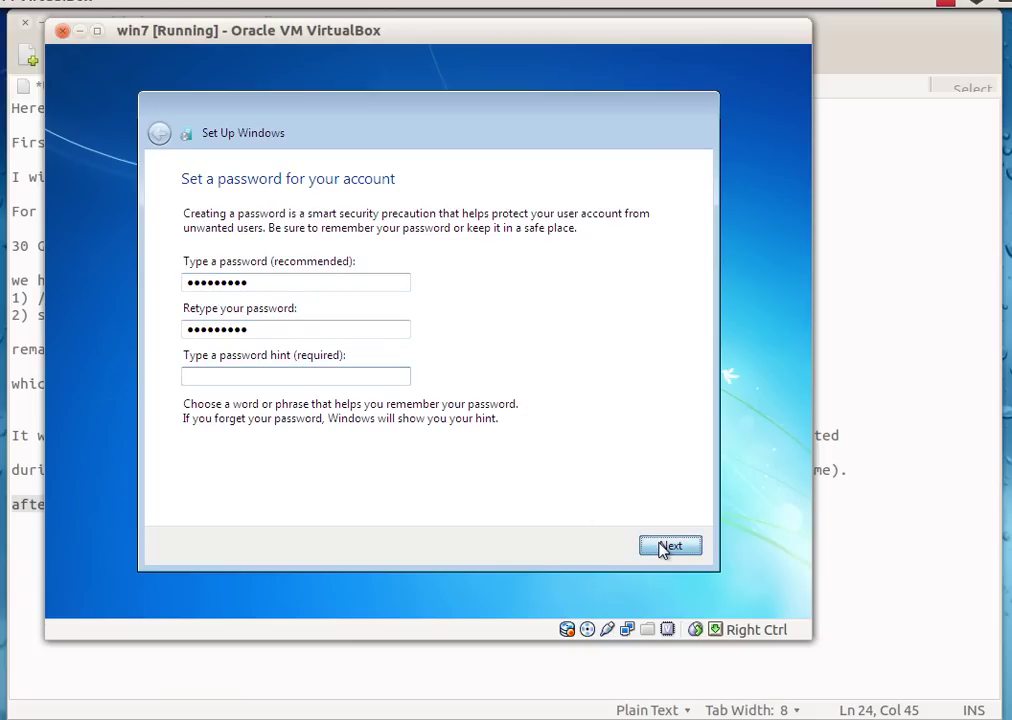
{"action": "left_click", "coordinate": [665, 547]}
- Skip the product key without auto-activation and defer the Windows update choice
{"action": "left_click", "coordinate": [352, 385]}
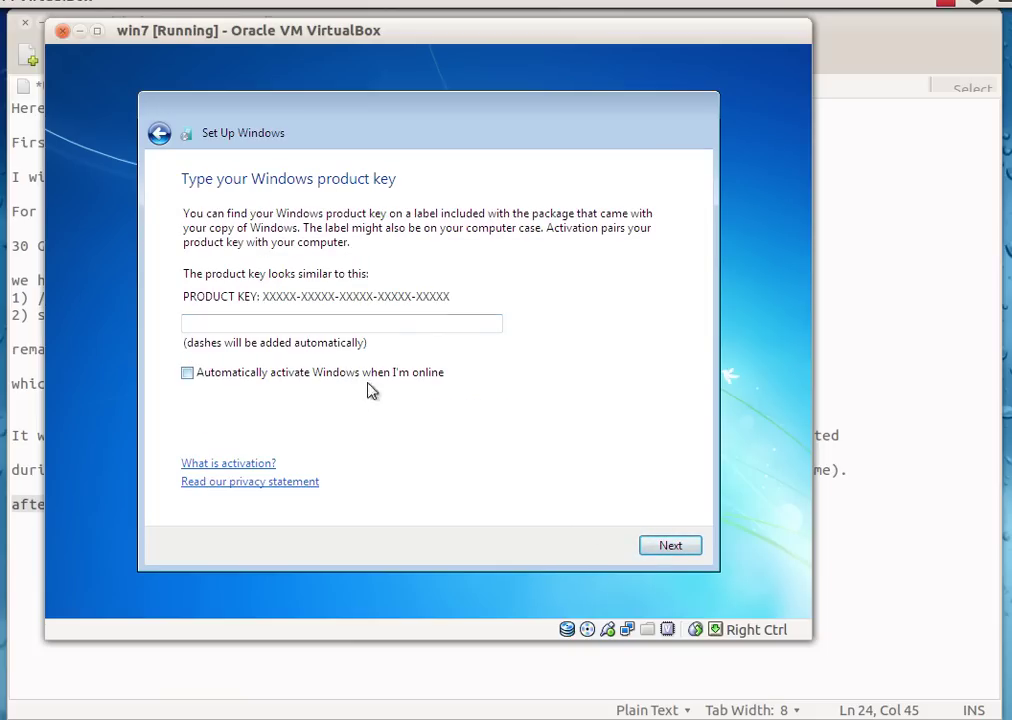
{"action": "left_click", "coordinate": [651, 548]}
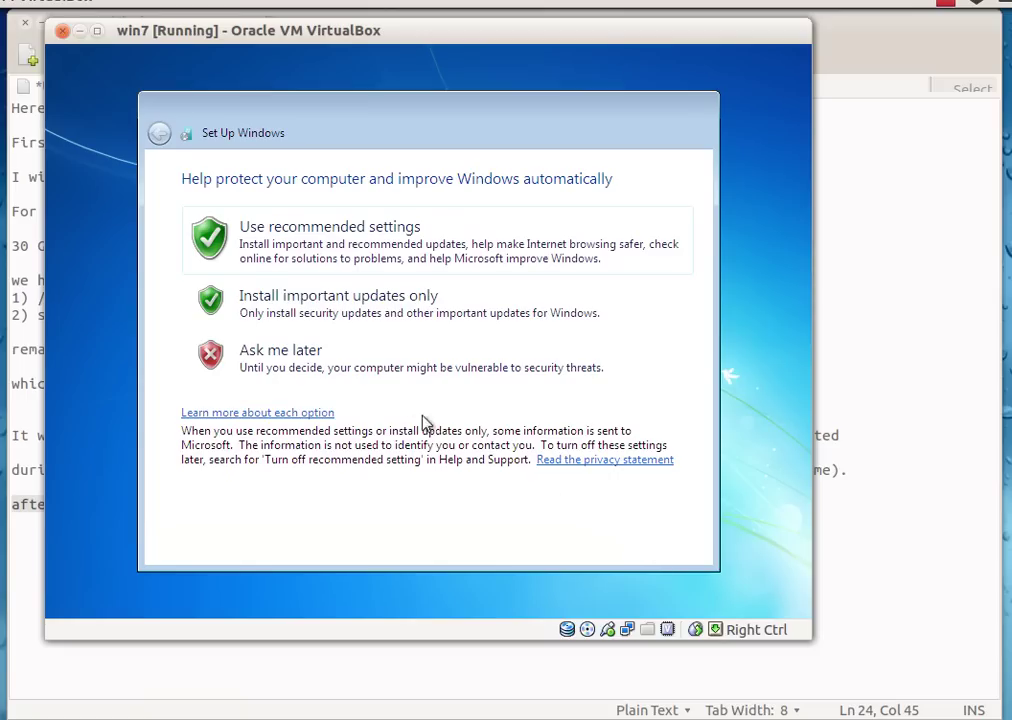
{"action": "left_click", "coordinate": [386, 378]}
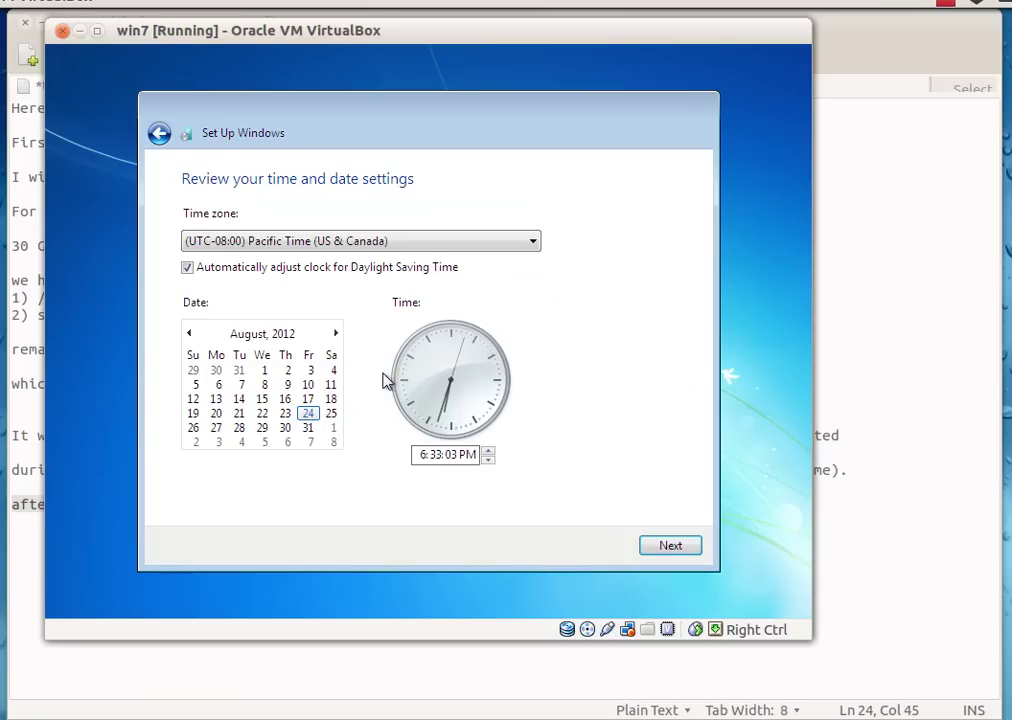
- Set the time zone to UTC+05:30 Chennai, Kolkata, Mumbai, New Delhi and pick a network location
{"action": "left_click", "coordinate": [400, 247]}
{"action": "scroll", "coordinate": [409, 255], "scroll_direction": "down", "scroll_amount": 12}
{"action": "scroll", "coordinate": [378, 340], "scroll_direction": "down", "scroll_amount": 6}
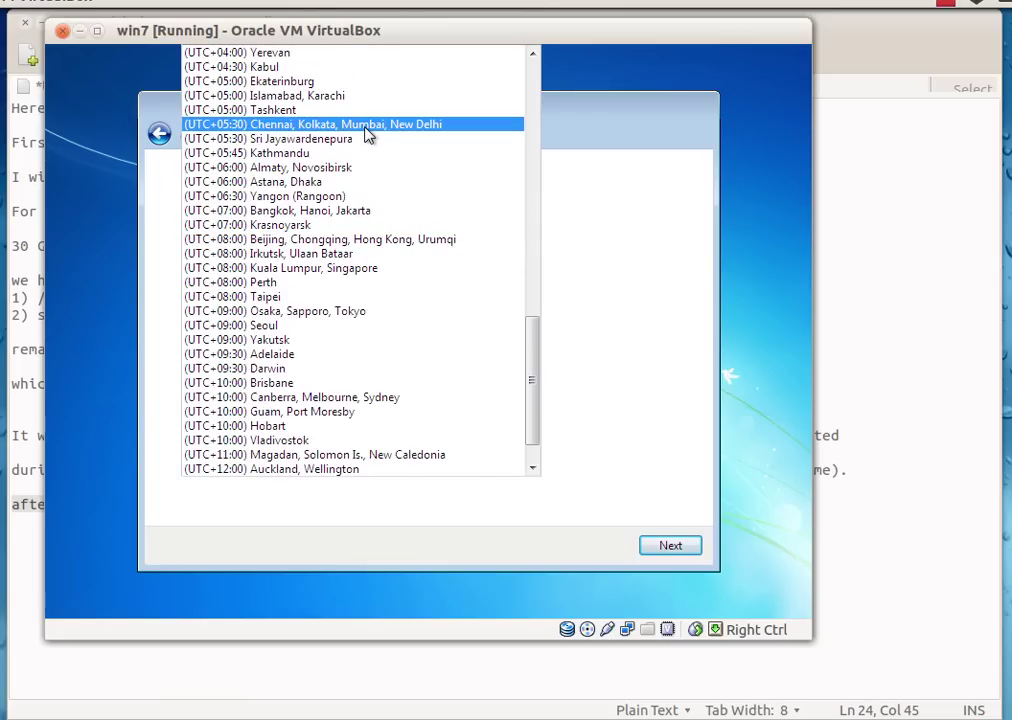
{"action": "left_click", "coordinate": [368, 127]}
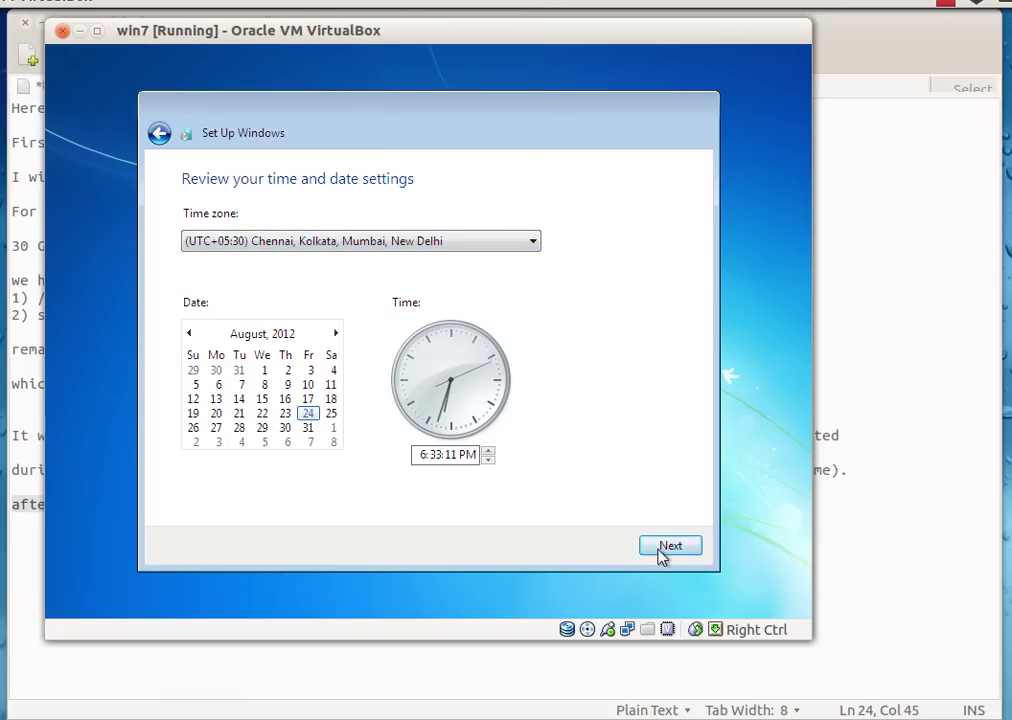
{"action": "left_click", "coordinate": [664, 548]}
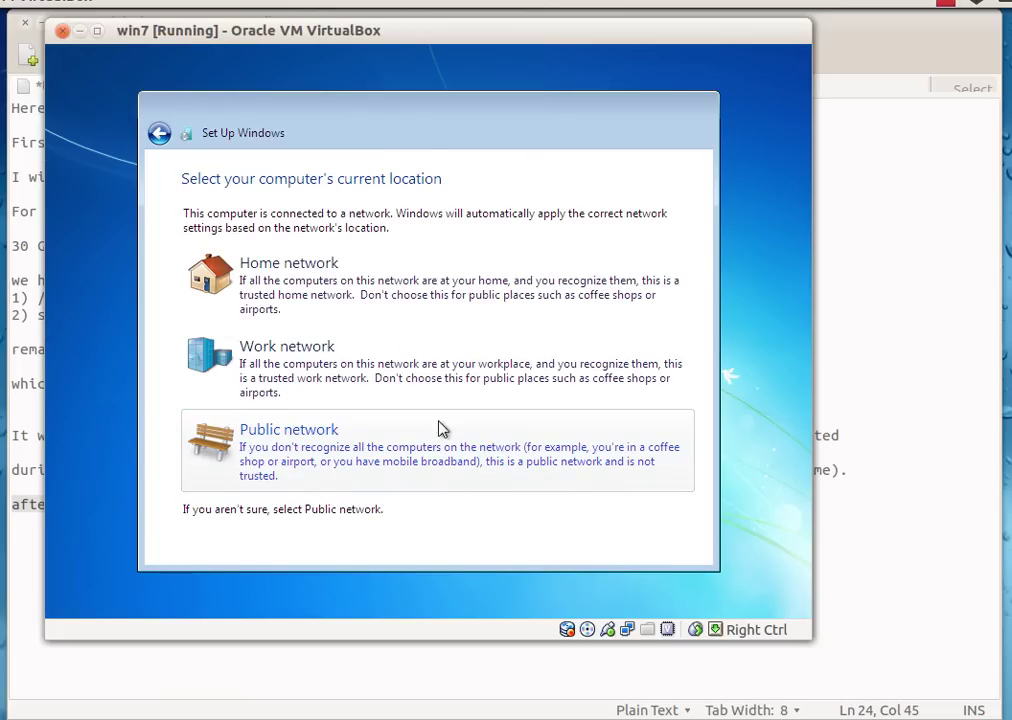
{"action": "left_click", "coordinate": [373, 389]}
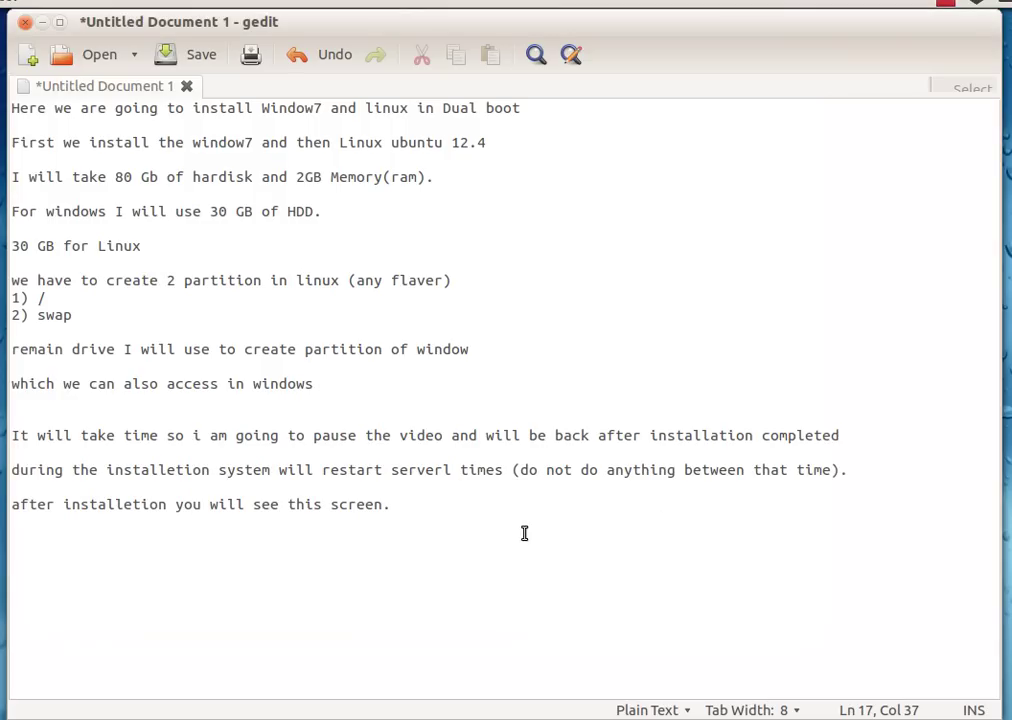
- Add the line 'you have now 60 gb free space on hdd' below the Windows 30 GB note
{"action": "left_click", "coordinate": [470, 524]}
{"action": "left_click", "coordinate": [152, 249]}
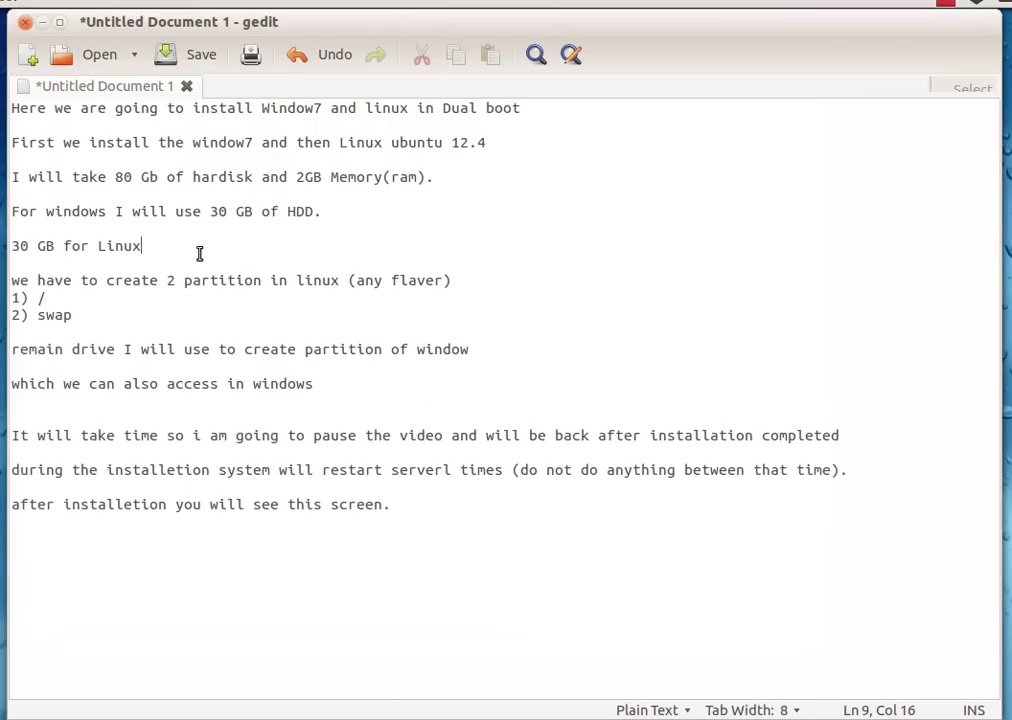
{"action": "left_click", "coordinate": [333, 214]}
{"action": "key", "text": "Return"}
{"action": "key", "text": "Return"}
{"action": "type", "text": "yo"}
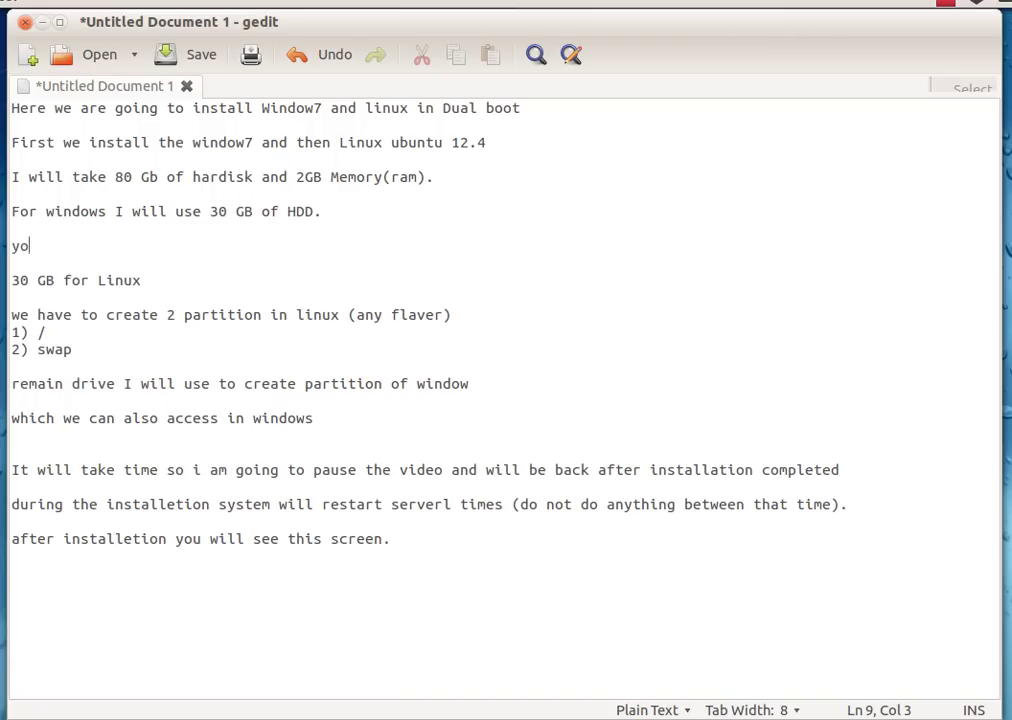
{"action": "type", "text": "u havce now "}
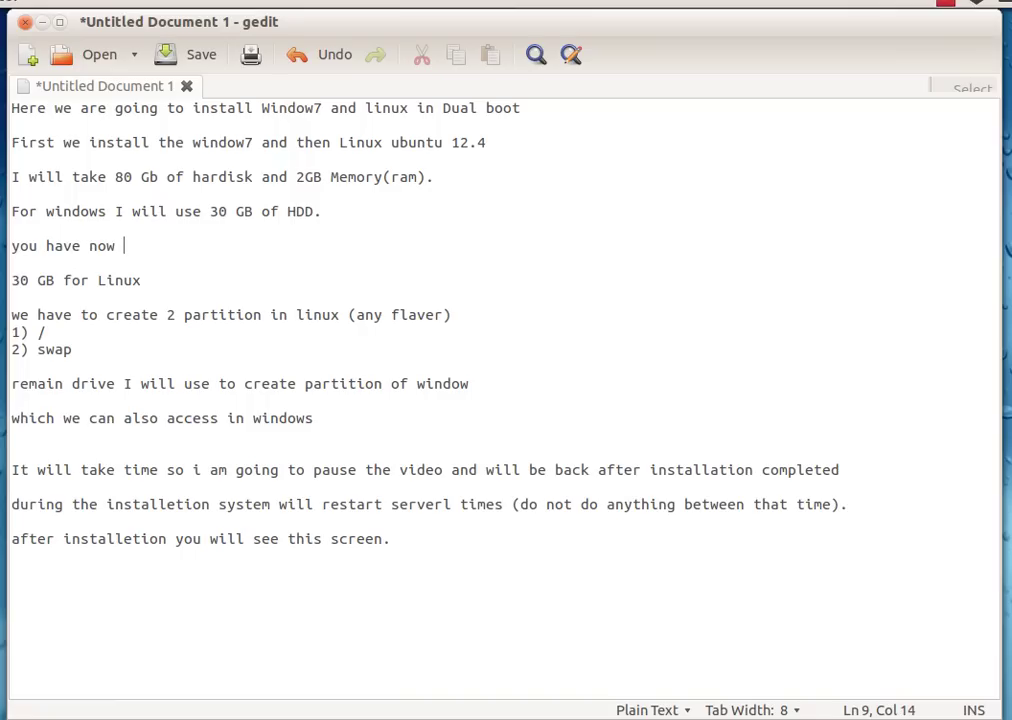
{"action": "type", "text": "60 gb free space on hdd"}
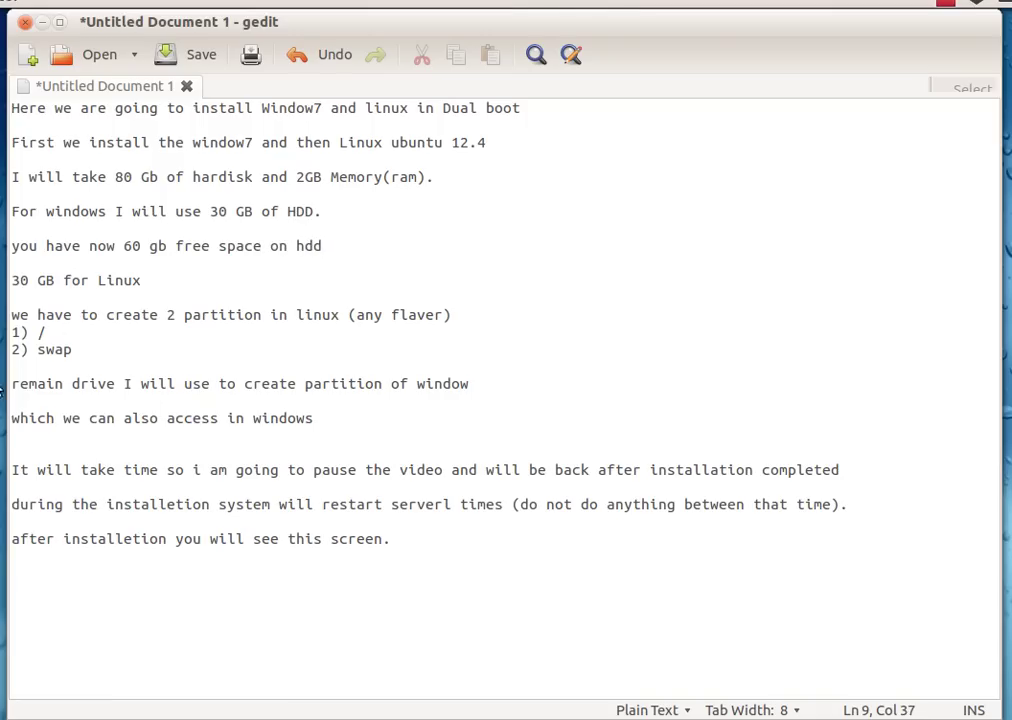
{"action": "left_click", "coordinate": [20, 411]}
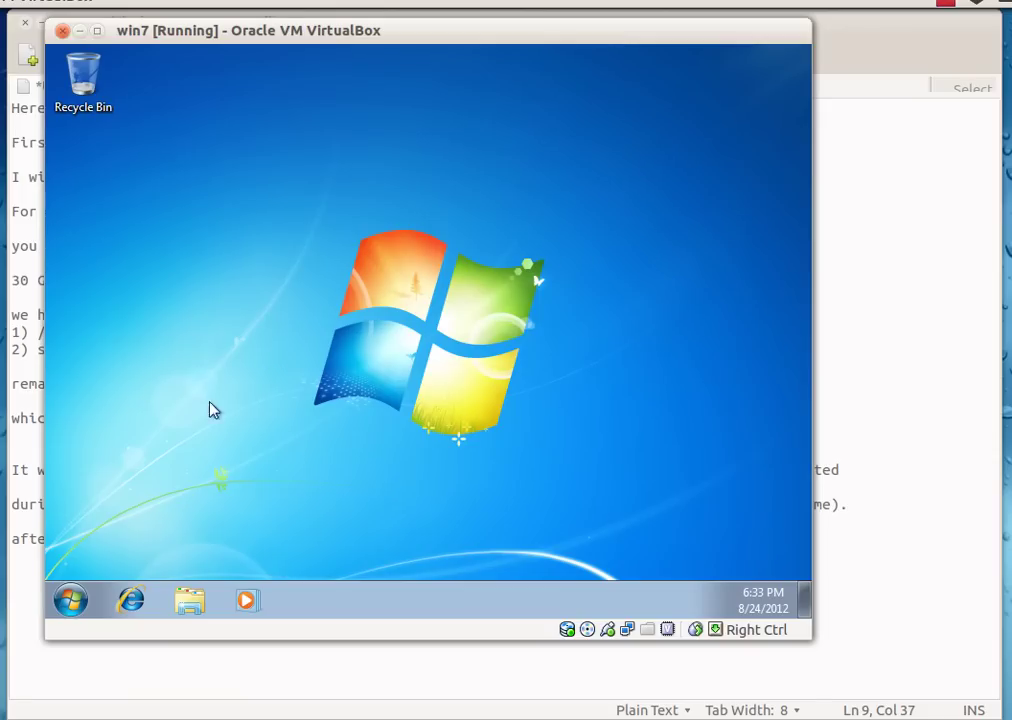
- Open Disk Management in Computer Management from the Computer entry in the Start menu
{"action": "left_click", "coordinate": [70, 600]}
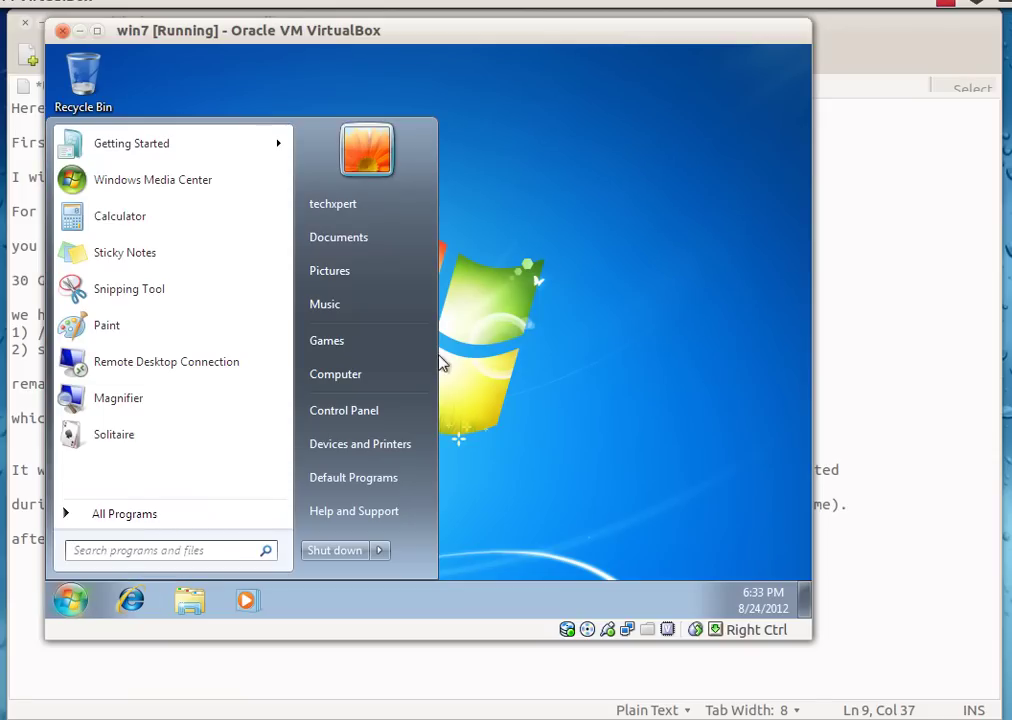
{"action": "right_click", "coordinate": [384, 375]}
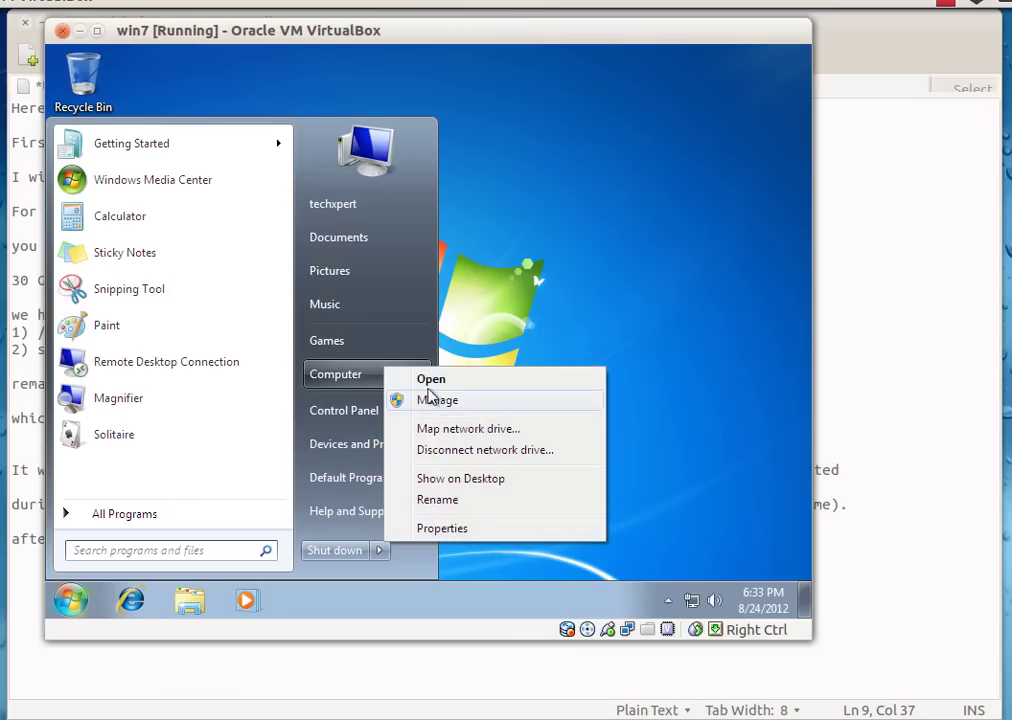
{"action": "left_click", "coordinate": [434, 400]}
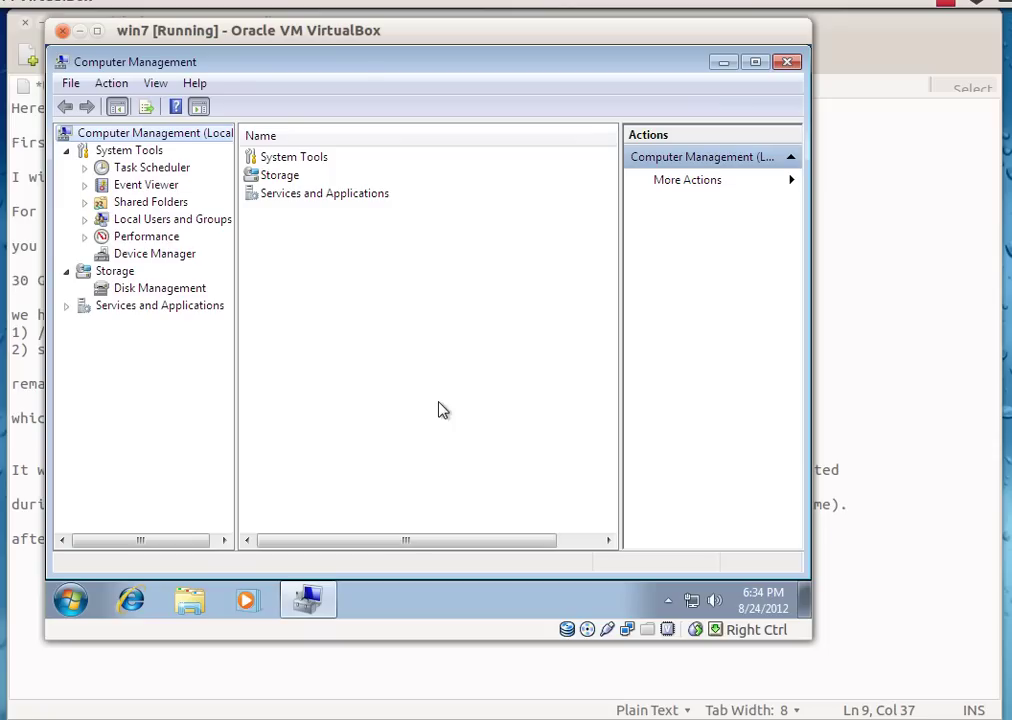
{"action": "left_click", "coordinate": [160, 288]}
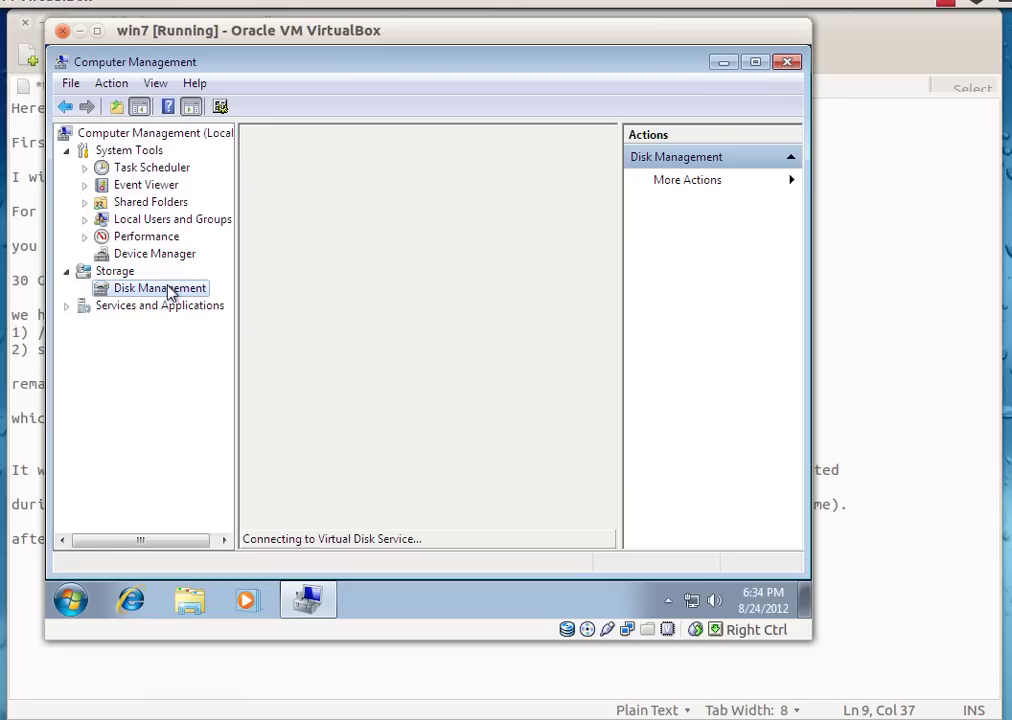
- Highlight the 60 gb free-space note line in gedit
{"action": "left_click", "coordinate": [904, 296]}
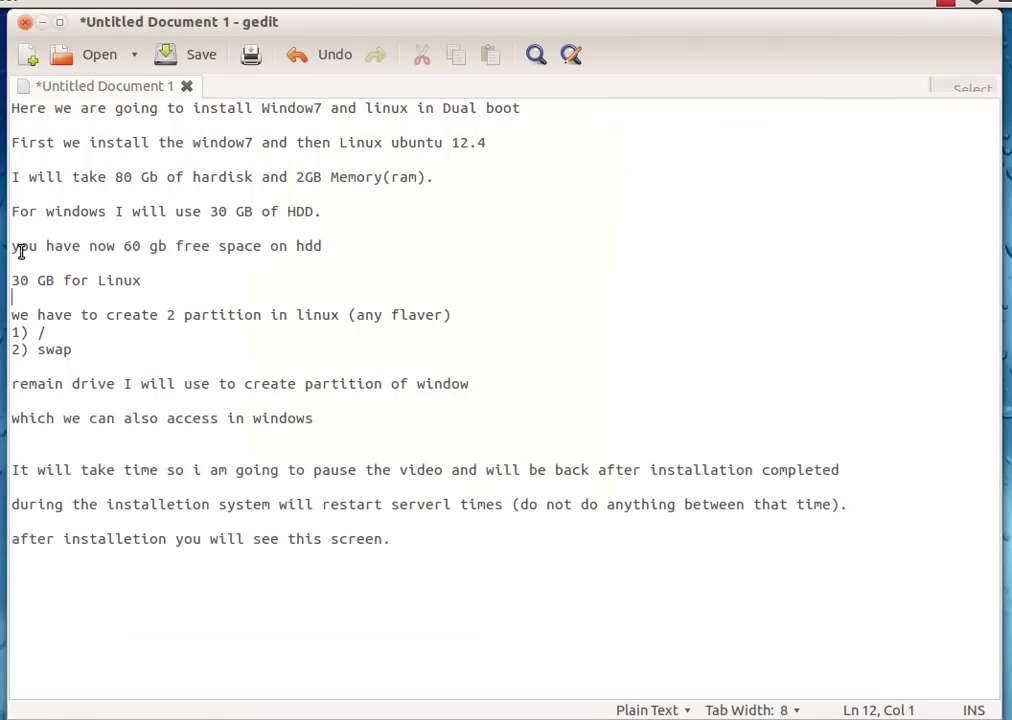
{"action": "left_click_drag", "start_coordinate": [8, 247], "coordinate": [325, 245]}
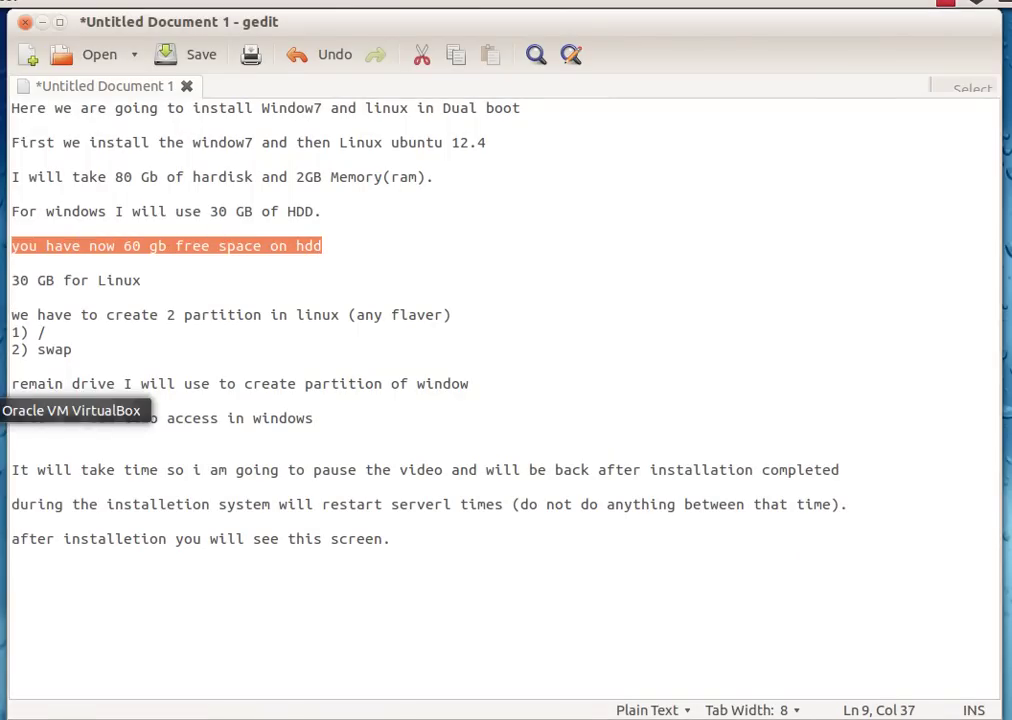
{"action": "left_click", "coordinate": [3, 410]}
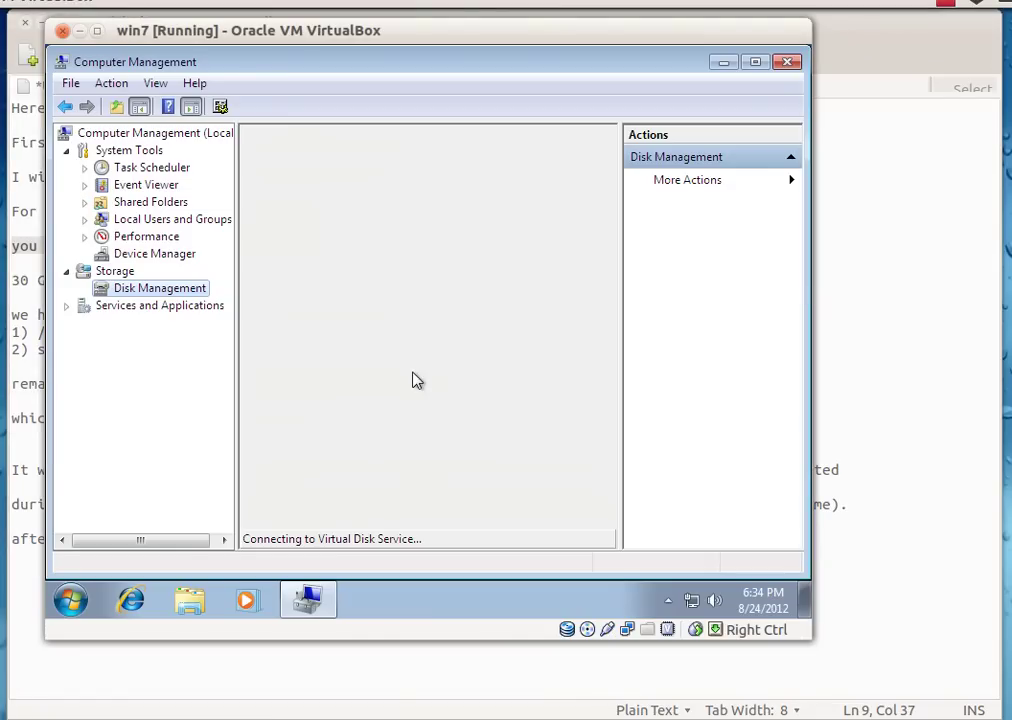
- Select the 50.70 GB unallocated block in Disk Management, then bring the gedit notes forward
{"action": "left_click_drag", "start_coordinate": [367, 73], "coordinate": [458, 34]}
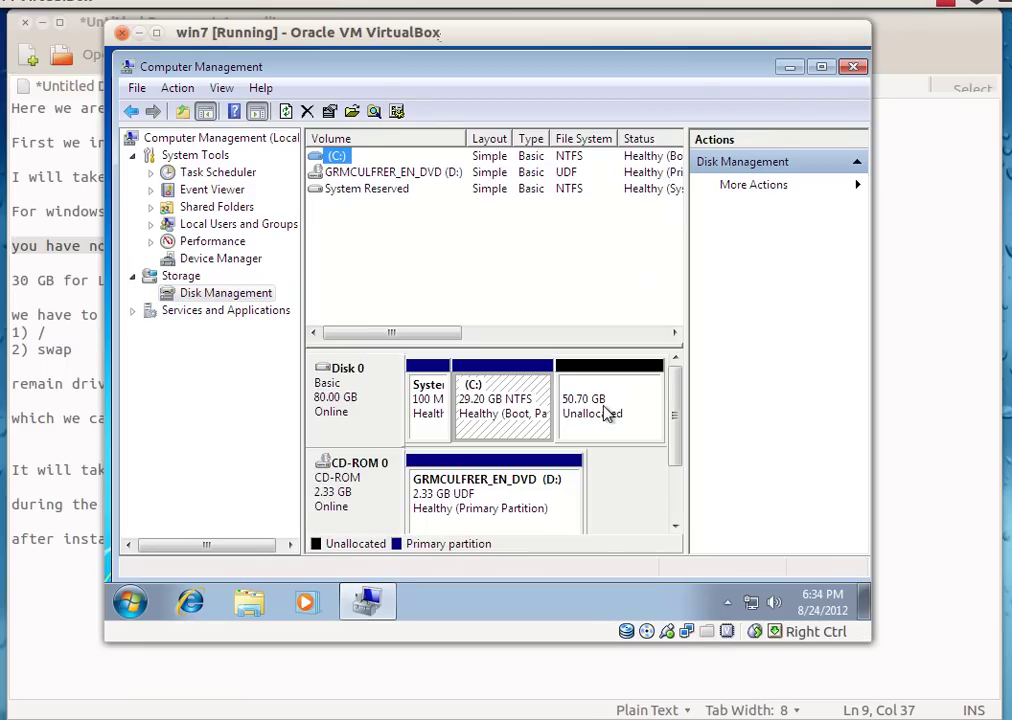
{"action": "left_click", "coordinate": [601, 415]}
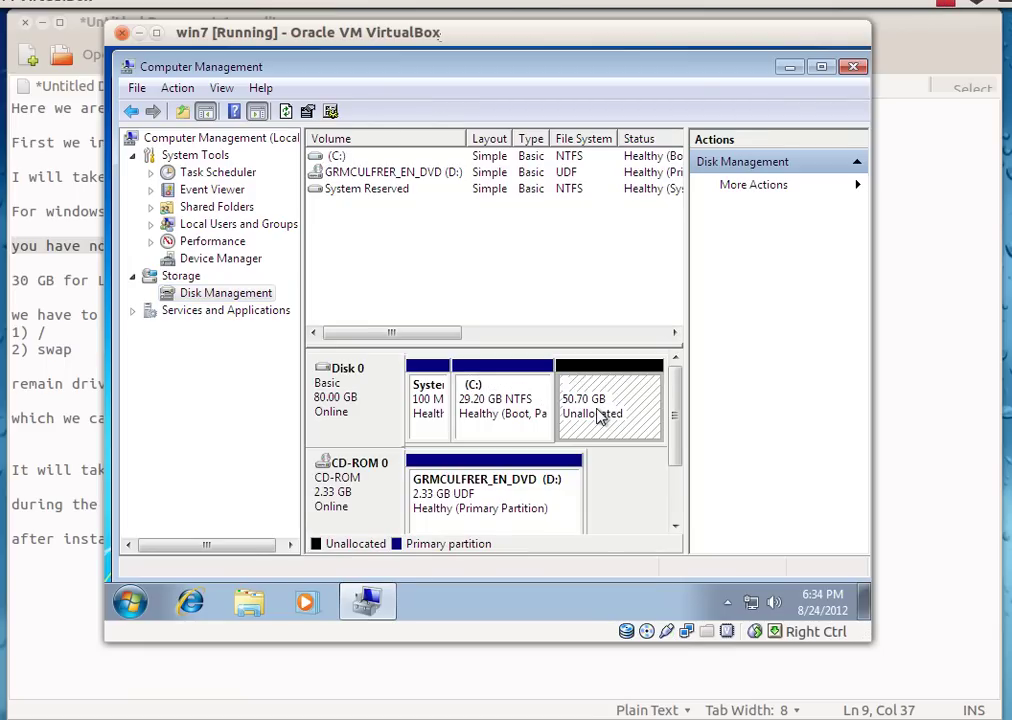
{"action": "left_click", "coordinate": [934, 347]}
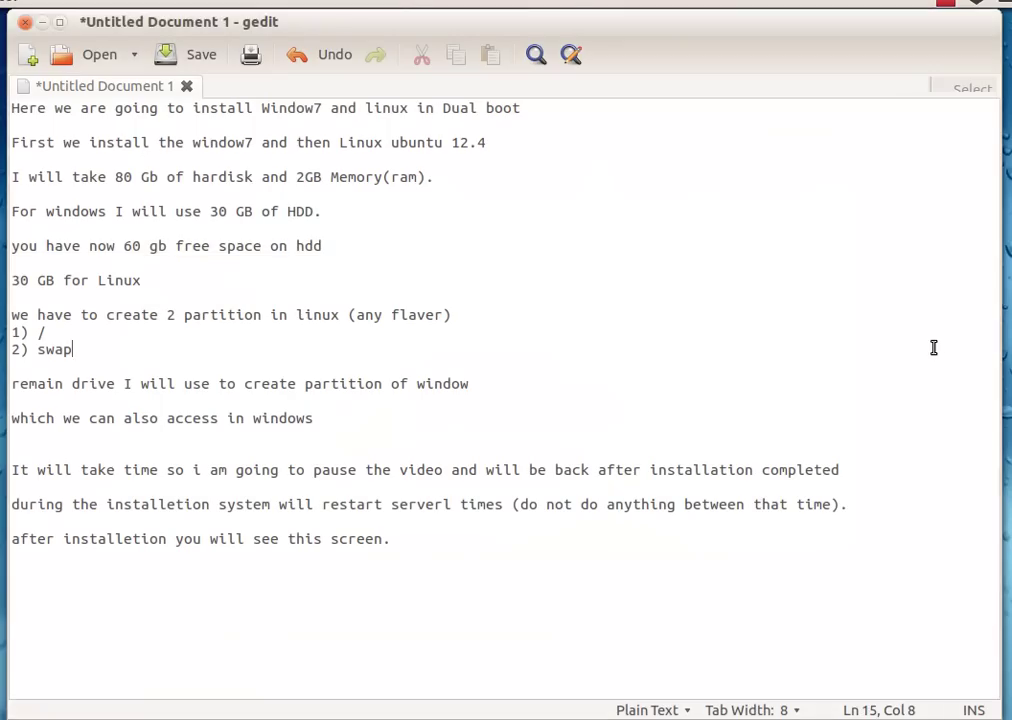
- Correct the free-space note from 60 gb to 50 gb
{"action": "left_click_drag", "start_coordinate": [132, 247], "coordinate": [138, 247]}
{"action": "left_click", "coordinate": [138, 247]}
{"action": "key", "text": "BackSpace"}
{"action": "type", "text": "5"}
{"action": "left_click", "coordinate": [125, 246]}
{"action": "type", "text": "sorry"}
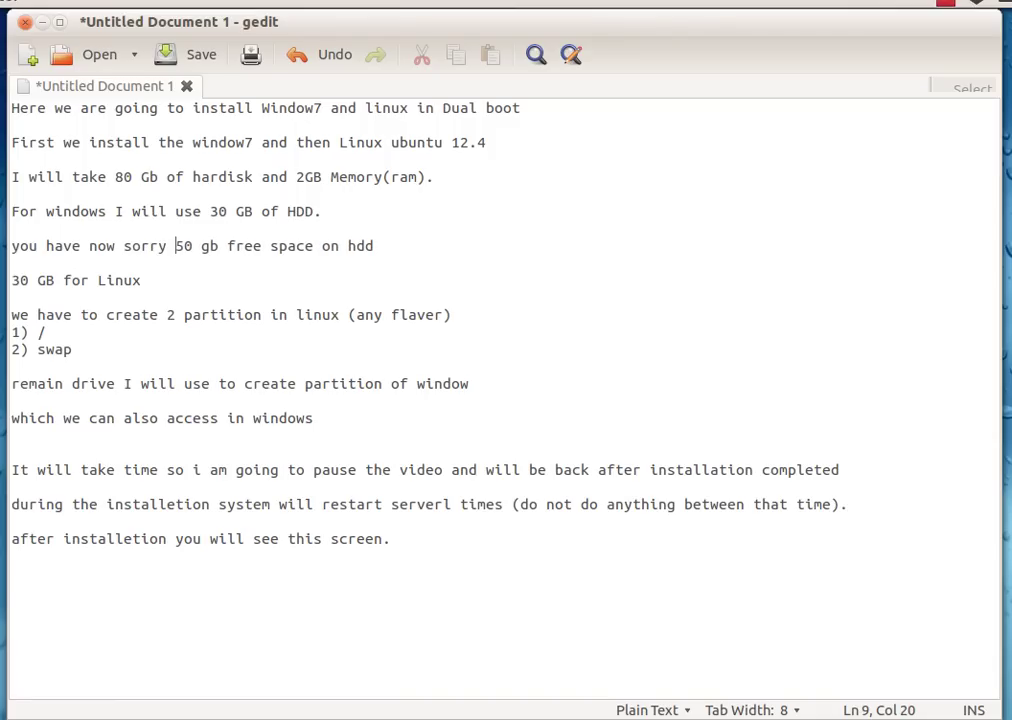
{"action": "key", "text": "BackSpace"}
{"action": "key", "text": "BackSpace"}
{"action": "key", "text": "BackSpace"}
{"action": "key", "text": "BackSpace"}
{"action": "key", "text": "BackSpace"}
{"action": "key", "text": "BackSpace"}
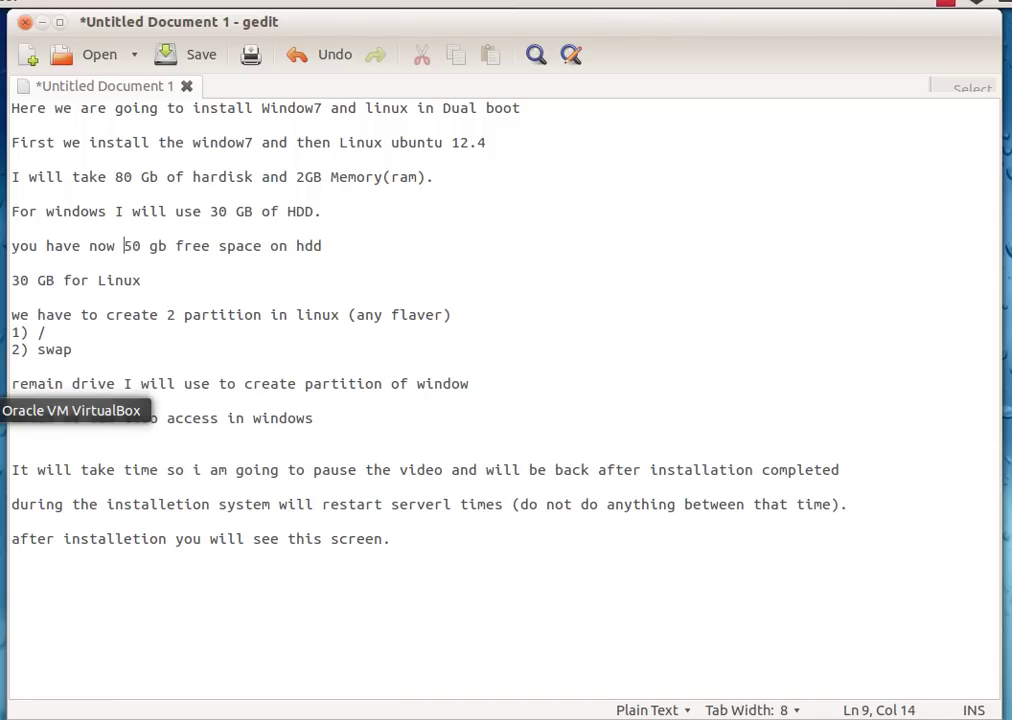
- Shut down the Windows 7 guest from its Start menu
{"action": "left_click", "coordinate": [5, 409]}
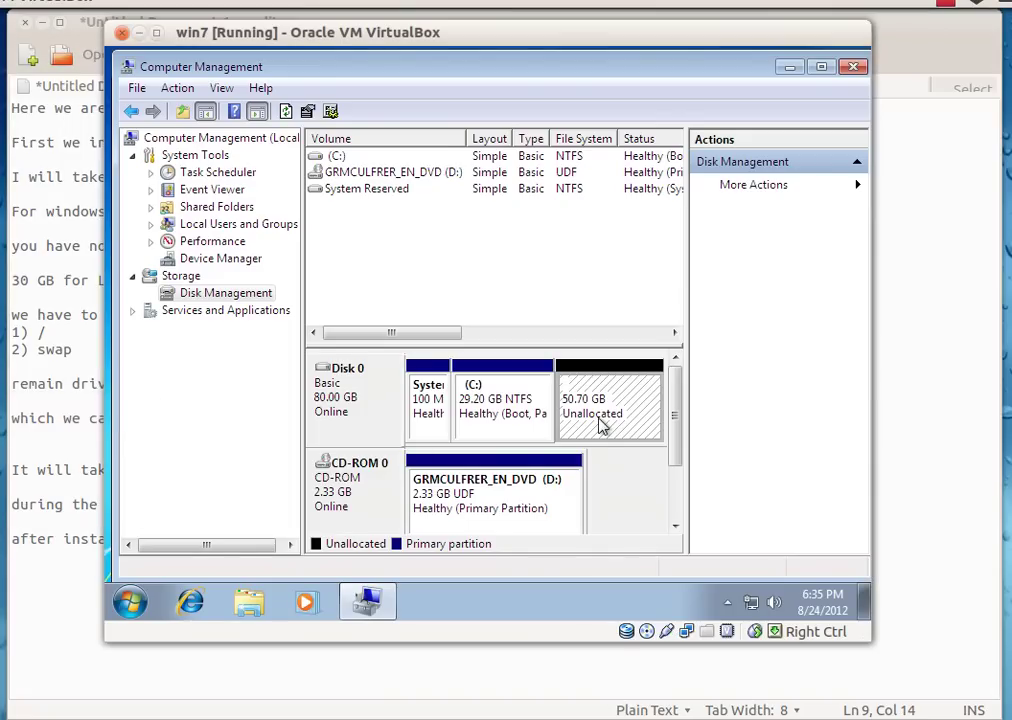
{"action": "left_click", "coordinate": [128, 600]}
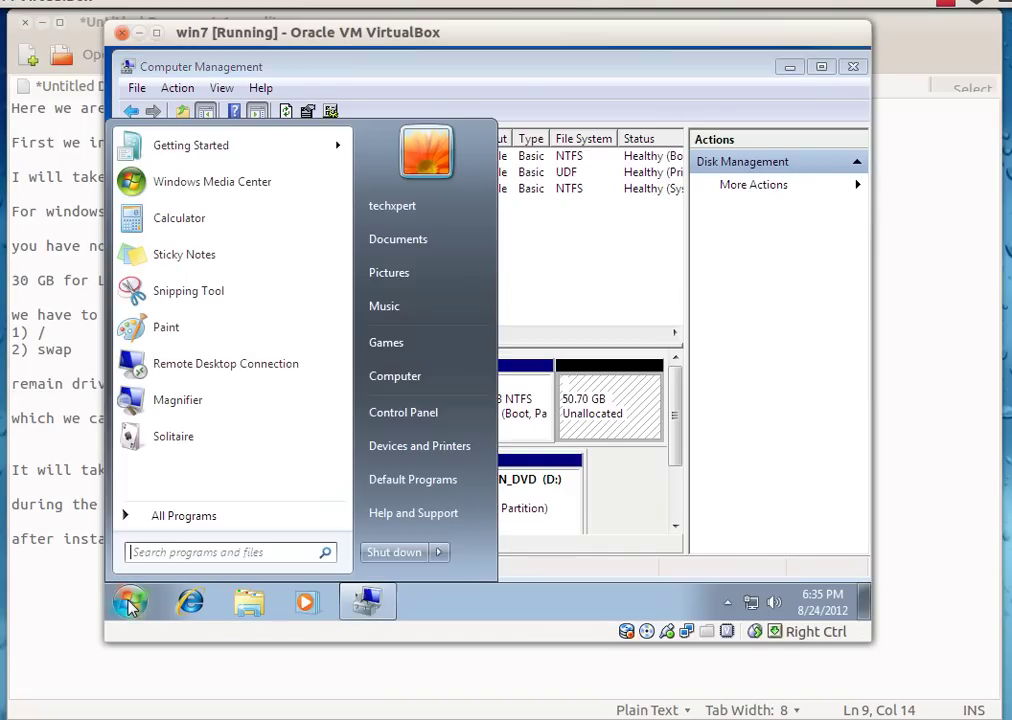
{"action": "left_click", "coordinate": [392, 556]}
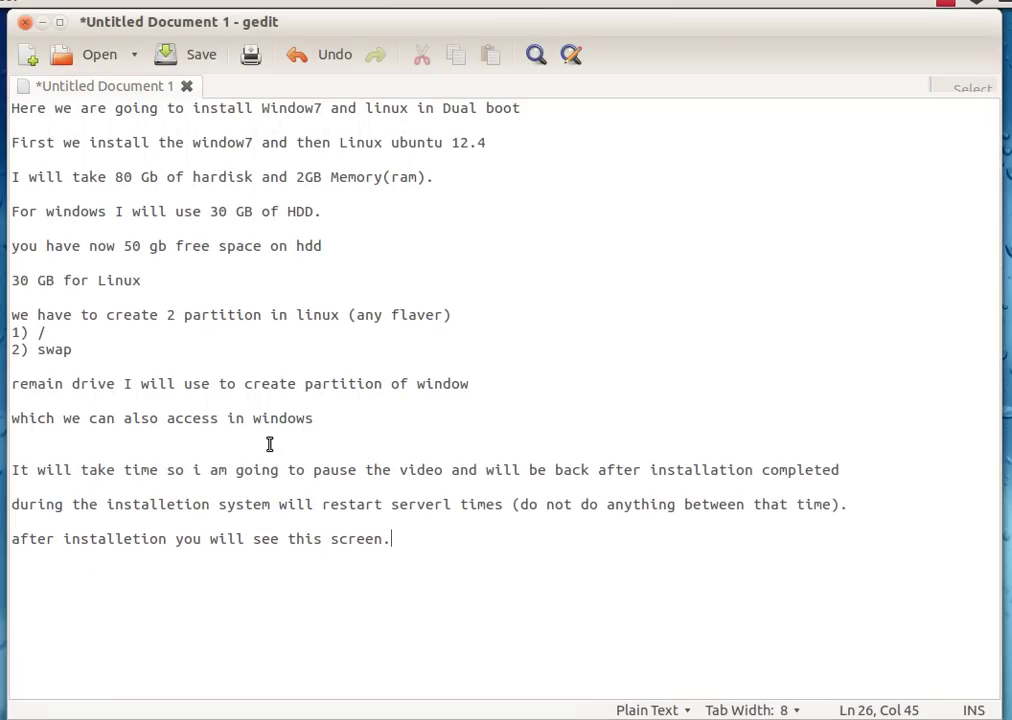
- Add a note line: shut down and change the iso; on a real system, change the DVD
{"action": "left_click", "coordinate": [377, 255]}
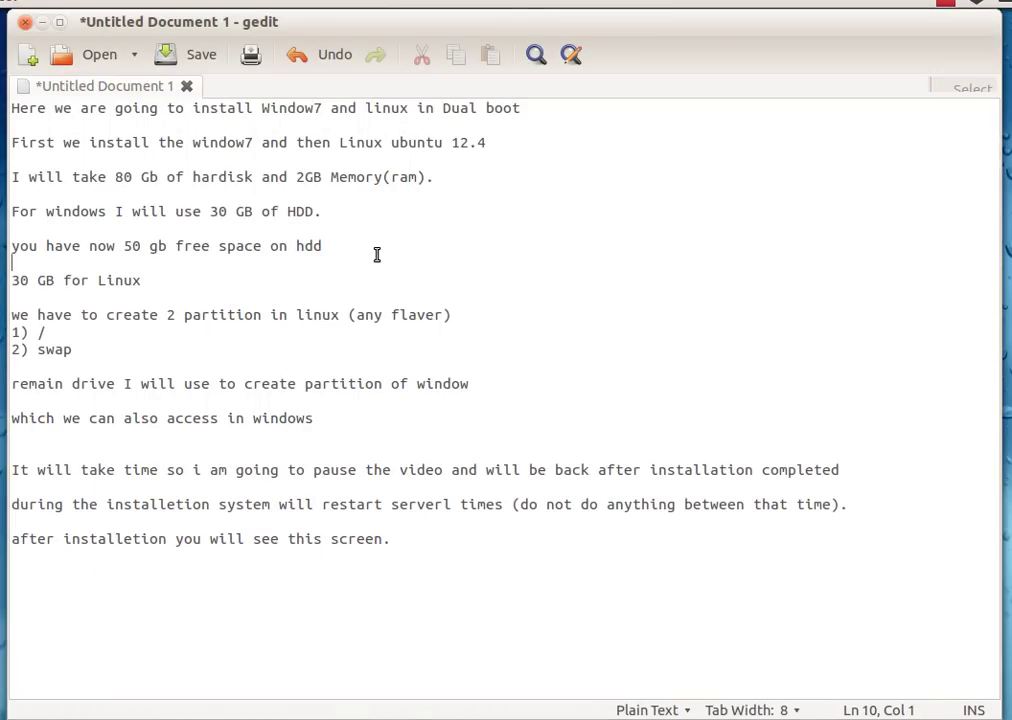
{"action": "key", "text": "Return"}
{"action": "type", "text": "now "}
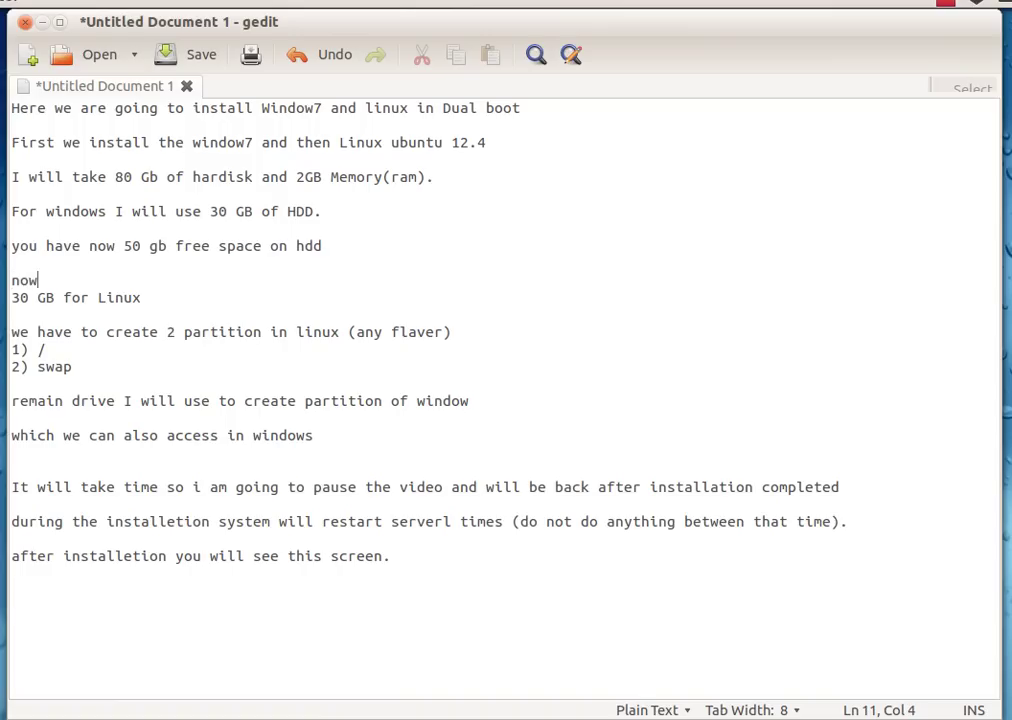
{"action": "type", "text": "we shuddo"}
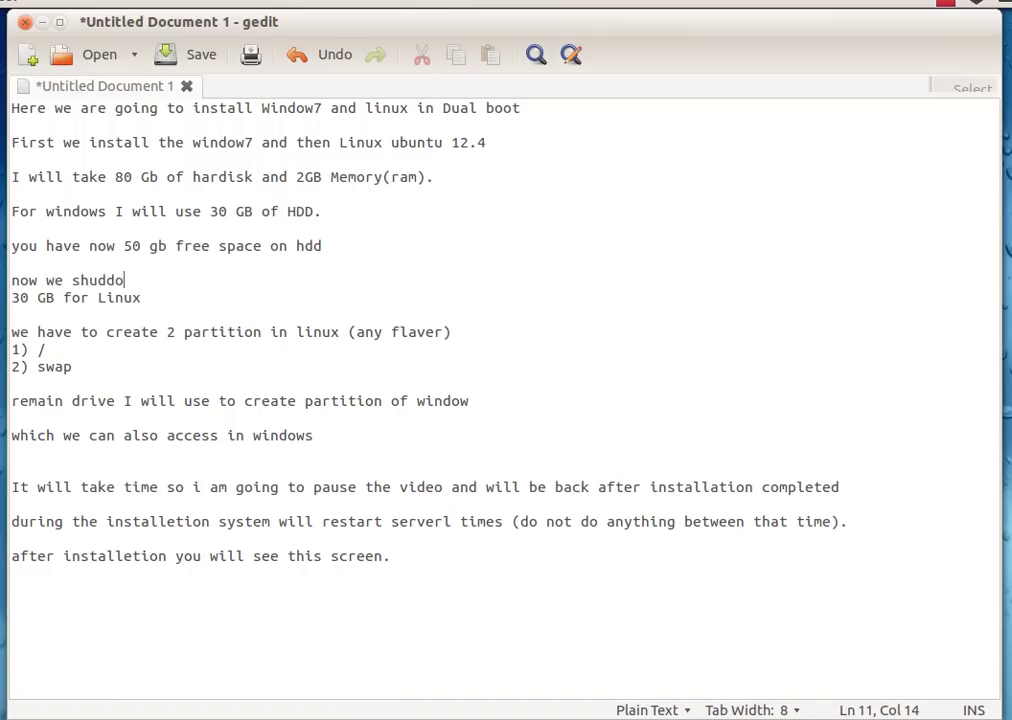
{"action": "type", "text": "wn the sy"}
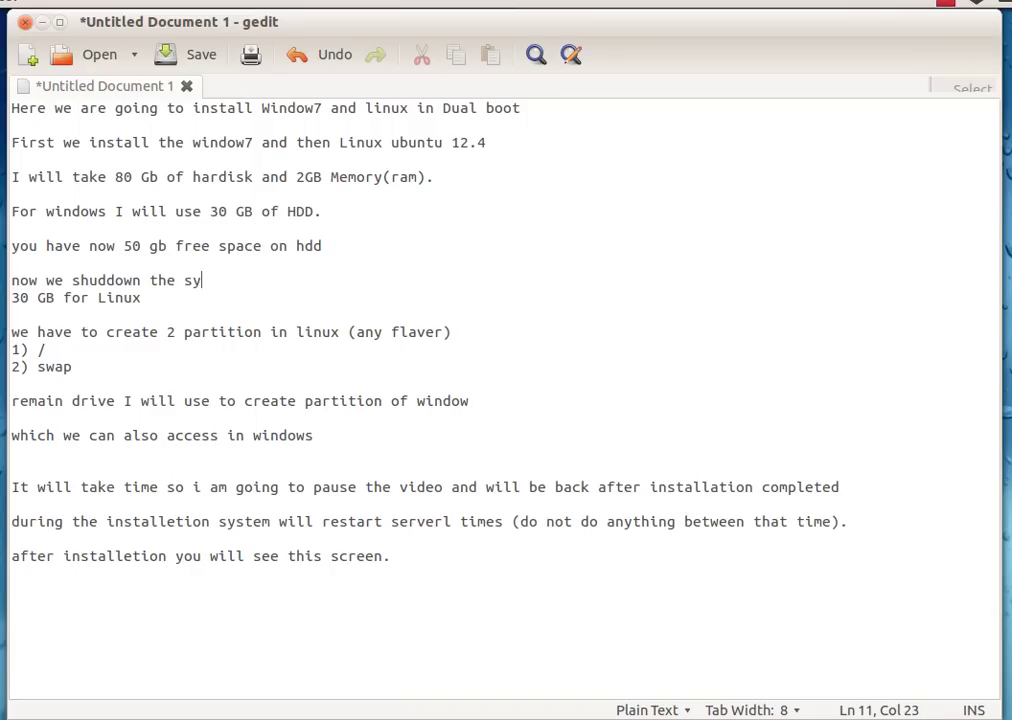
{"action": "type", "text": "stem and will "}
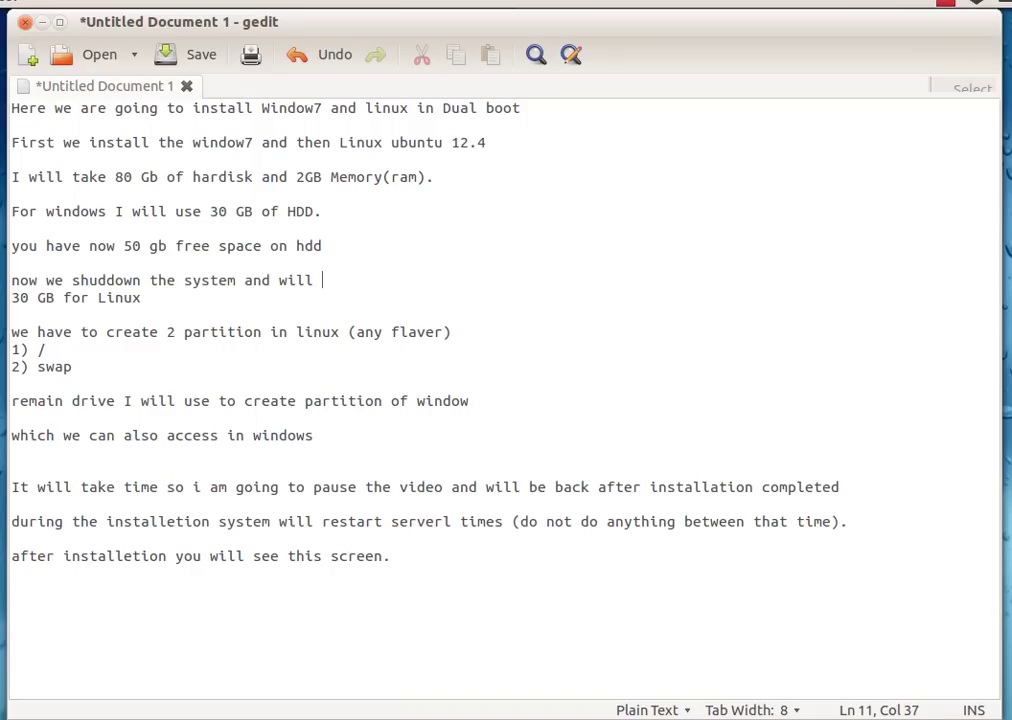
{"action": "type", "text": "change our "}
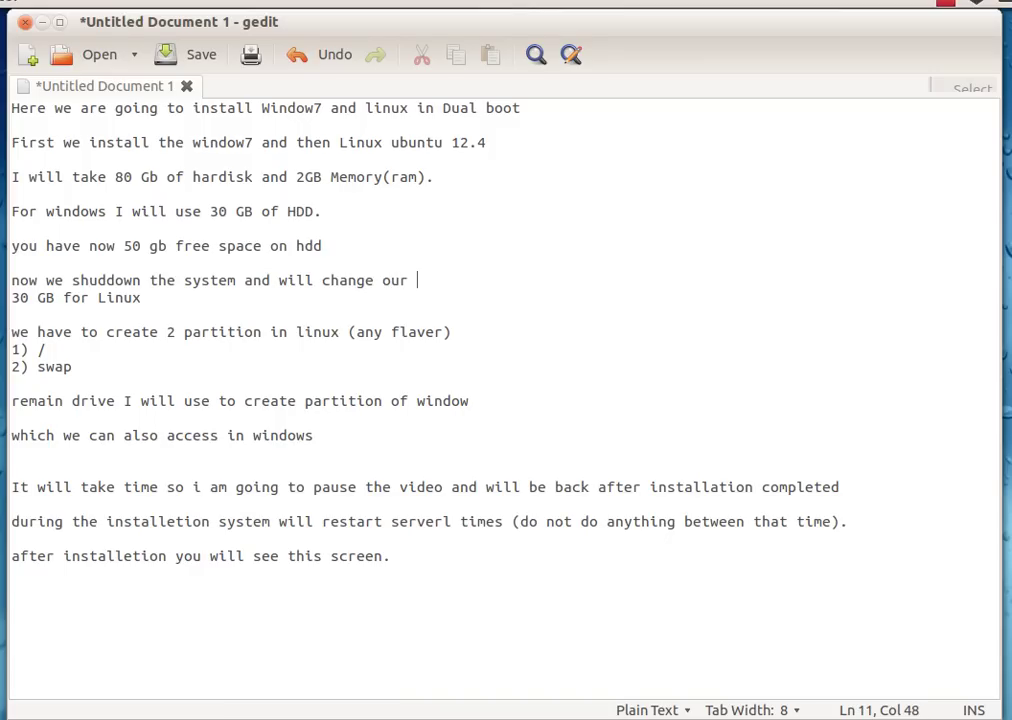
{"action": "type", "text": "iso in real "}
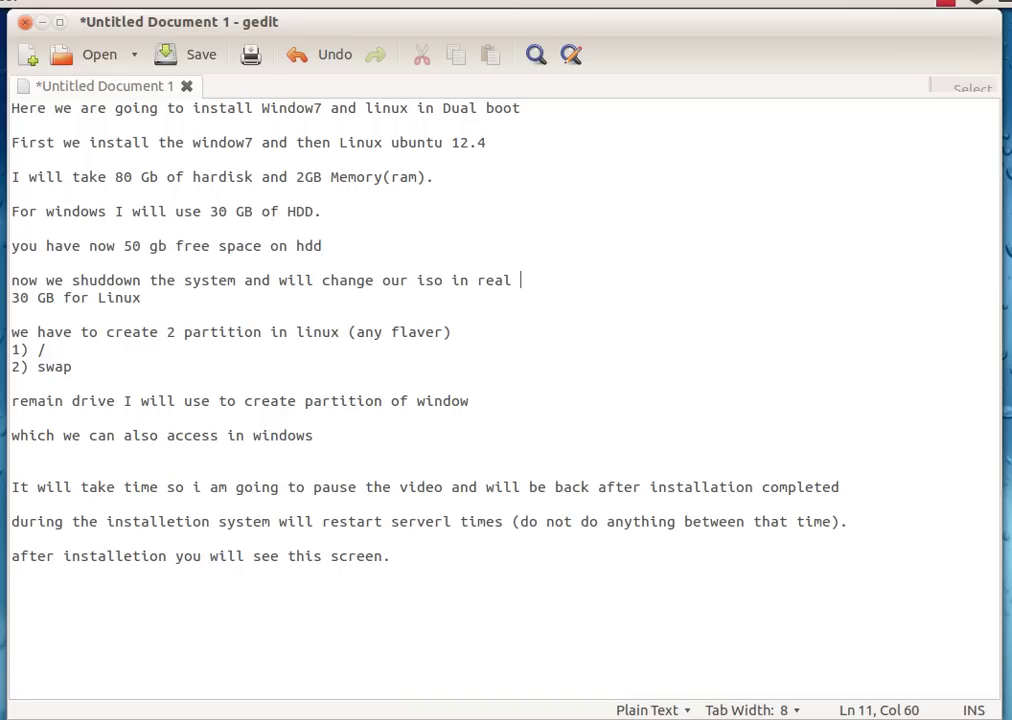
{"action": "type", "text": "system "}
{"action": "type", "text": "you ne"}
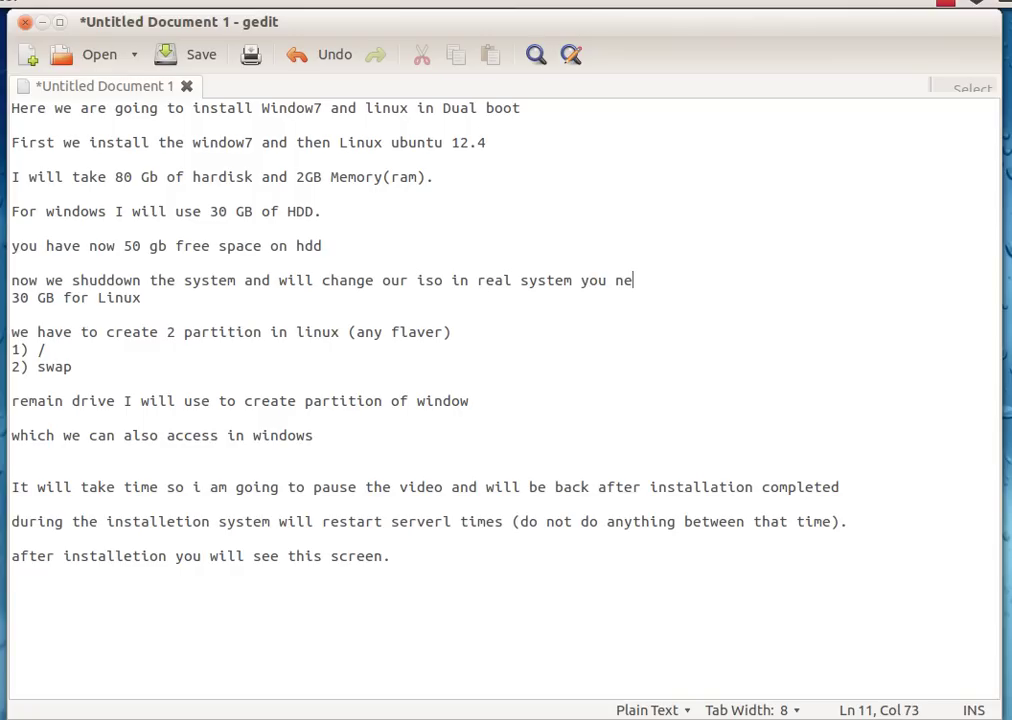
{"action": "type", "text": "ed to change "}
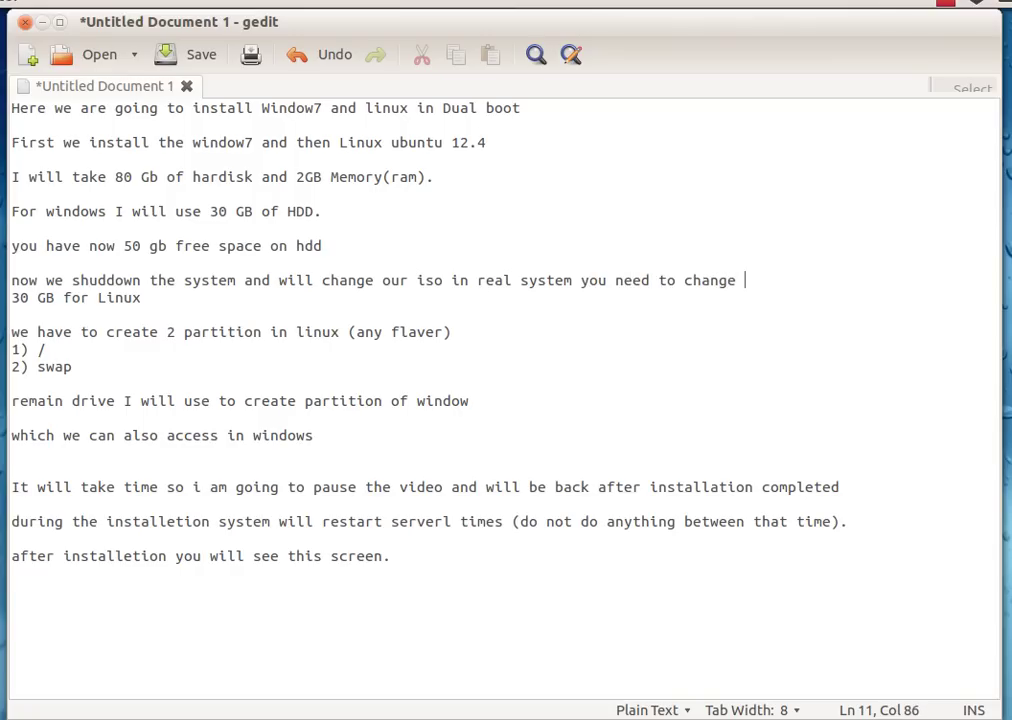
{"action": "type", "text": "C"}
{"action": "key", "text": "BackSpace"}
{"action": "type", "text": "DVD"}
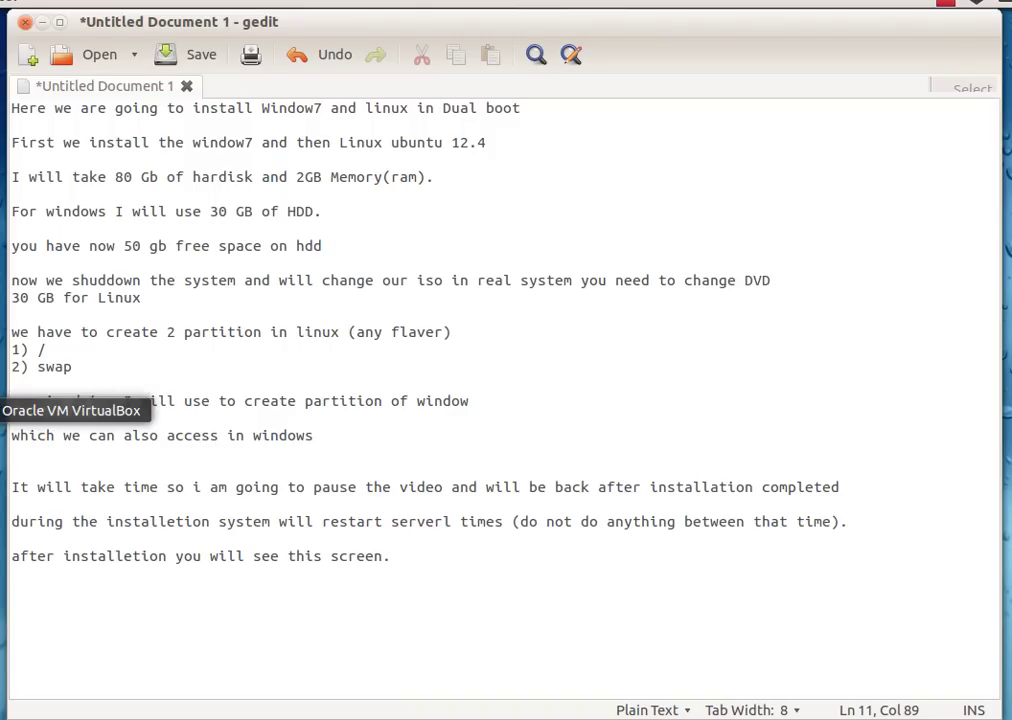
{"action": "left_click", "coordinate": [5, 410]}
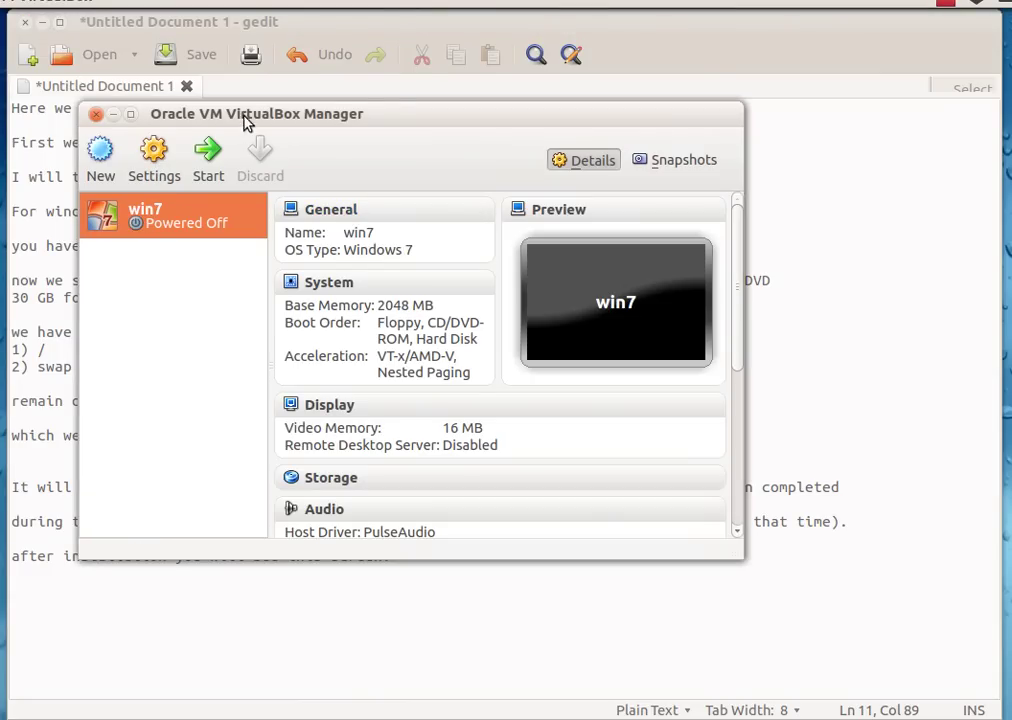
- Replace windows7.iso with ubuntu-12.04-desktop-amd64.iso in win7's Storage settings
{"action": "left_click_drag", "start_coordinate": [247, 121], "coordinate": [315, 97]}
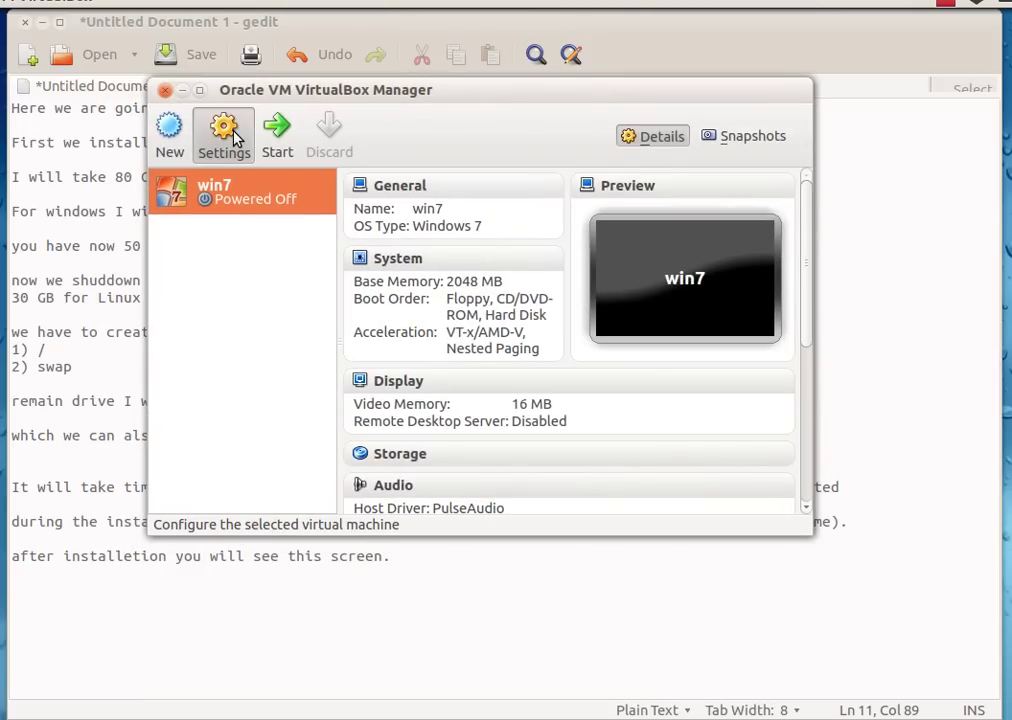
{"action": "left_click", "coordinate": [228, 140]}
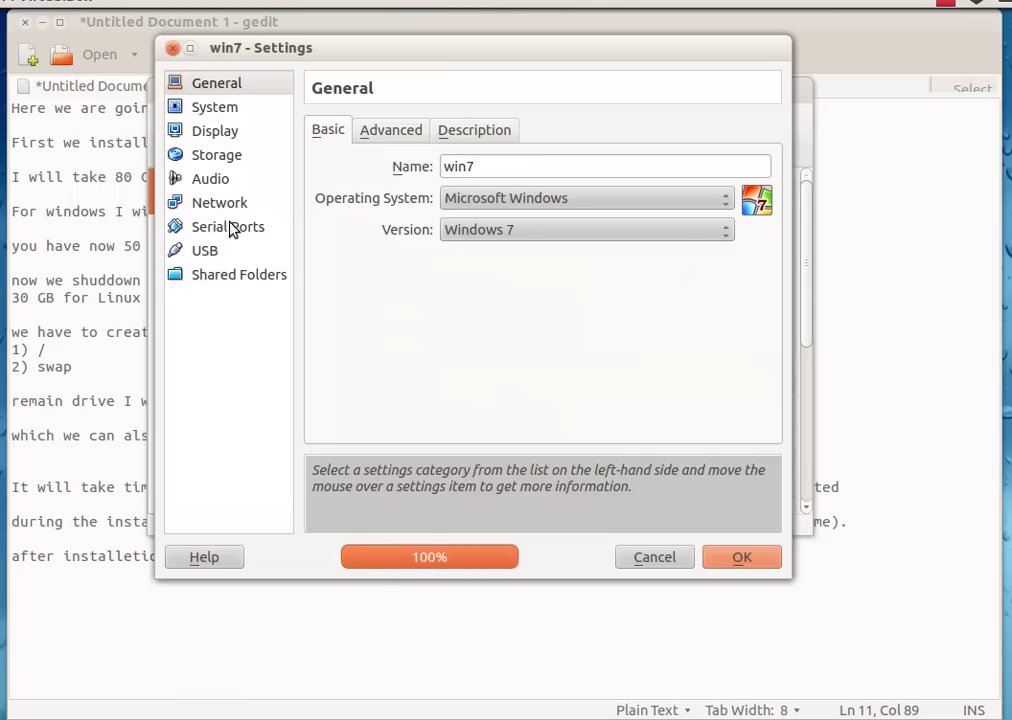
{"action": "left_click", "coordinate": [211, 160]}
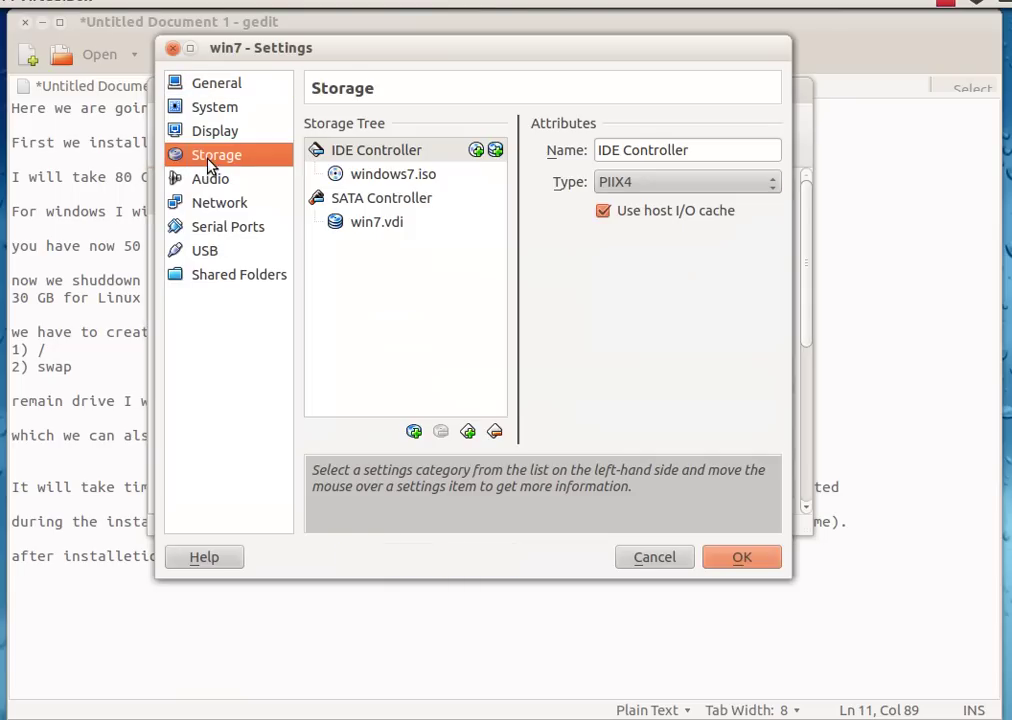
{"action": "left_click", "coordinate": [375, 178]}
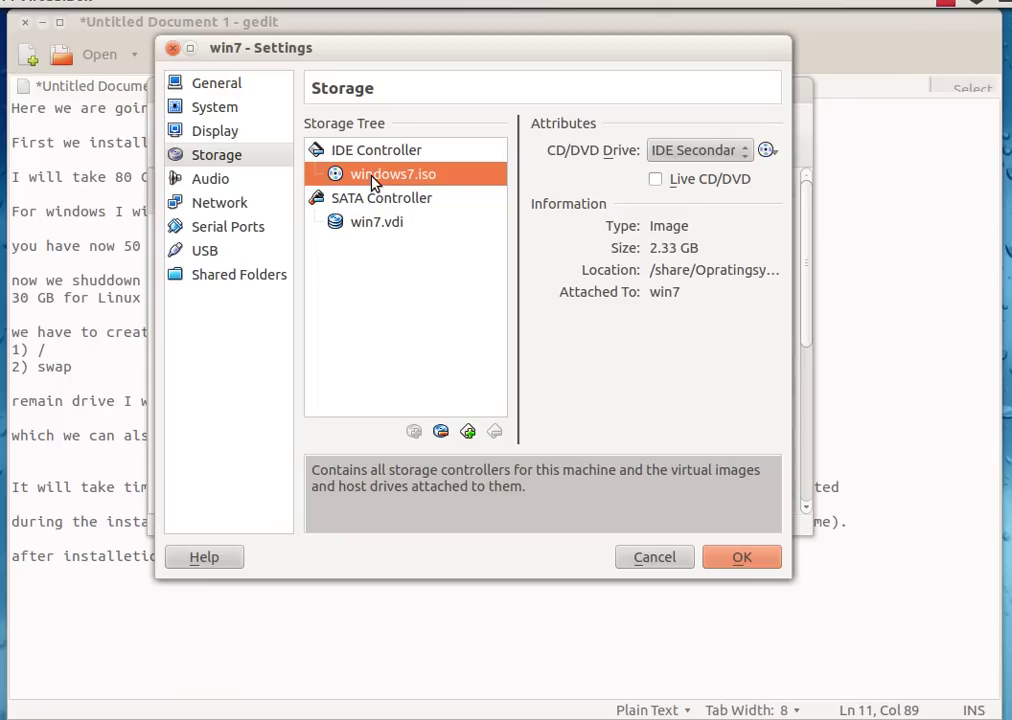
{"action": "left_click", "coordinate": [767, 151]}
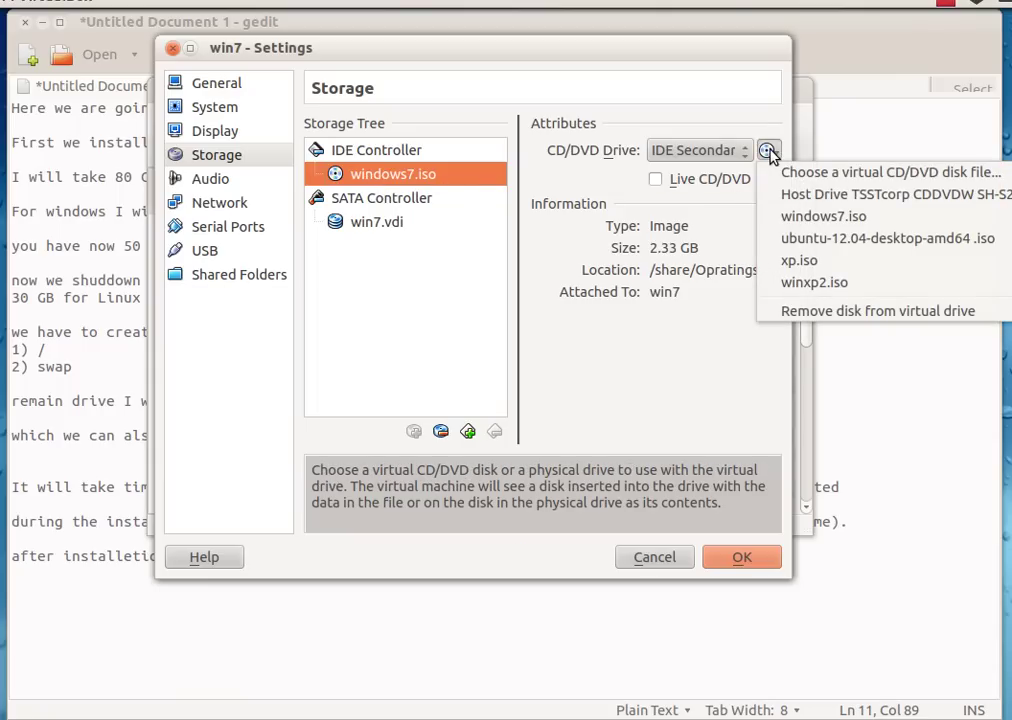
{"action": "left_click", "coordinate": [803, 241]}
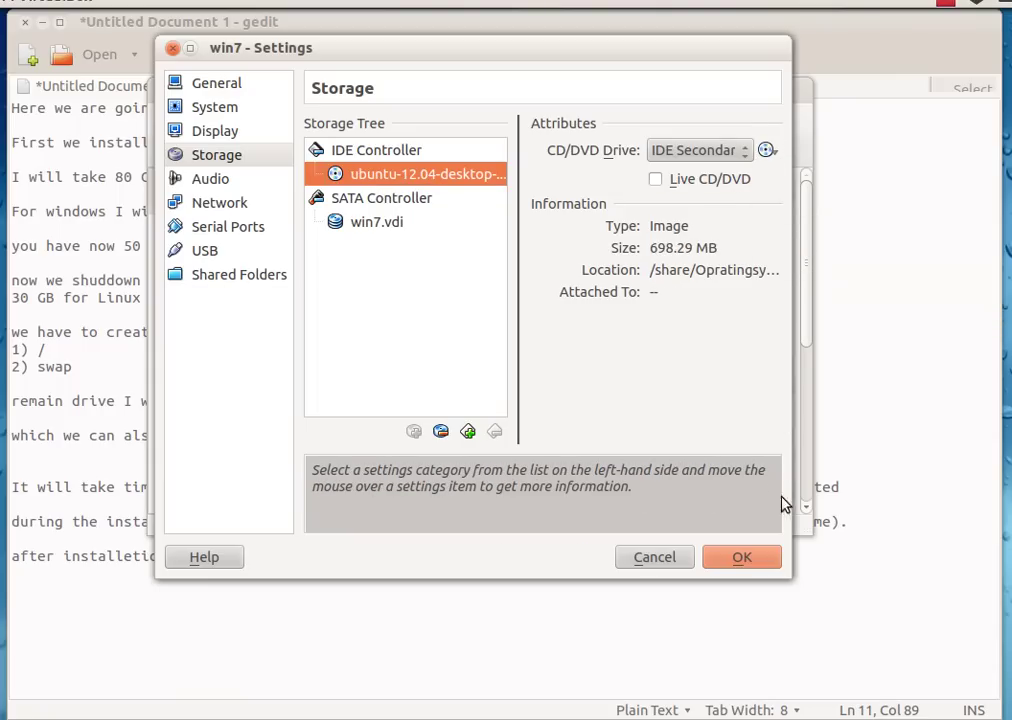
{"action": "left_click", "coordinate": [741, 558]}
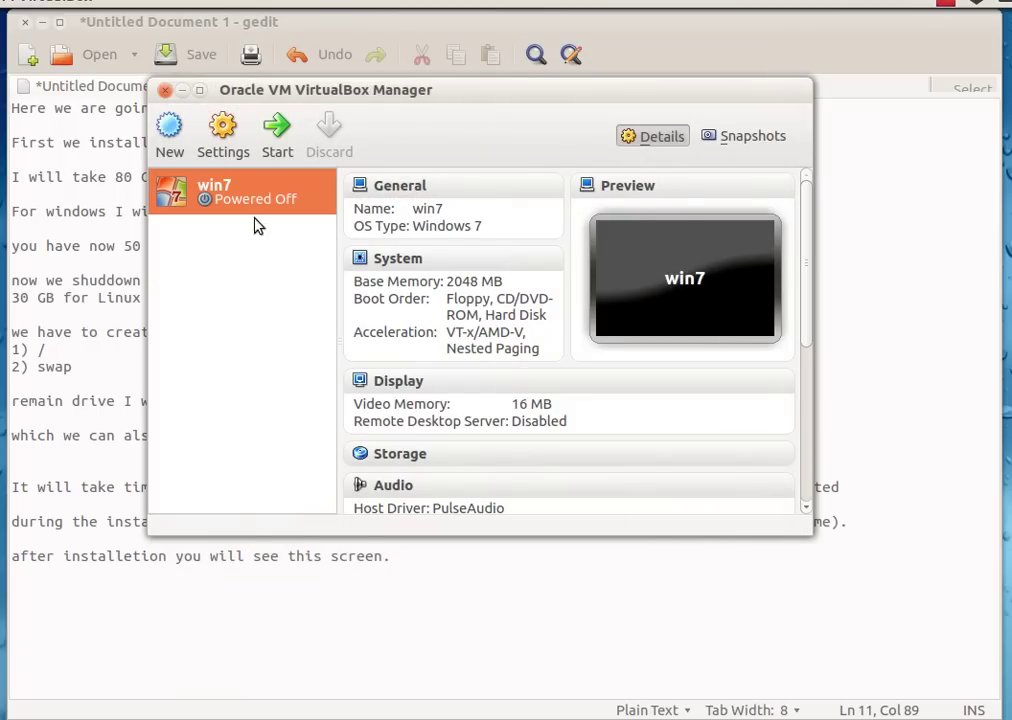
- Boot the win7 VM from the Ubuntu image and bring the gedit notes forward
{"action": "left_click", "coordinate": [274, 141]}
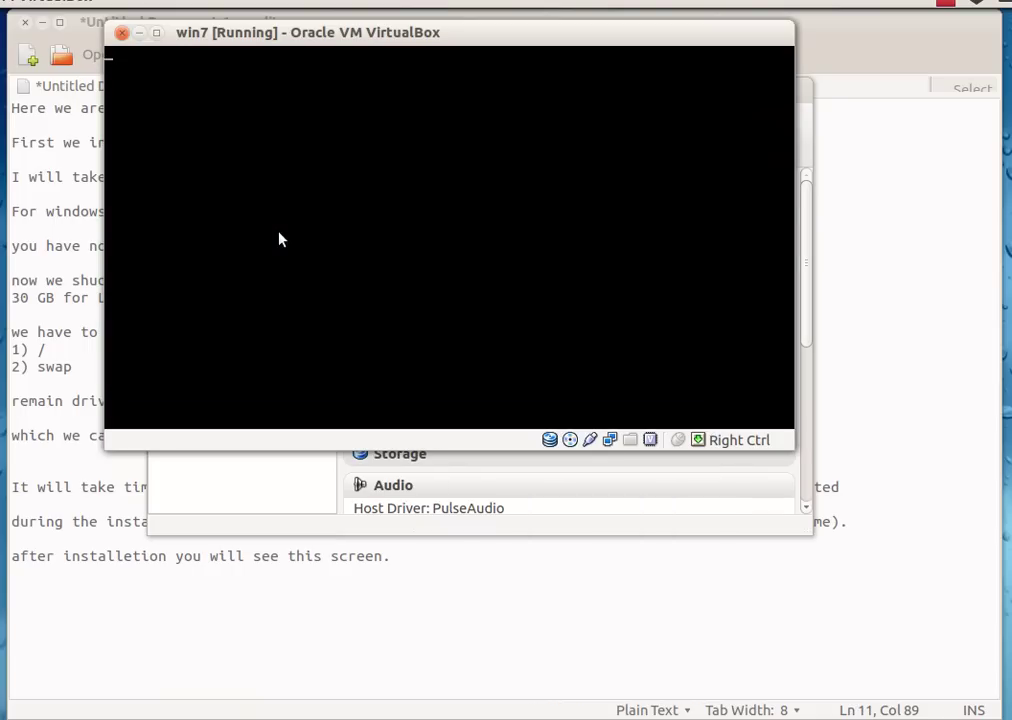
{"action": "left_click", "coordinate": [72, 316]}
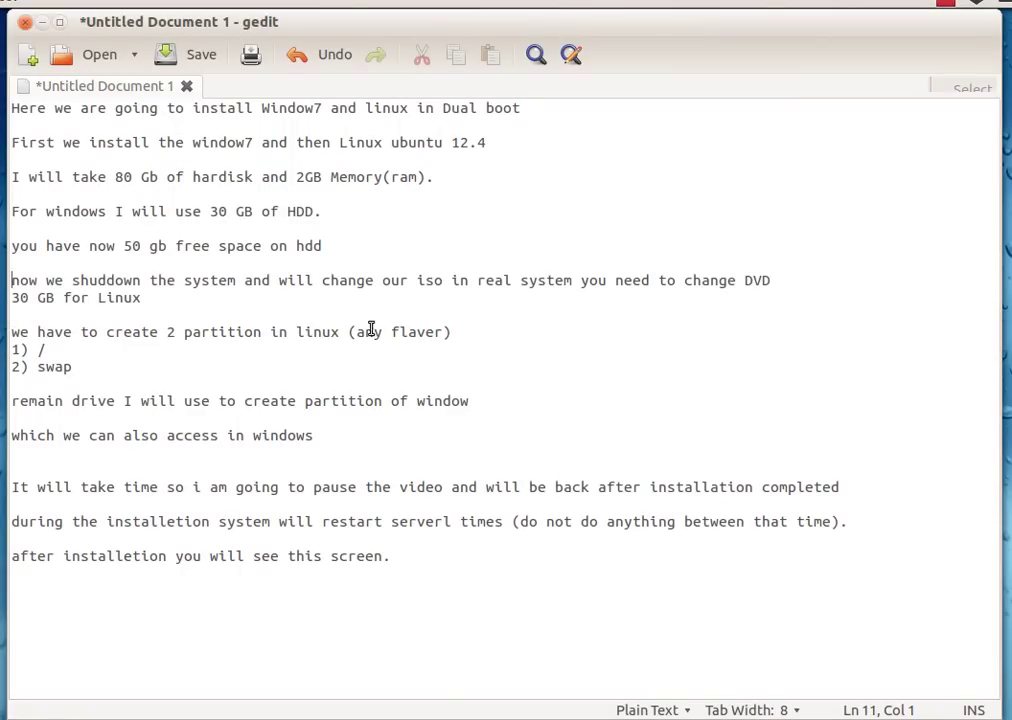
- Insert a blank line after the DVD note, then return to the running win7 VM
{"action": "left_click", "coordinate": [767, 281]}
{"action": "key", "text": "Return"}
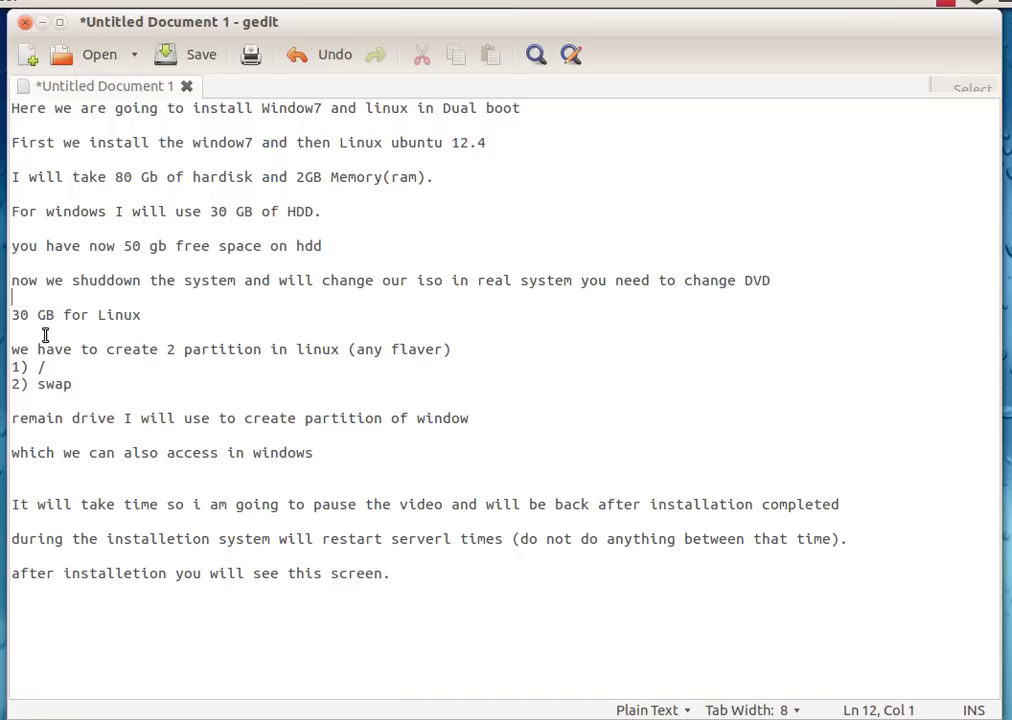
{"action": "left_click", "coordinate": [5, 408]}
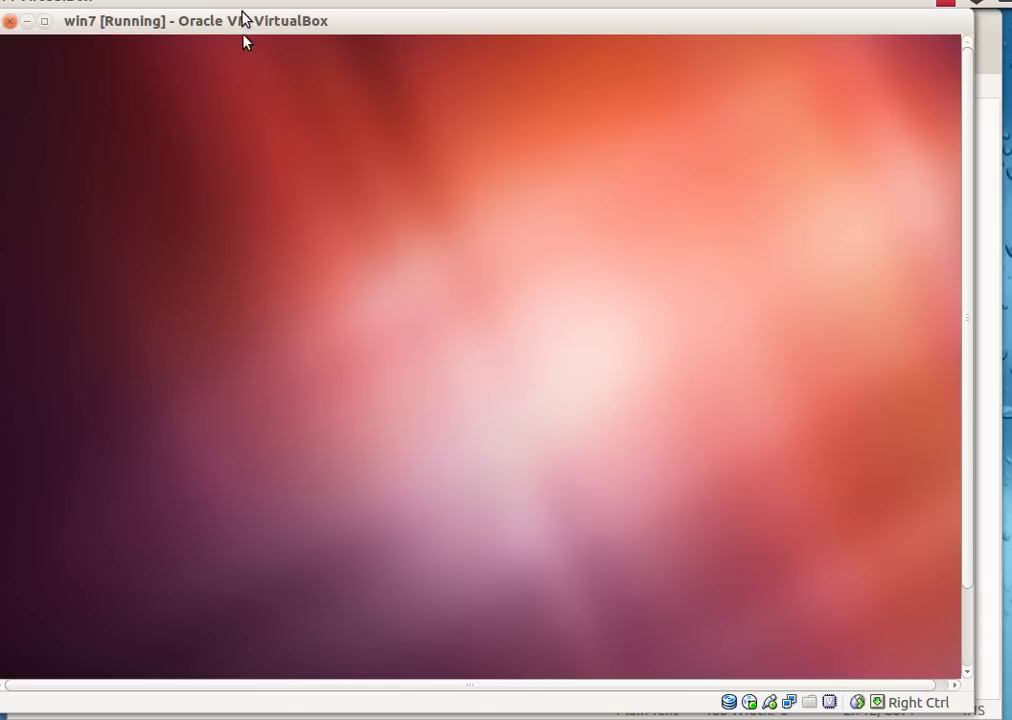
- Start installing Ubuntu, disconnect the guest network, and continue to Installation type
{"action": "left_click_drag", "start_coordinate": [242, 24], "coordinate": [271, 24]}
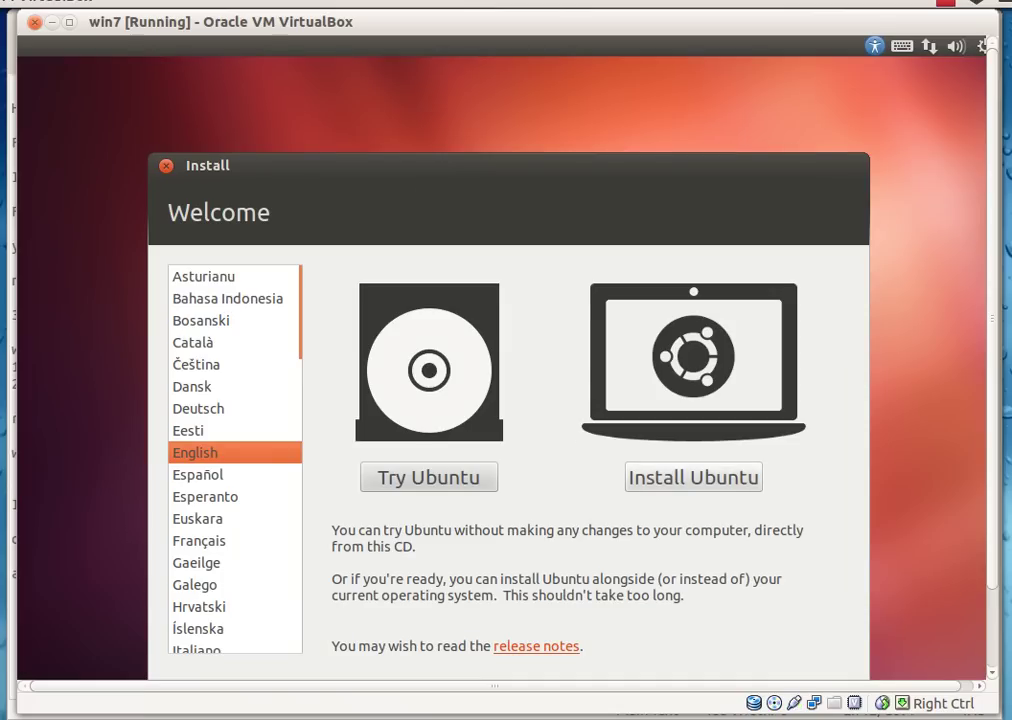
{"action": "left_click", "coordinate": [660, 476]}
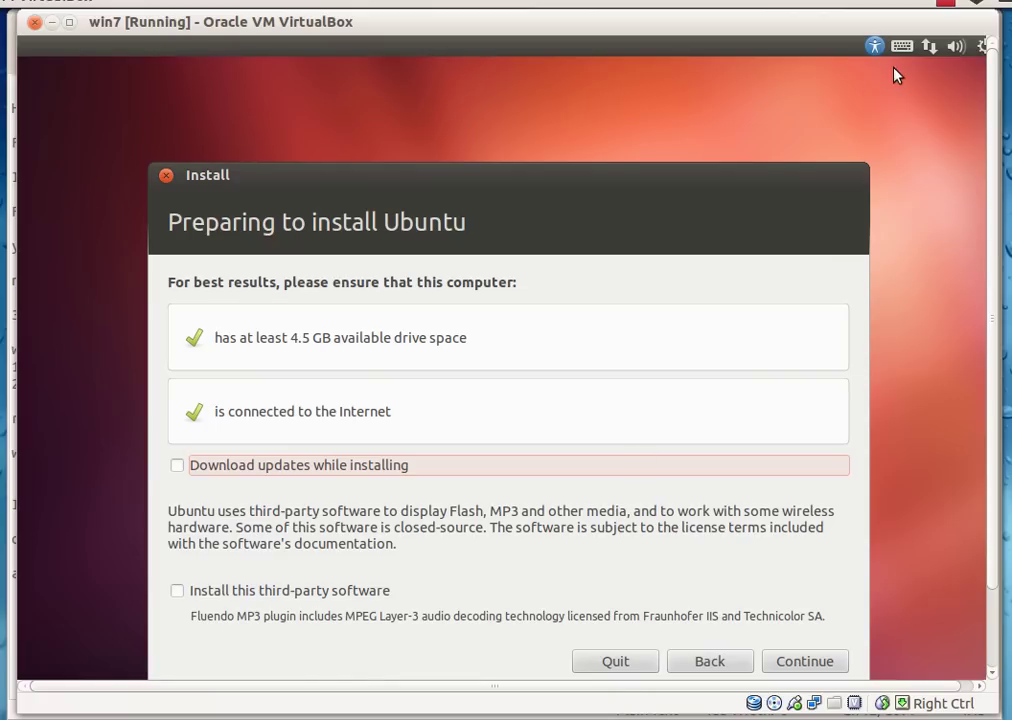
{"action": "left_click", "coordinate": [930, 48]}
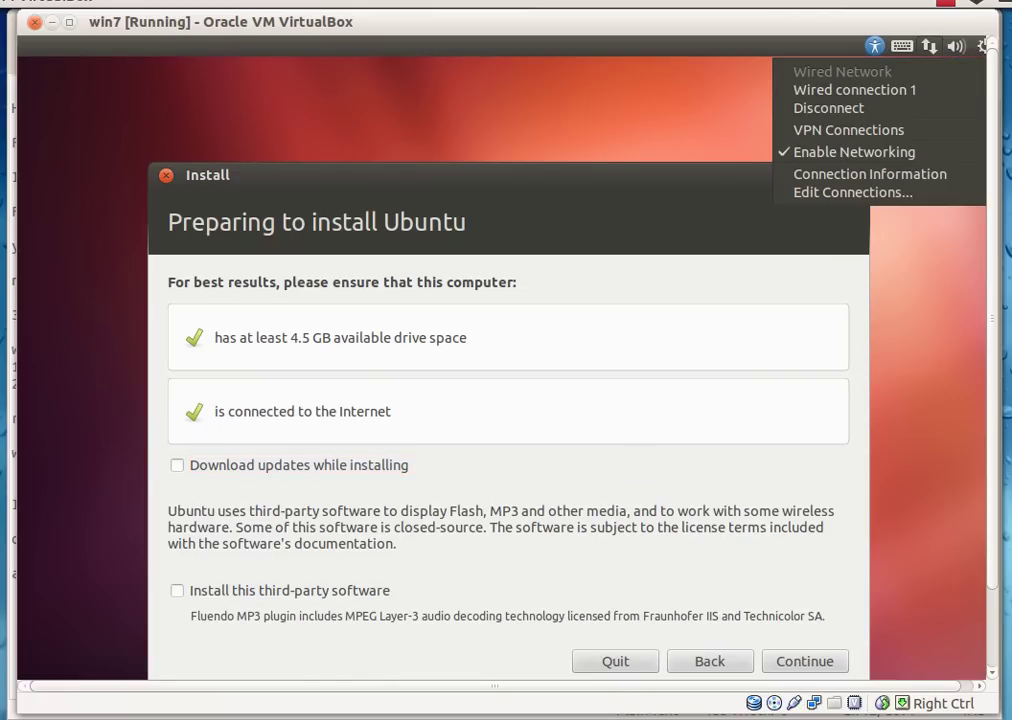
{"action": "left_click", "coordinate": [903, 110]}
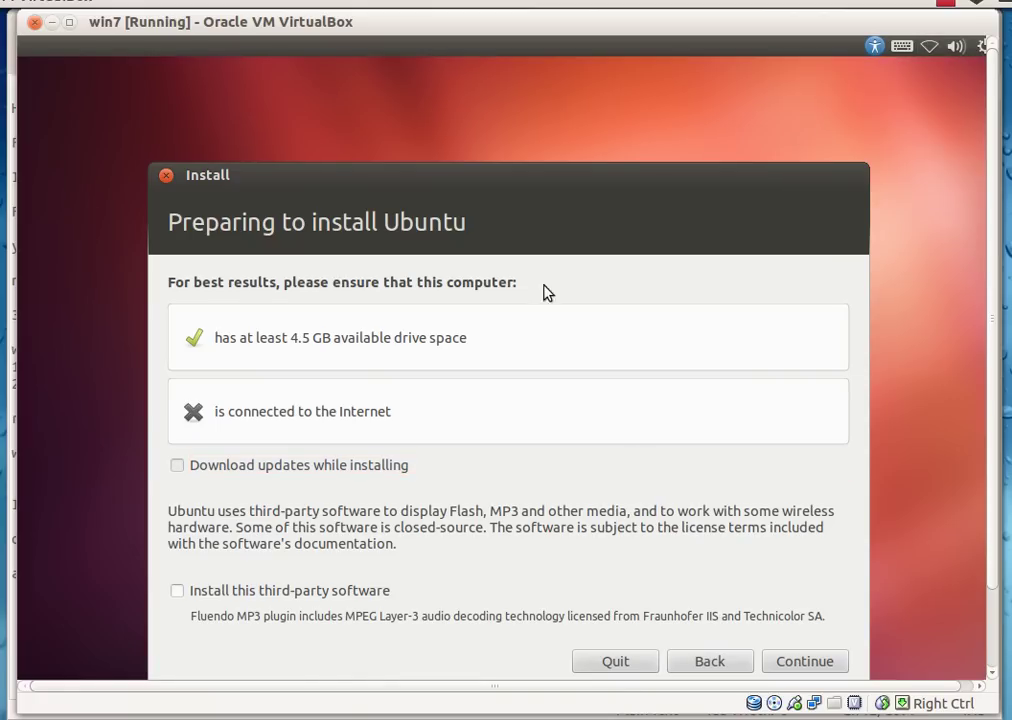
{"action": "left_click", "coordinate": [777, 657]}
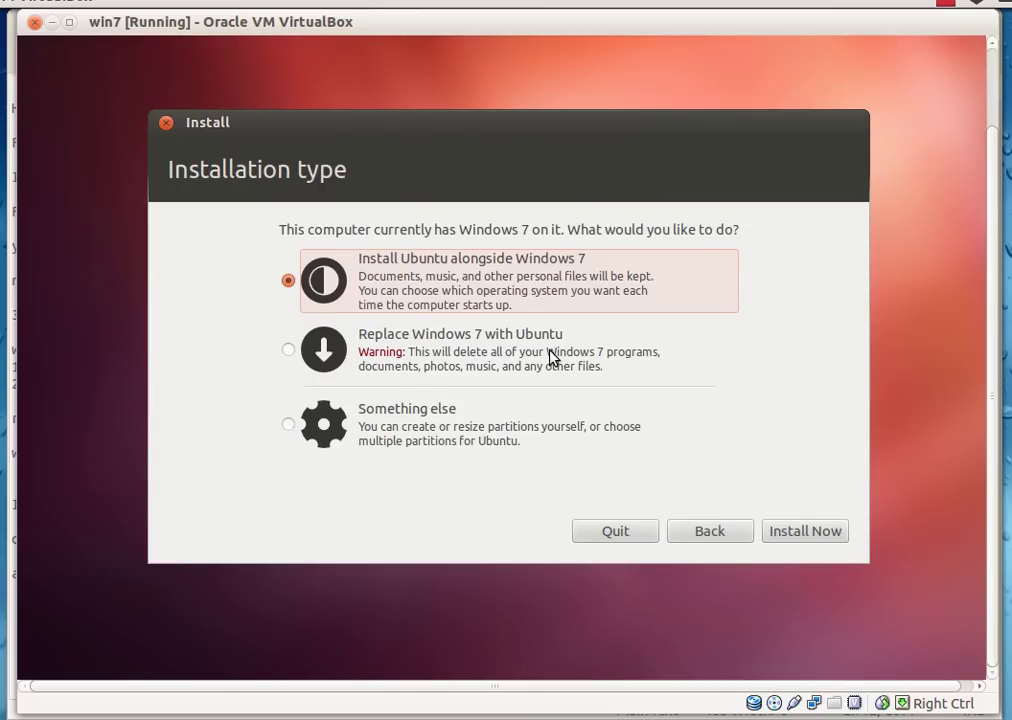
- Choose 'Something else' partitioning and select the 54442 MB free space
{"action": "left_click", "coordinate": [290, 425]}
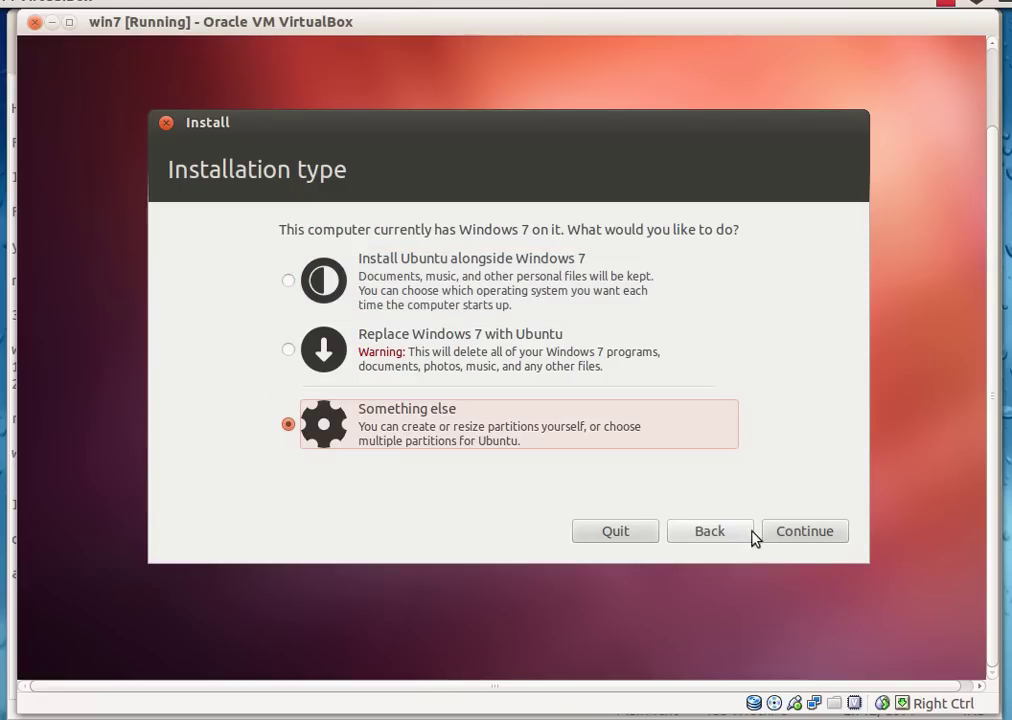
{"action": "left_click", "coordinate": [808, 538]}
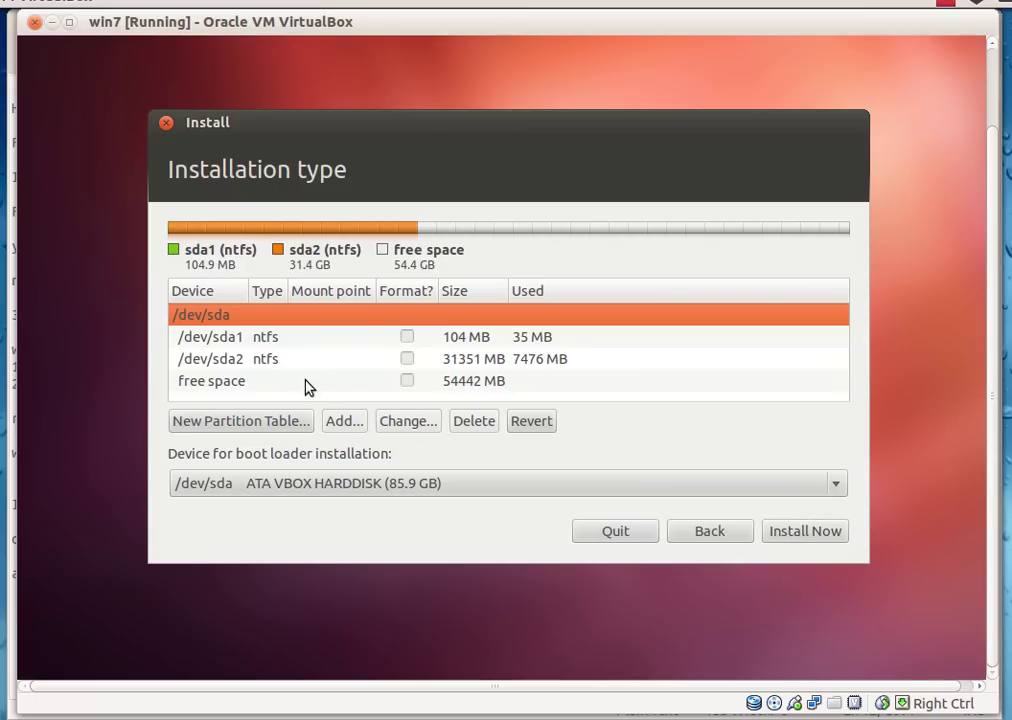
{"action": "left_click", "coordinate": [306, 378]}
- Add a 4096 MB logical partition used as swap area
{"action": "left_click", "coordinate": [335, 424]}
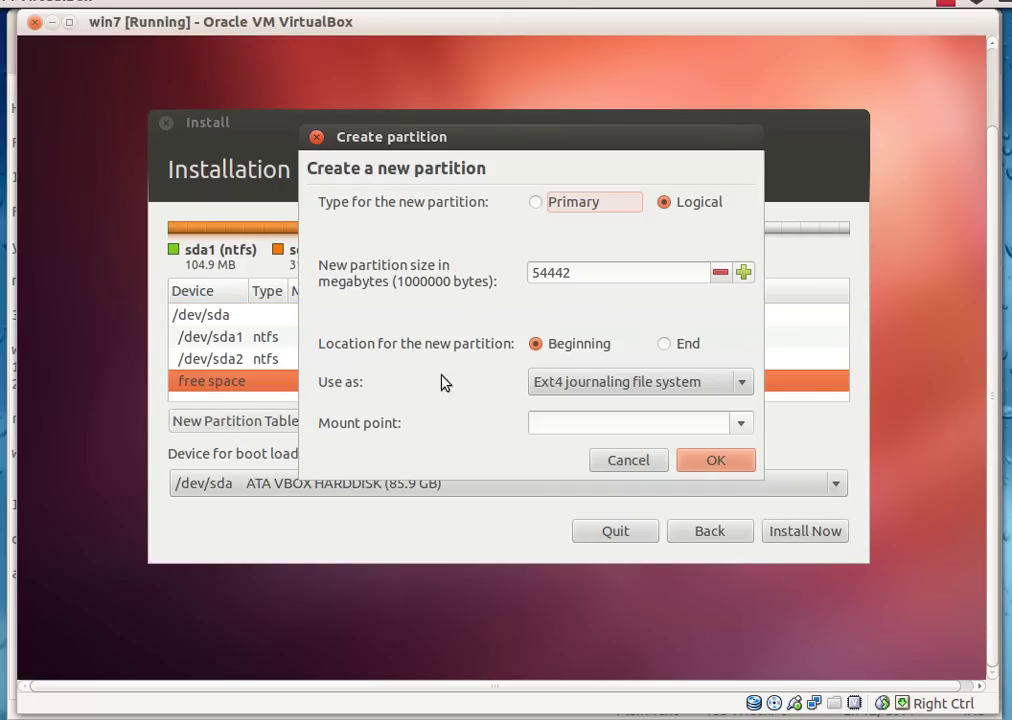
{"action": "left_click_drag", "start_coordinate": [597, 276], "coordinate": [513, 277]}
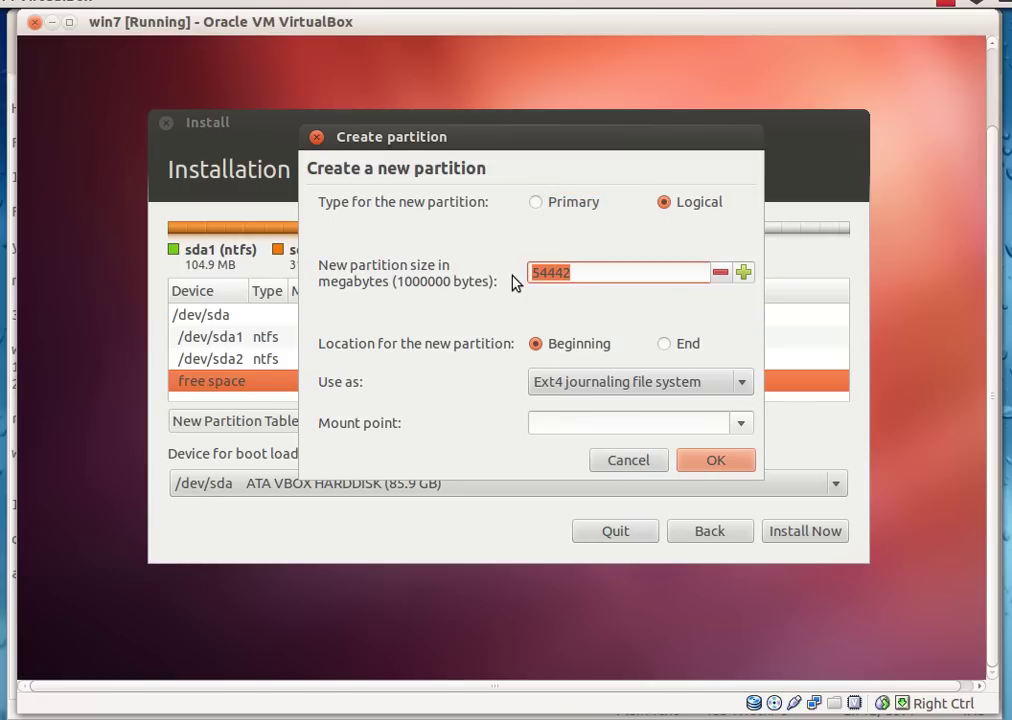
{"action": "type", "text": "2"}
{"action": "key", "text": "BackSpace"}
{"action": "key", "text": "BackSpace"}
{"action": "type", "text": "4096"}
{"action": "left_click", "coordinate": [592, 386]}
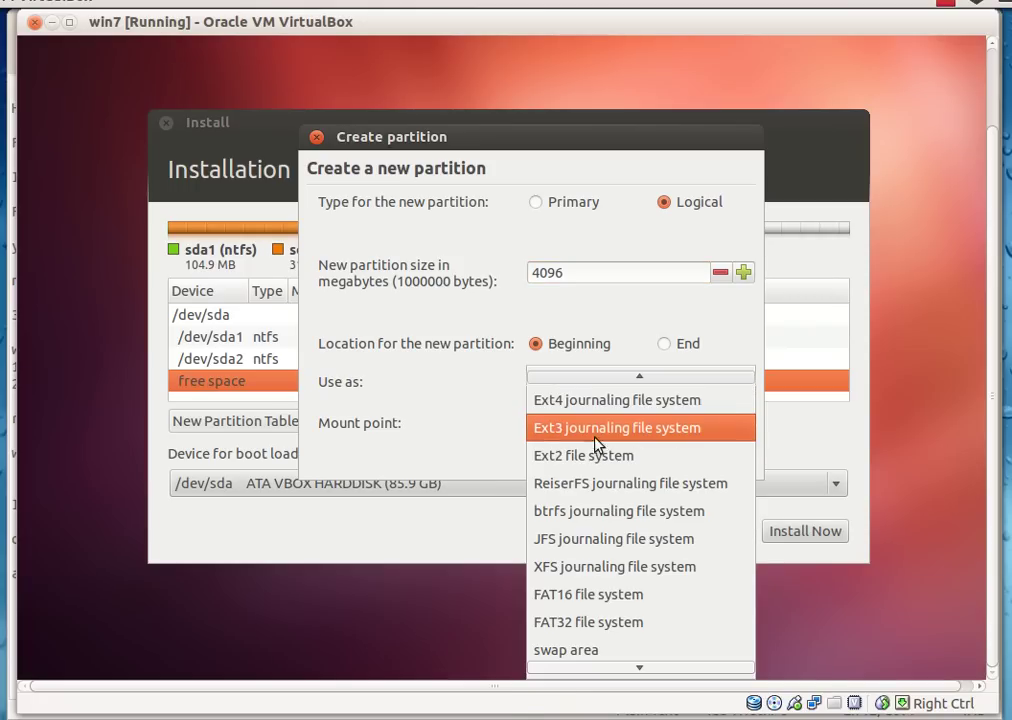
{"action": "left_click", "coordinate": [603, 655]}
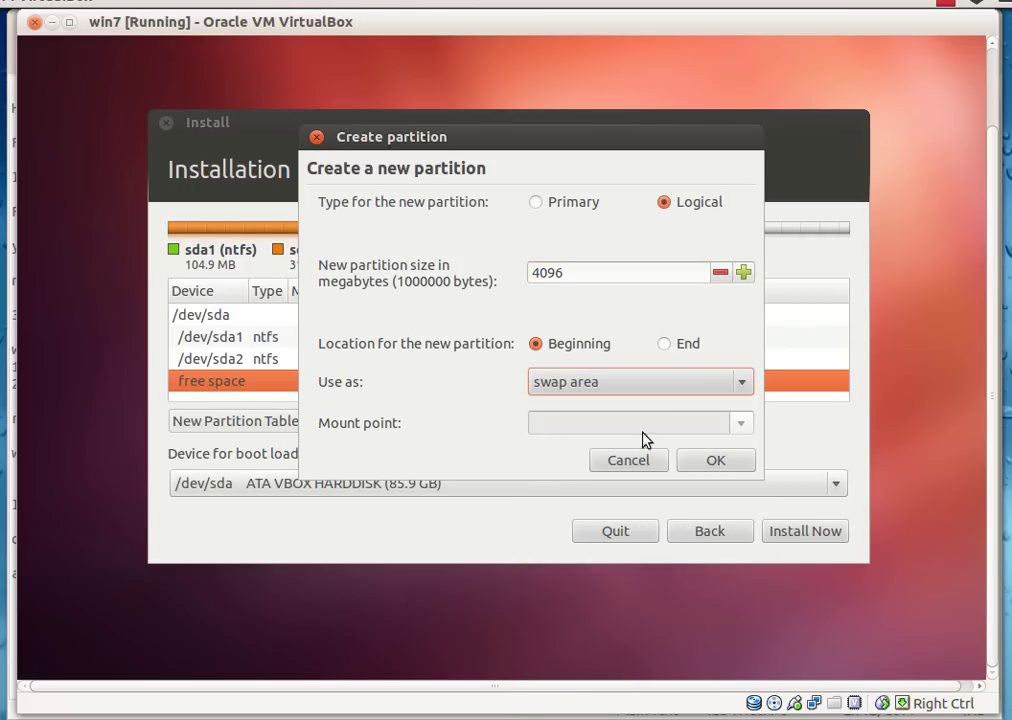
{"action": "left_click", "coordinate": [731, 462]}
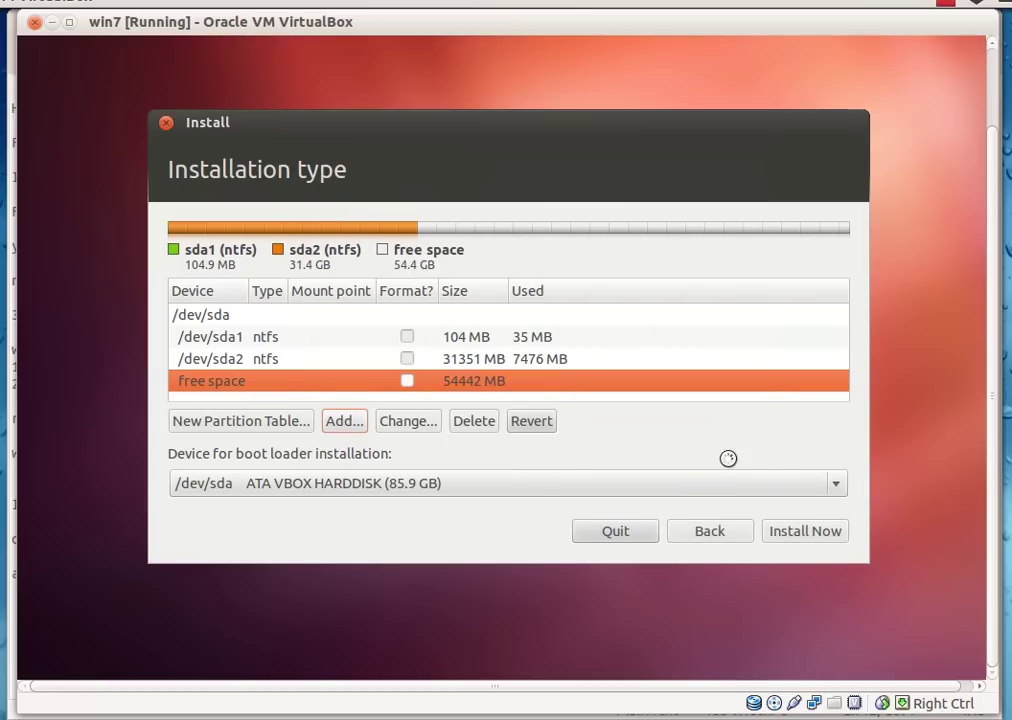
- Extend the notes' swap line to '2) swap 2*memory(ram)', then return to the installer
{"action": "left_click", "coordinate": [6, 452]}
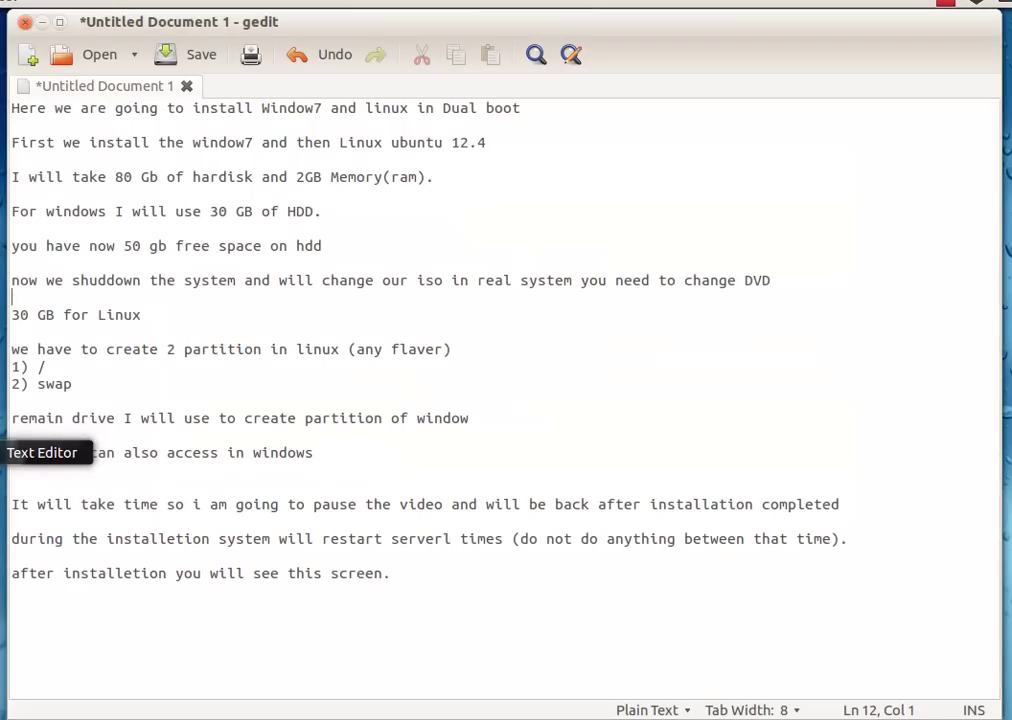
{"action": "left_click", "coordinate": [95, 385]}
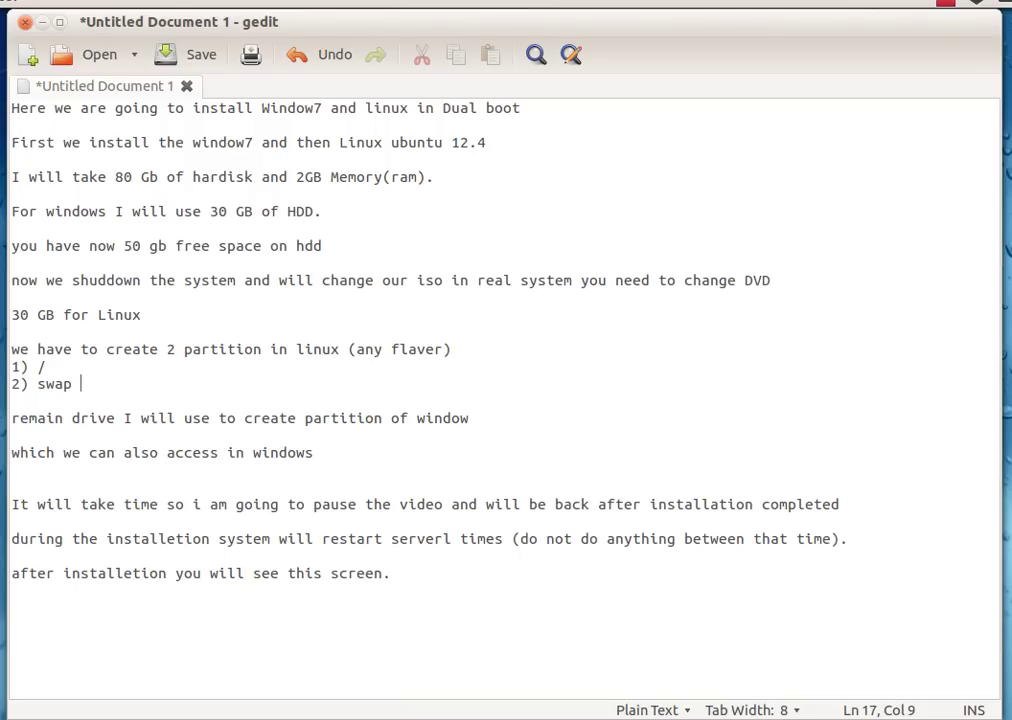
{"action": "type", "text": "2*"}
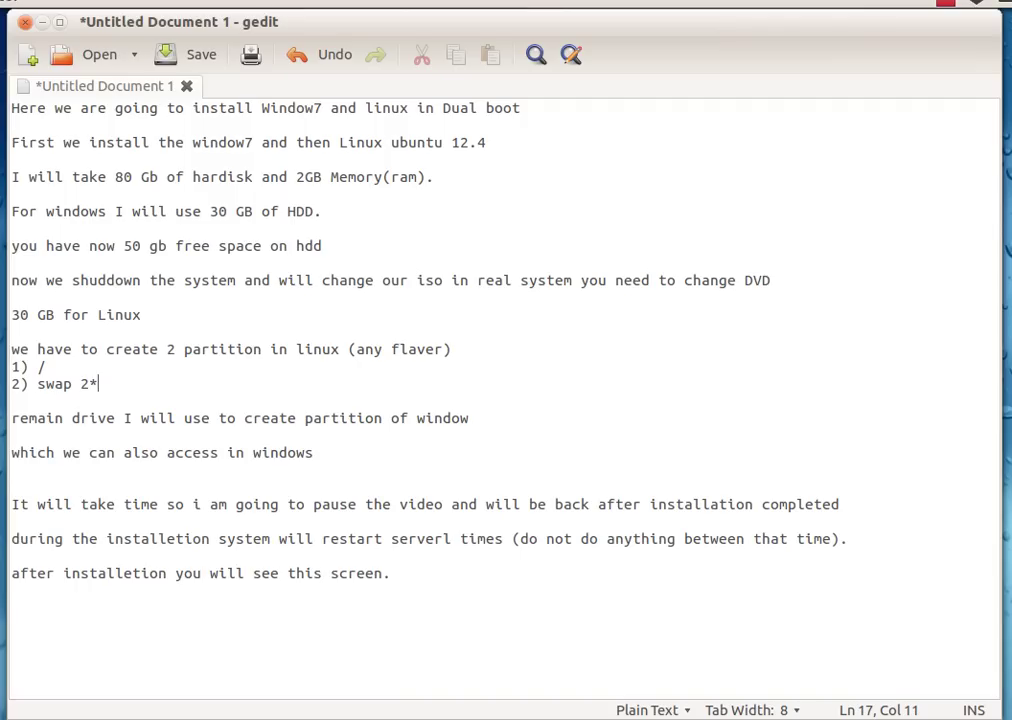
{"action": "type", "text": "memory(ram)"}
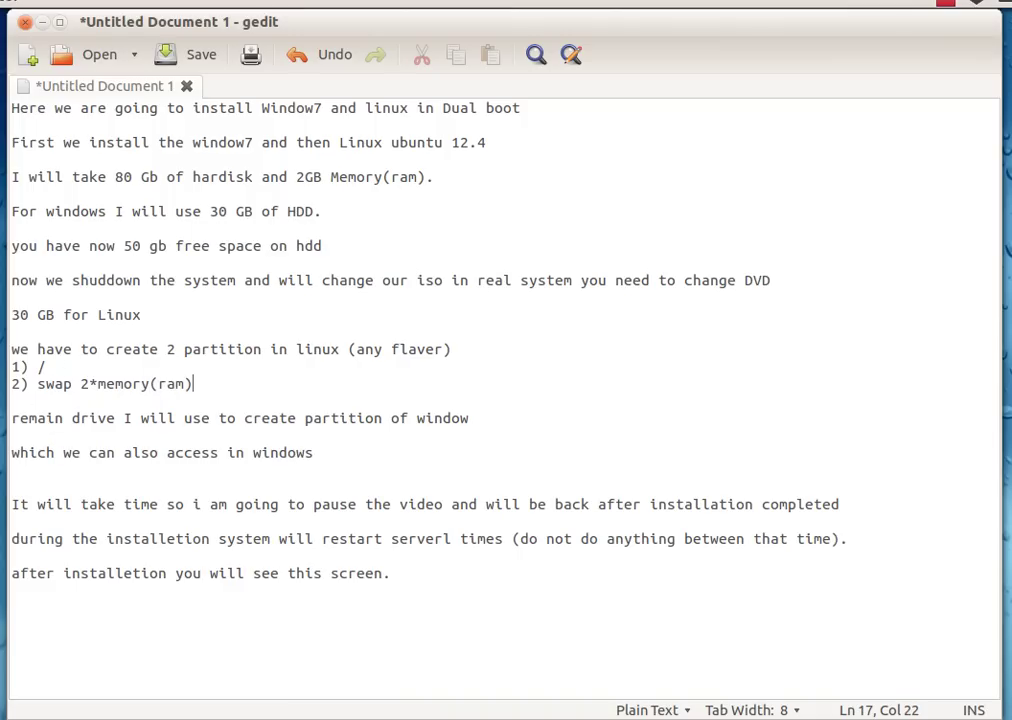
{"action": "left_click", "coordinate": [10, 409]}
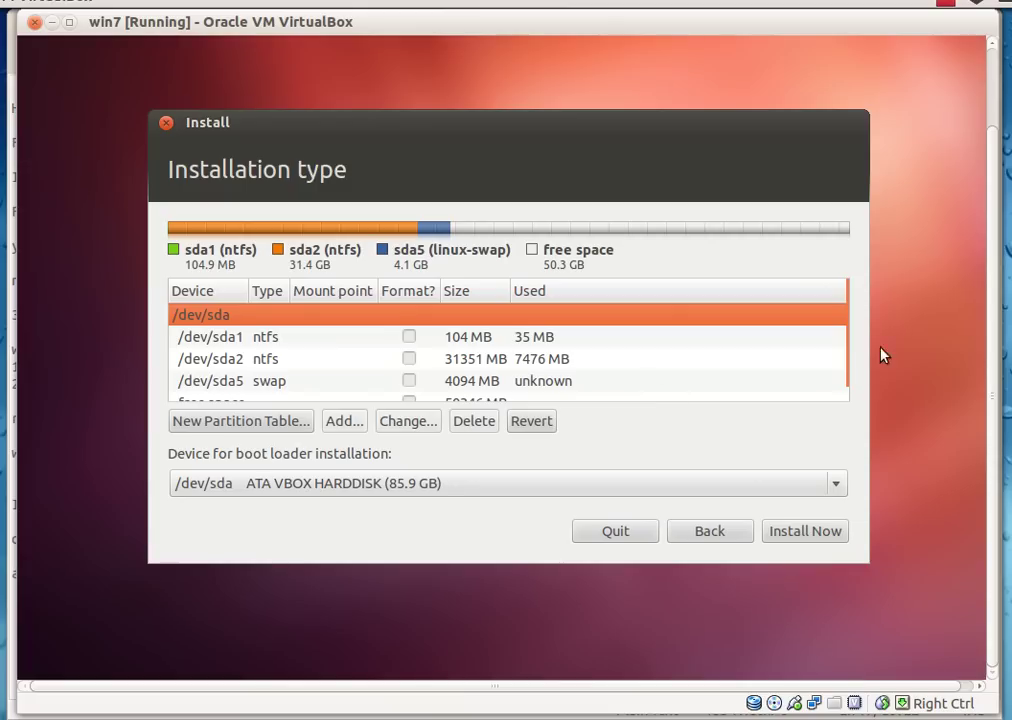
- Create a 28000 MB partition mounted at / in the remaining free space
{"action": "scroll", "coordinate": [848, 345], "scroll_direction": "down", "scroll_amount": 1}
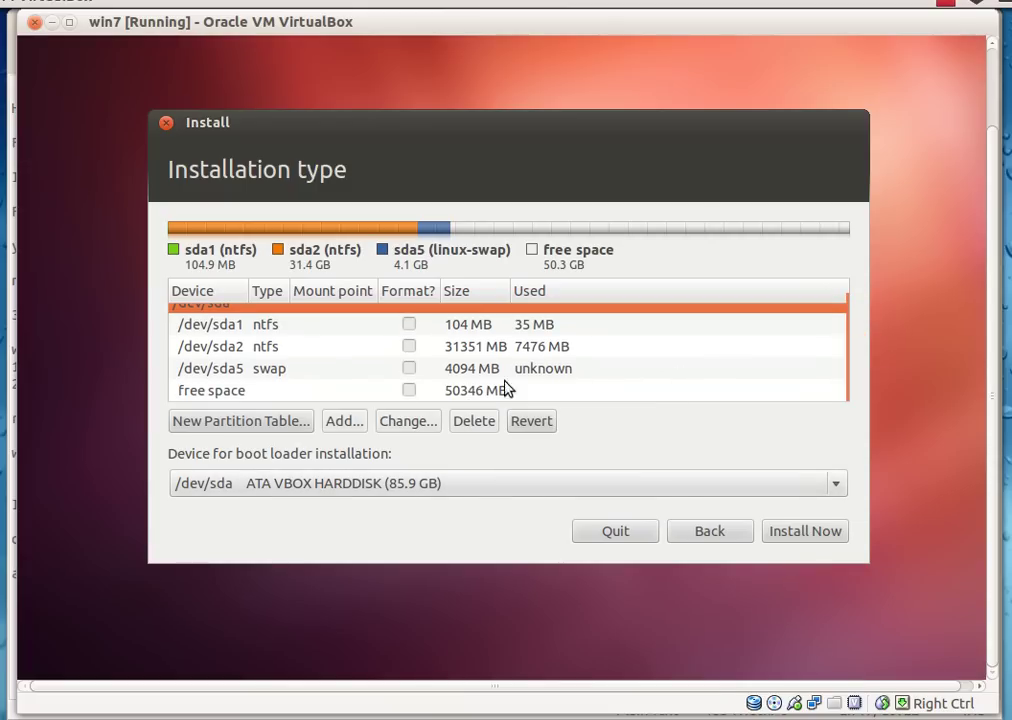
{"action": "left_click", "coordinate": [343, 394]}
{"action": "left_click", "coordinate": [344, 421]}
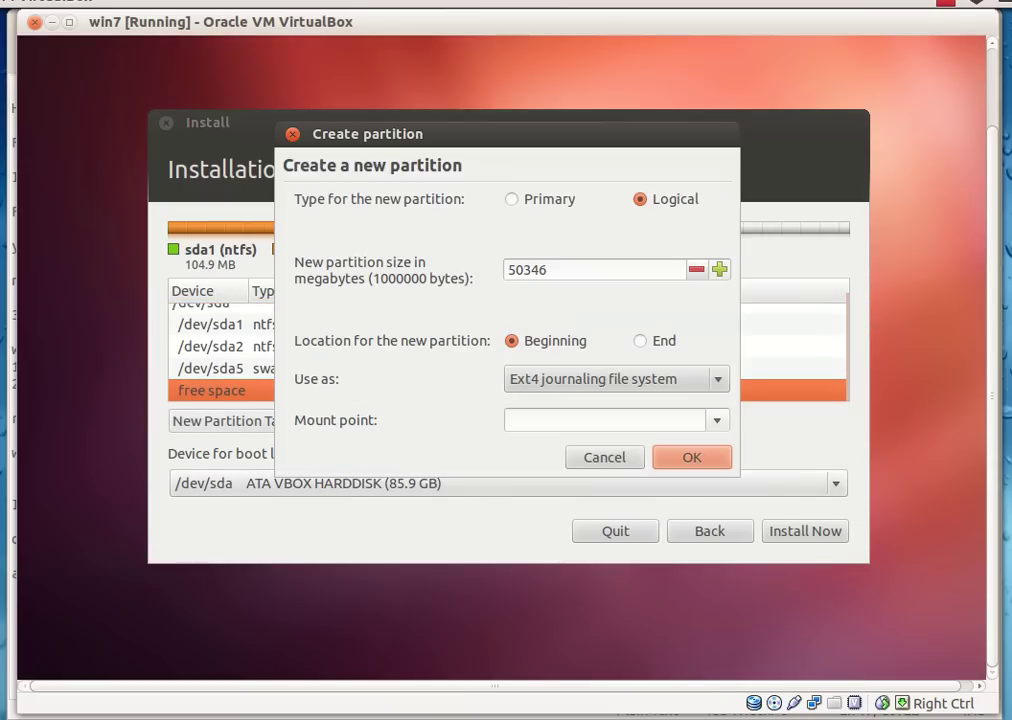
{"action": "left_click", "coordinate": [558, 269]}
{"action": "left_click_drag", "start_coordinate": [558, 269], "coordinate": [481, 275]}
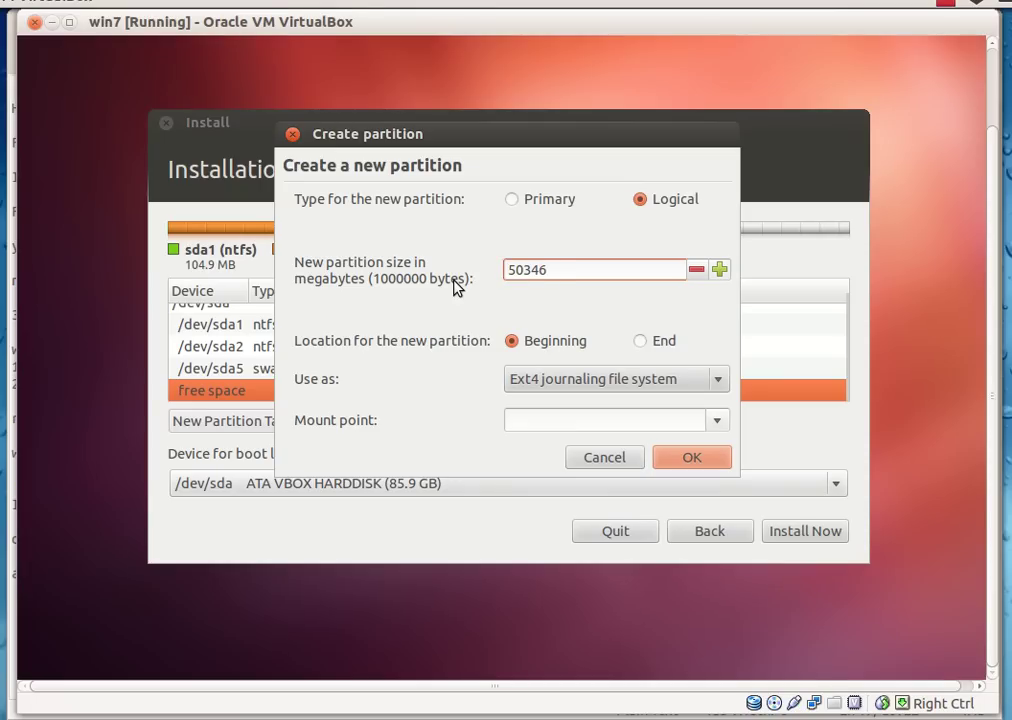
{"action": "type", "text": "2"}
{"action": "key", "text": "BackSpace"}
{"action": "key", "text": "BackSpace"}
{"action": "key", "text": "BackSpace"}
{"action": "key", "text": "BackSpace"}
{"action": "key", "text": "BackSpace"}
{"action": "key", "text": "BackSpace"}
{"action": "type", "text": "28000"}
{"action": "left_click", "coordinate": [714, 422]}
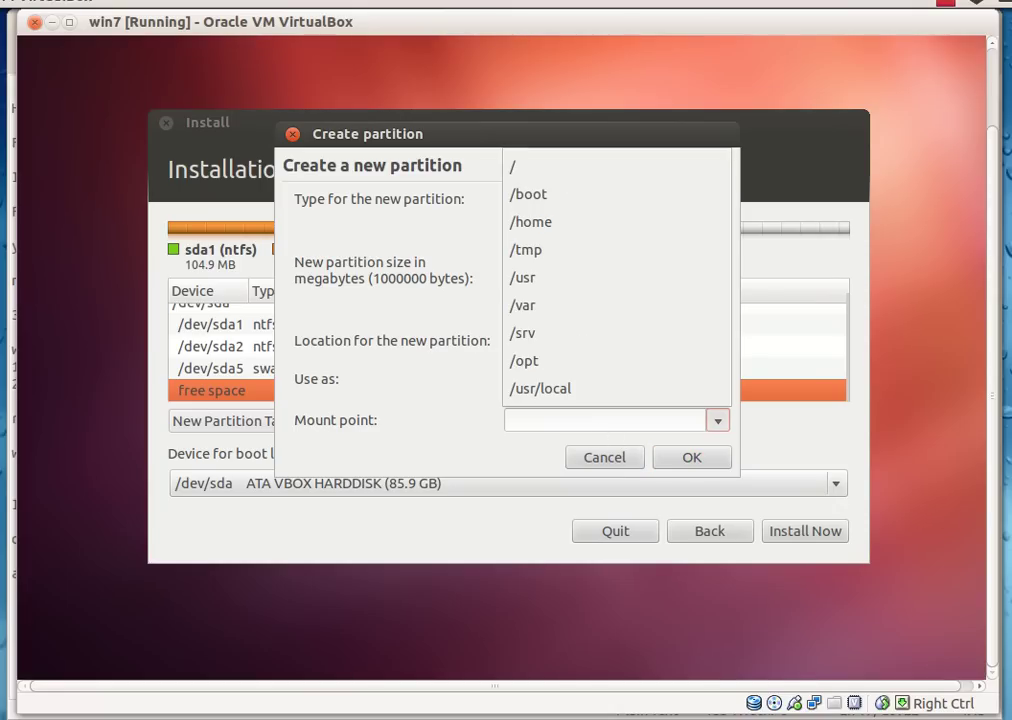
{"action": "left_click", "coordinate": [590, 168]}
{"action": "left_click", "coordinate": [692, 457]}
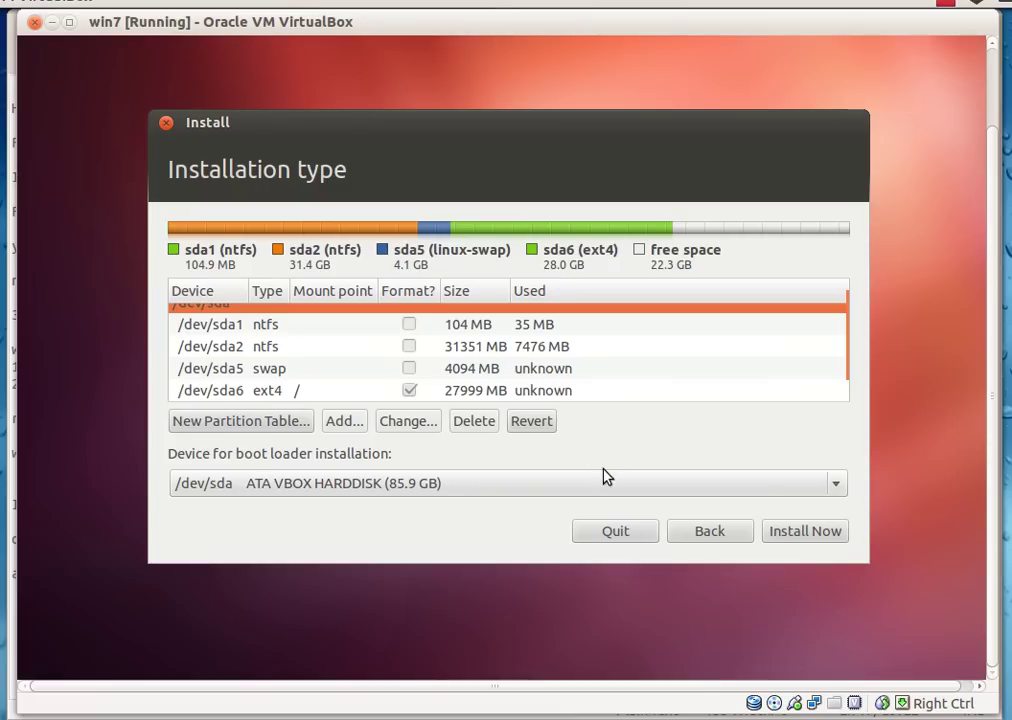
- Start the install, choose Kolkata as the location, and keep the English (US) keyboard layout
{"action": "left_click", "coordinate": [786, 533]}
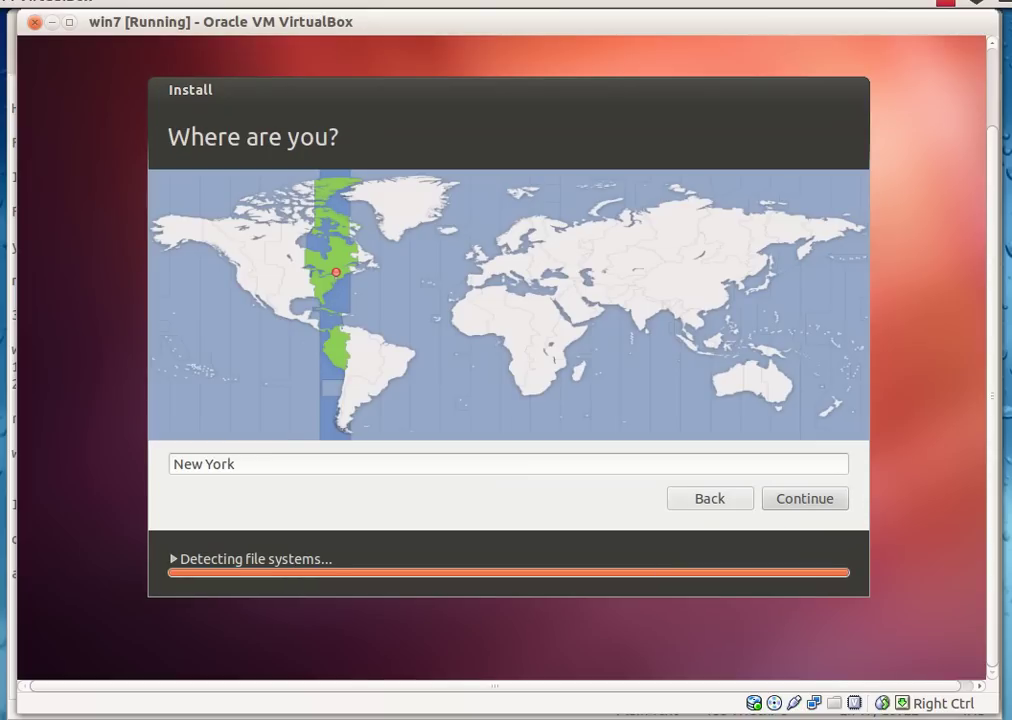
{"action": "left_click", "coordinate": [652, 296]}
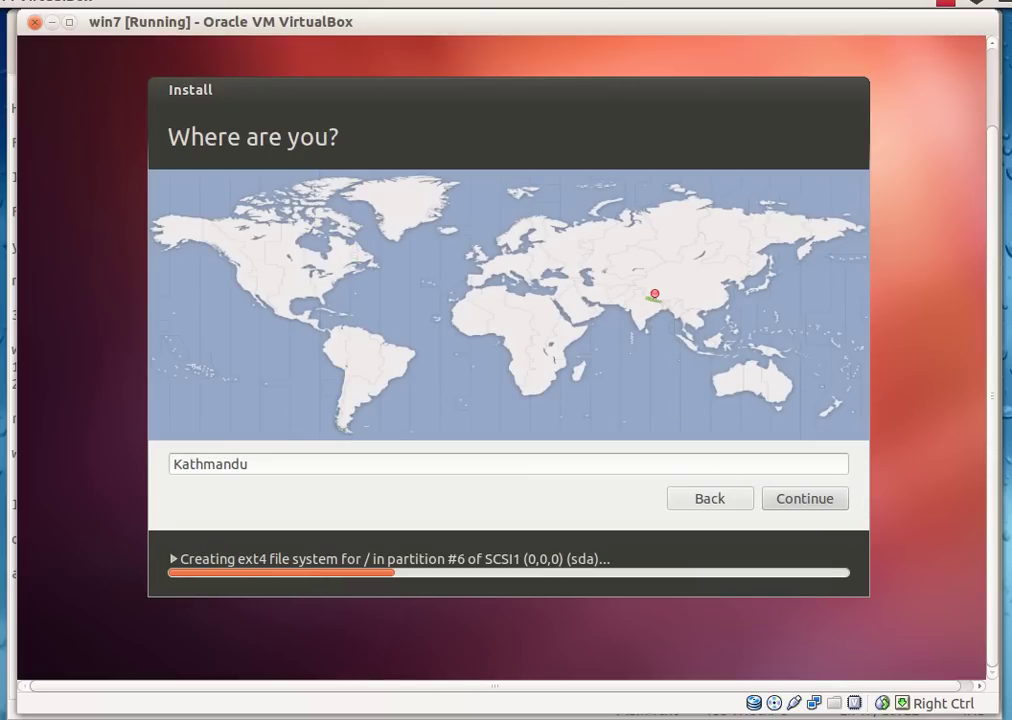
{"action": "left_click", "coordinate": [640, 314]}
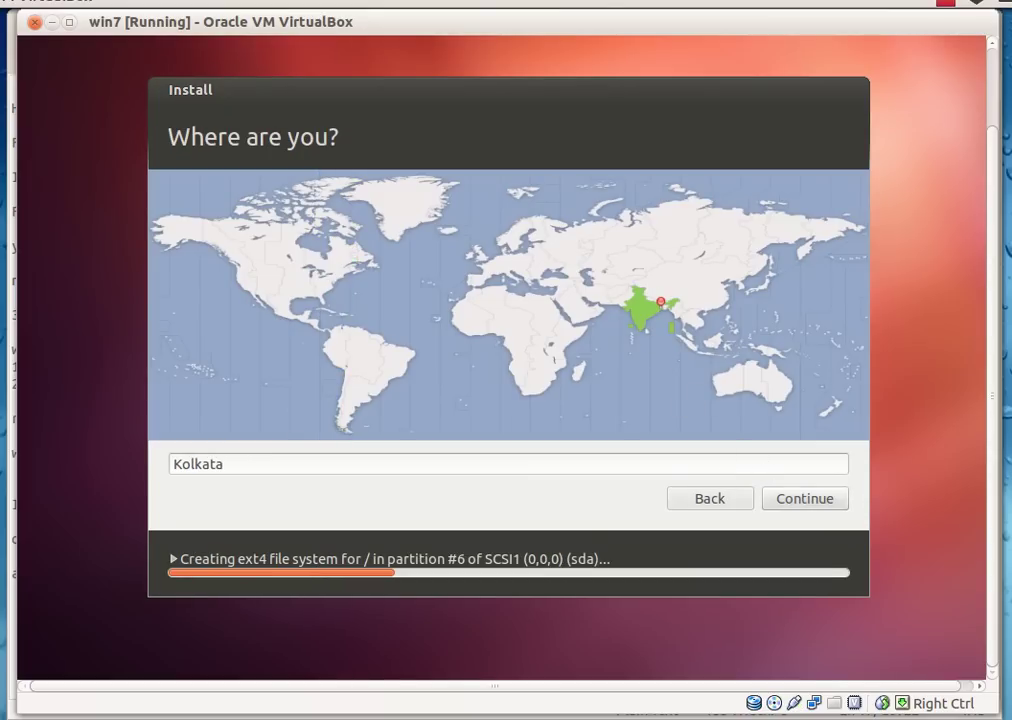
{"action": "left_click", "coordinate": [787, 490]}
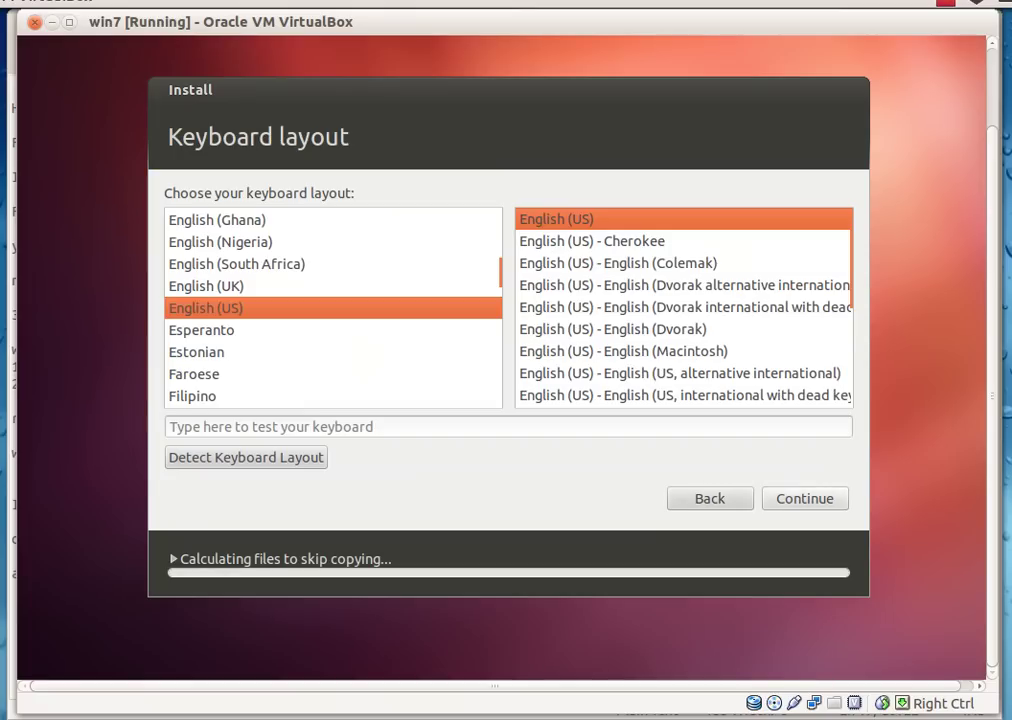
{"action": "left_click", "coordinate": [792, 497]}
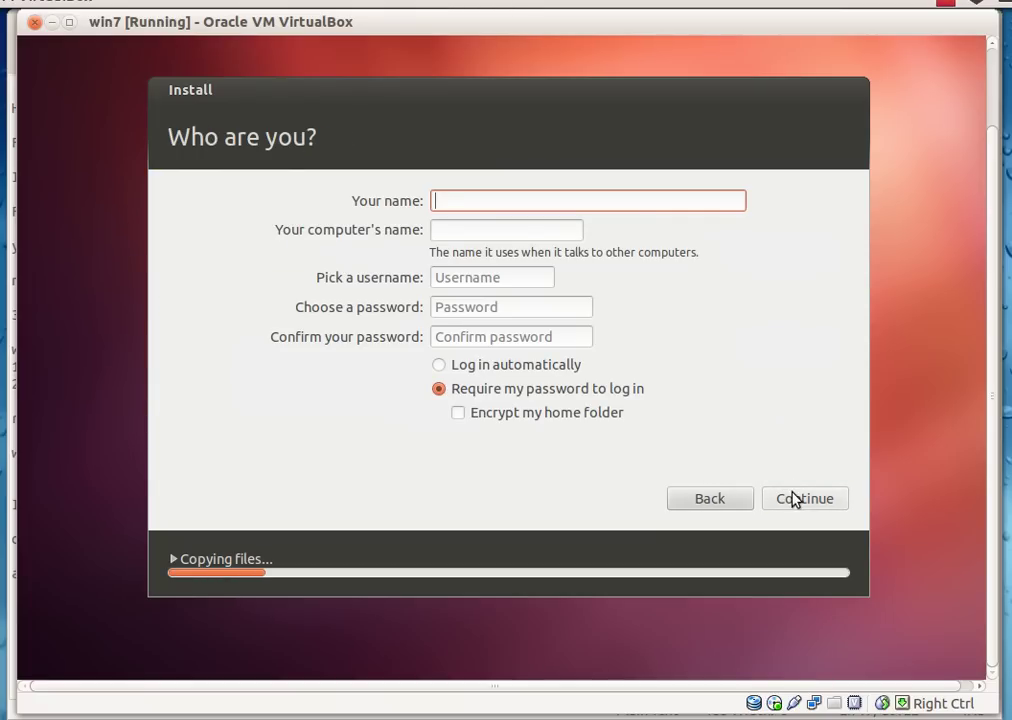
- Enter the account username and type the account password twice
{"action": "type", "text": "te"}
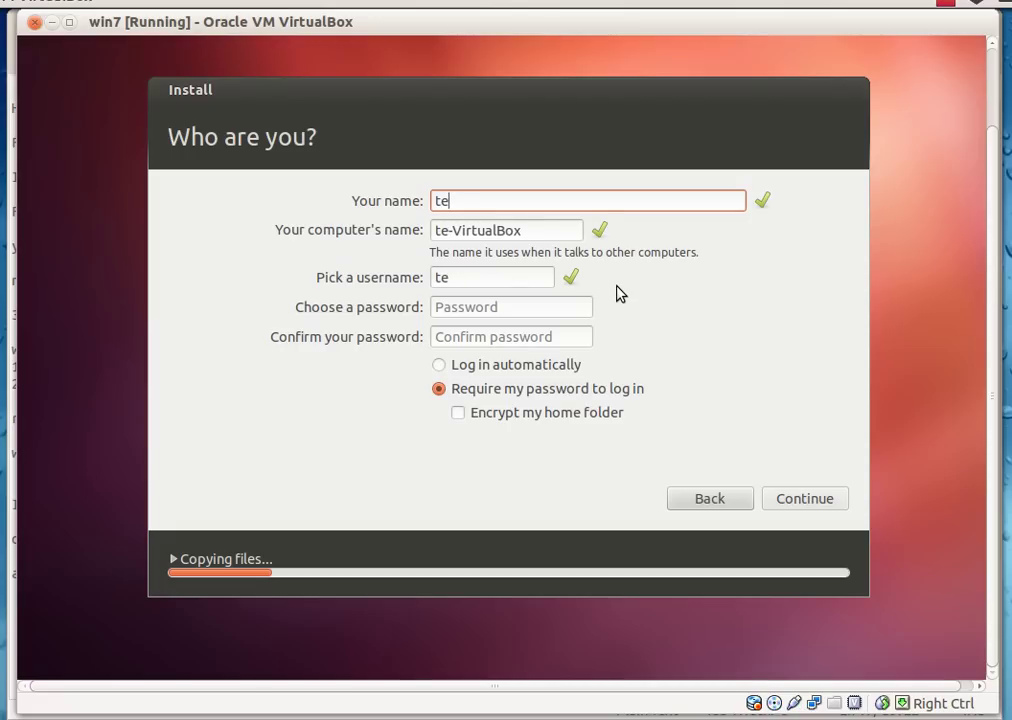
{"action": "type", "text": "chxpert"}
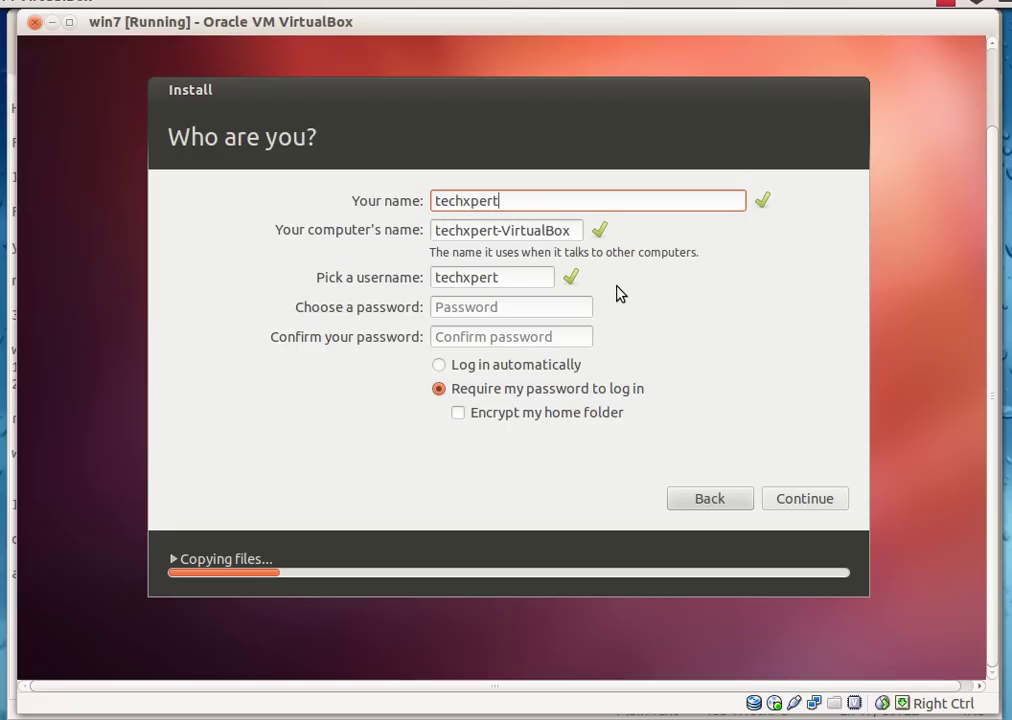
{"action": "key", "text": "Tab"}
{"action": "key", "text": "Tab"}
{"action": "key", "text": "Tab"}
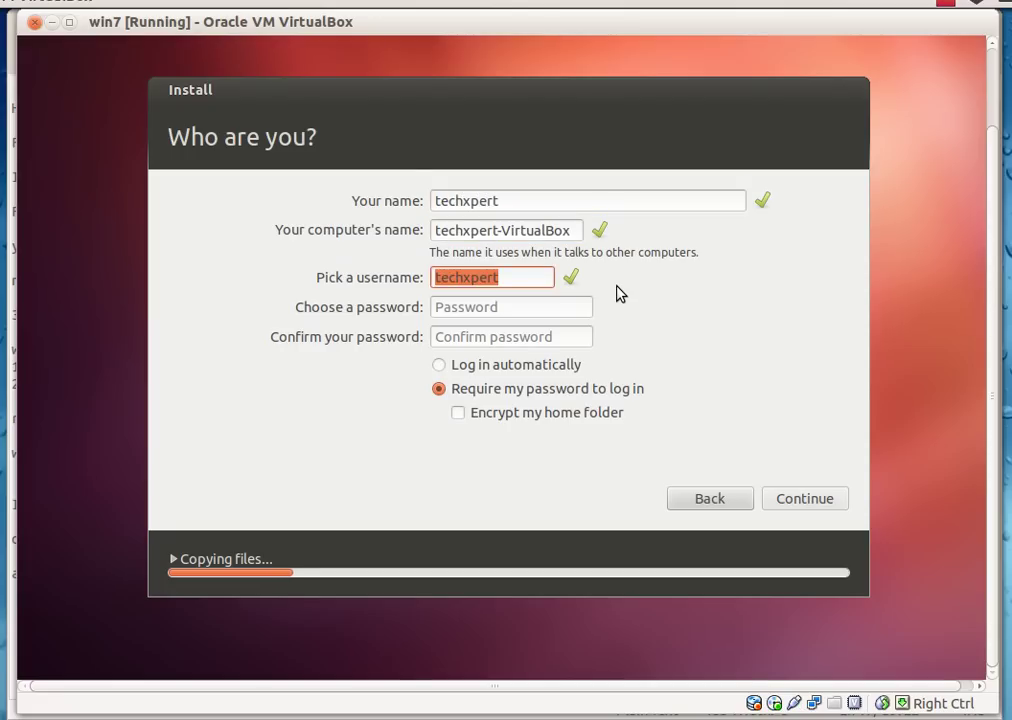
{"action": "type", "text": "*******"}
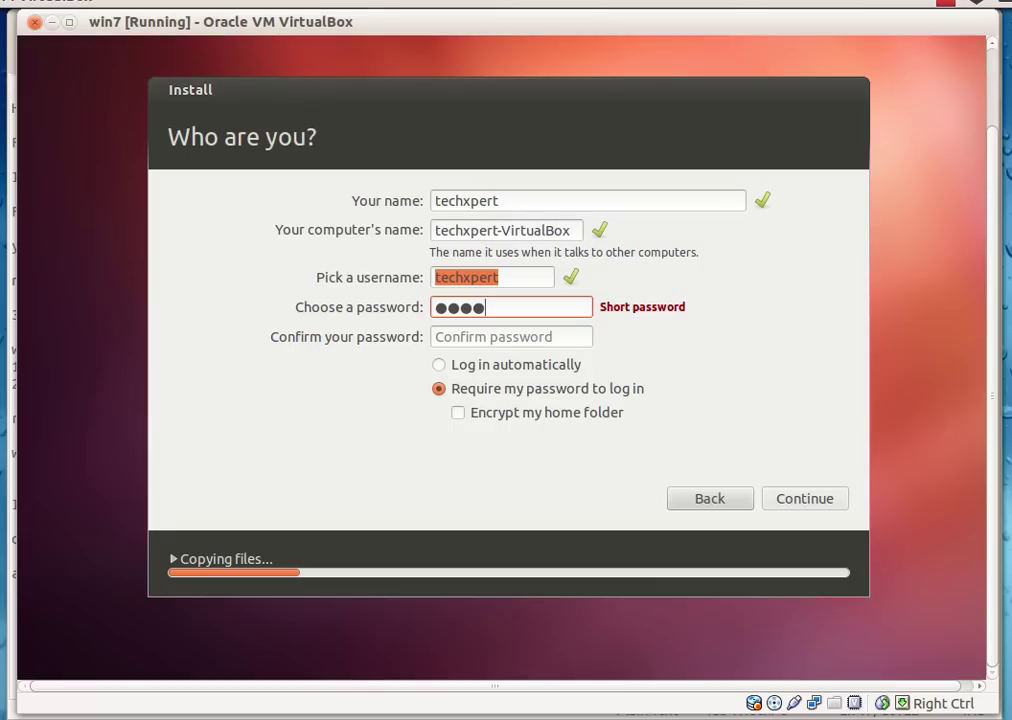
{"action": "type", "text": "**"}
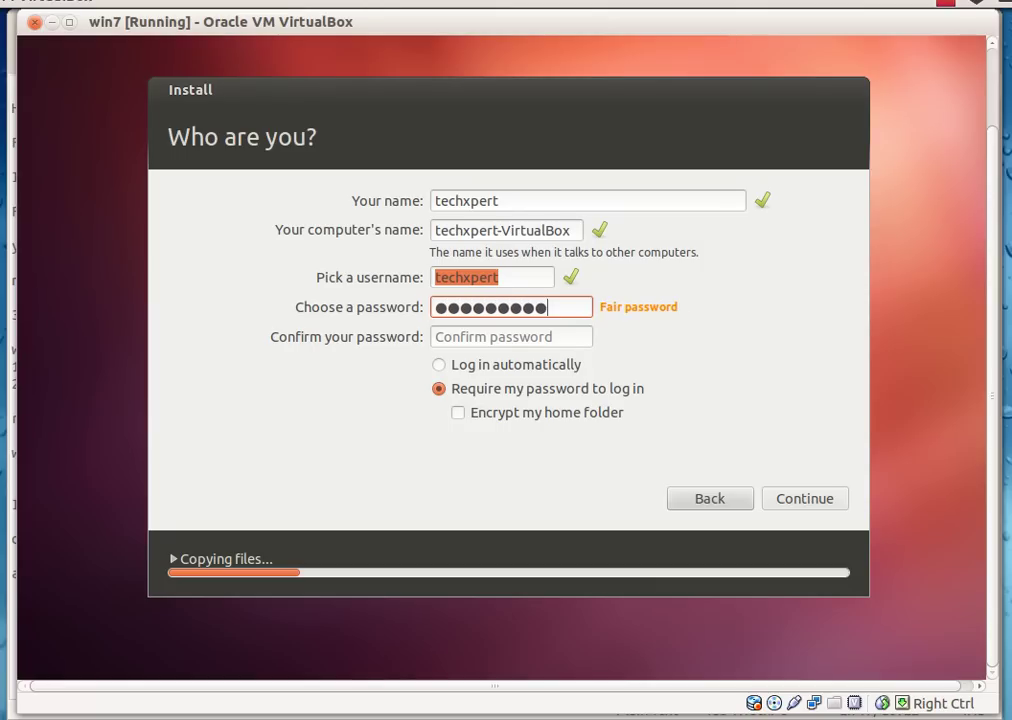
{"action": "key", "text": "Tab"}
{"action": "type", "text": "*********"}
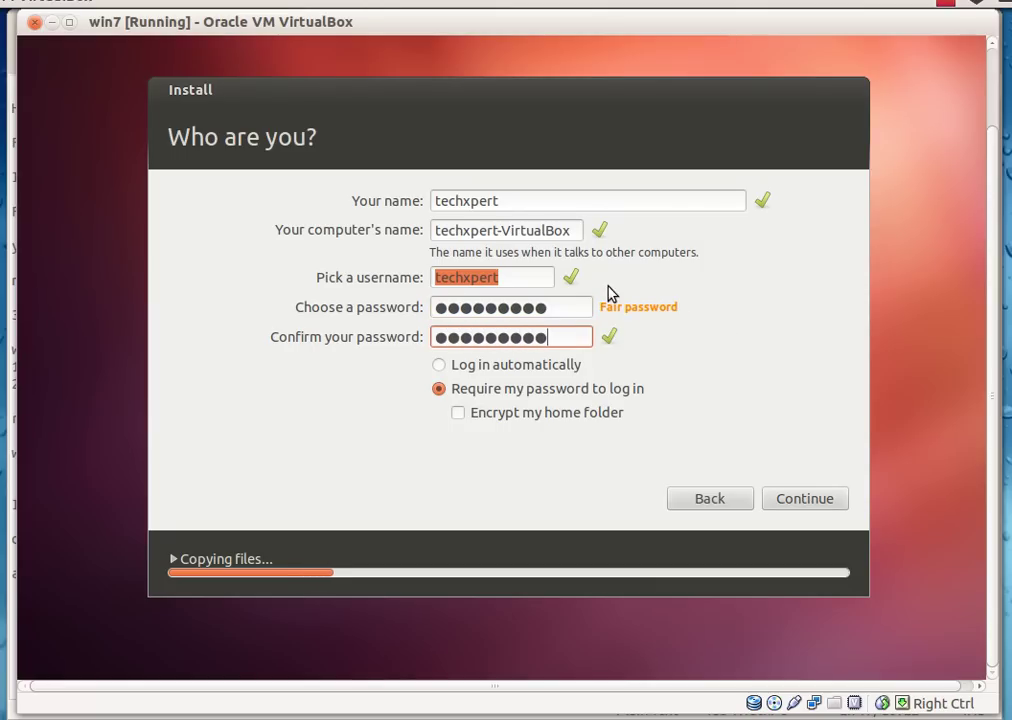
- Set the account to log in automatically, continue, and bring the gedit notes forward
{"action": "left_click", "coordinate": [516, 366]}
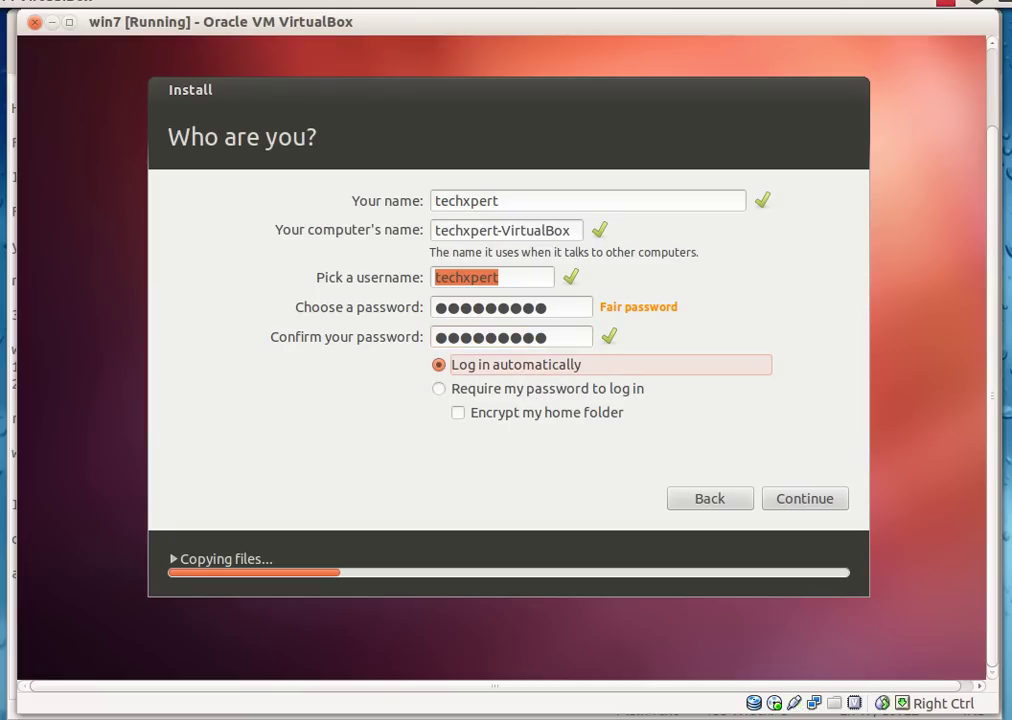
{"action": "left_click", "coordinate": [784, 505]}
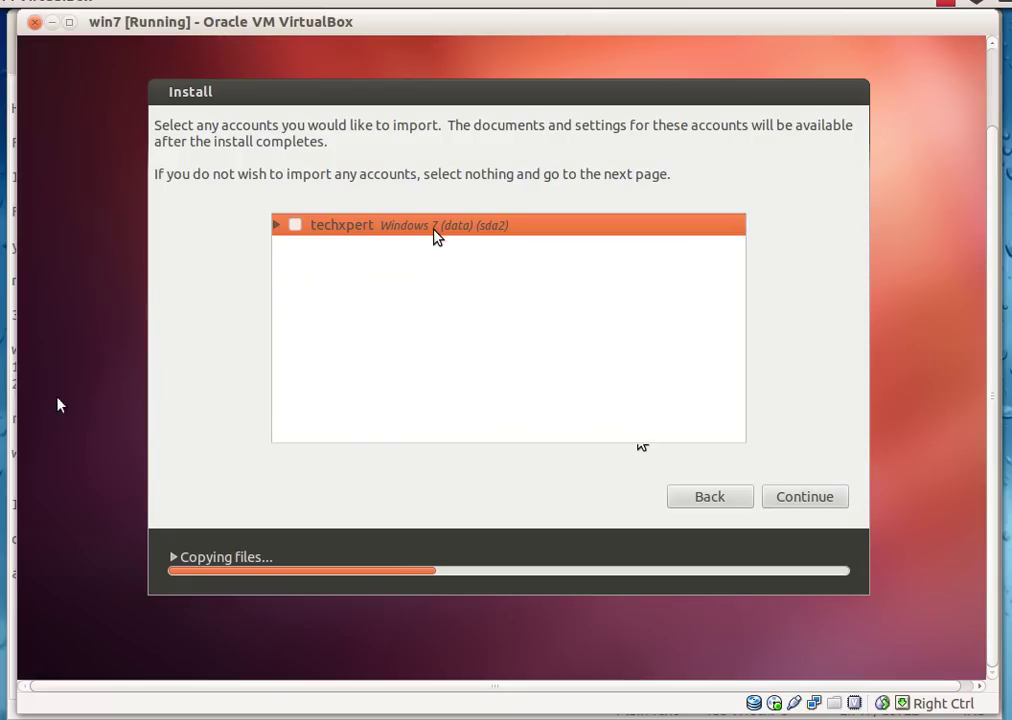
{"action": "left_click", "coordinate": [22, 430]}
{"action": "left_click", "coordinate": [418, 566]}
- Add the note line 'If you want to boot from windows 7 by default then click on the option'
{"action": "key", "text": "Return"}
{"action": "key", "text": "Return"}
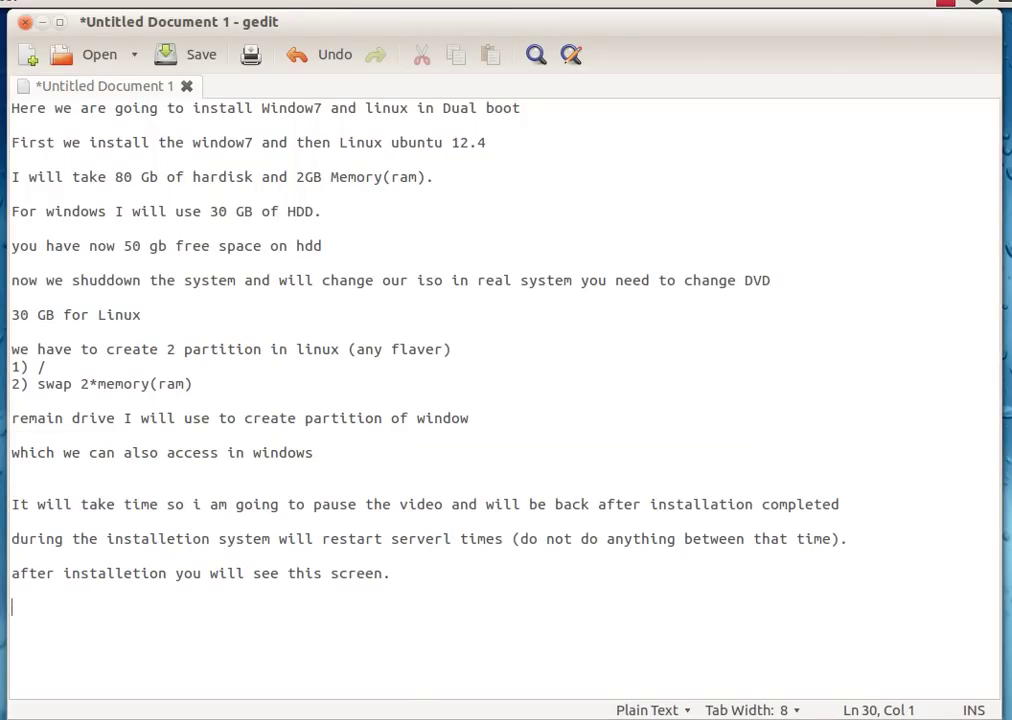
{"action": "type", "text": "If you want to "}
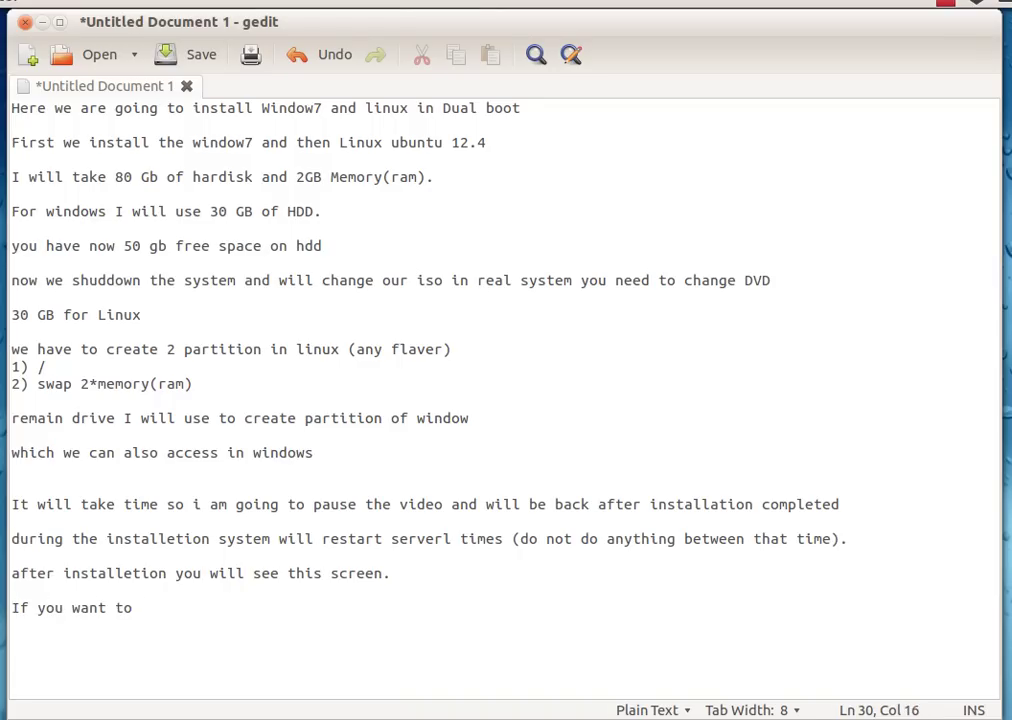
{"action": "type", "text": "boot from windows 7 "}
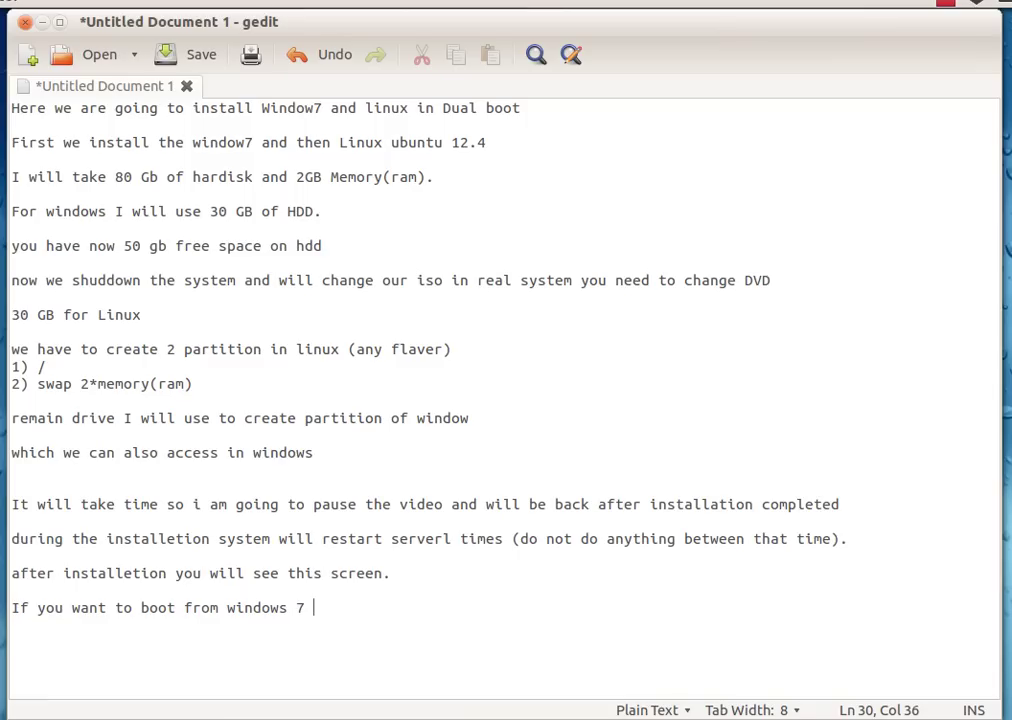
{"action": "type", "text": "by defaul"}
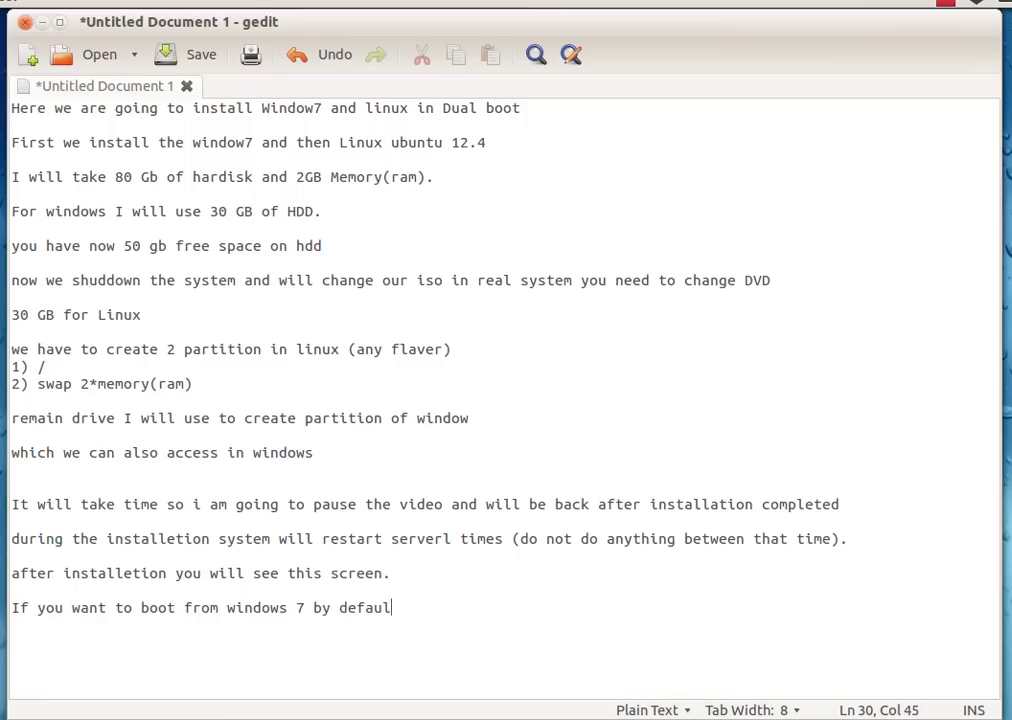
{"action": "type", "text": "t then click on"}
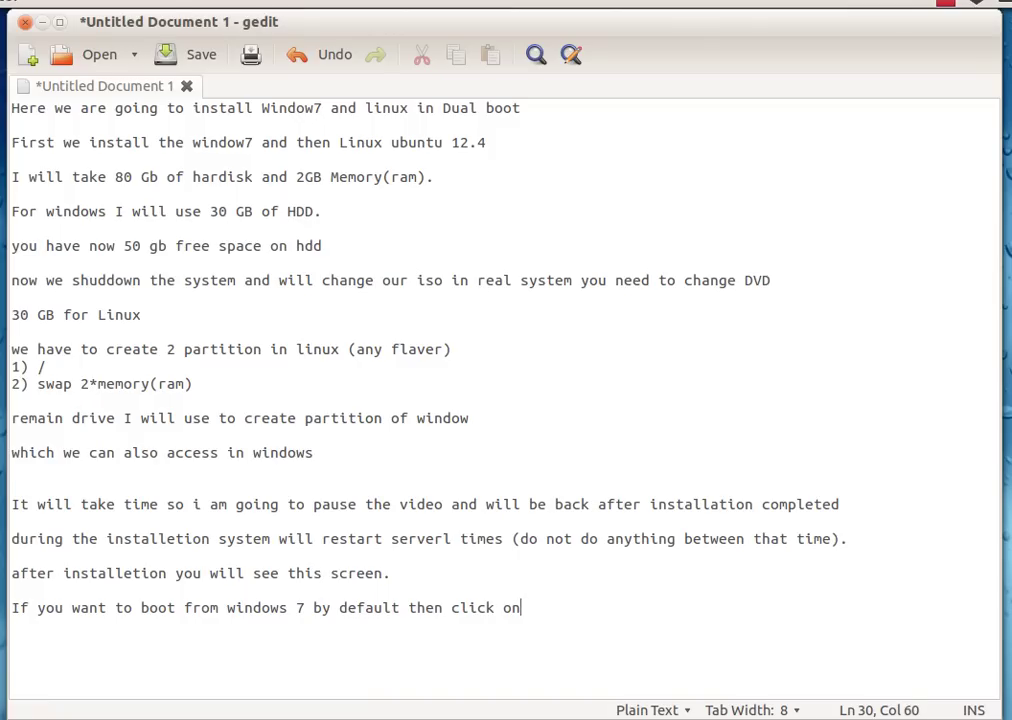
{"action": "type", "text": " the option"}
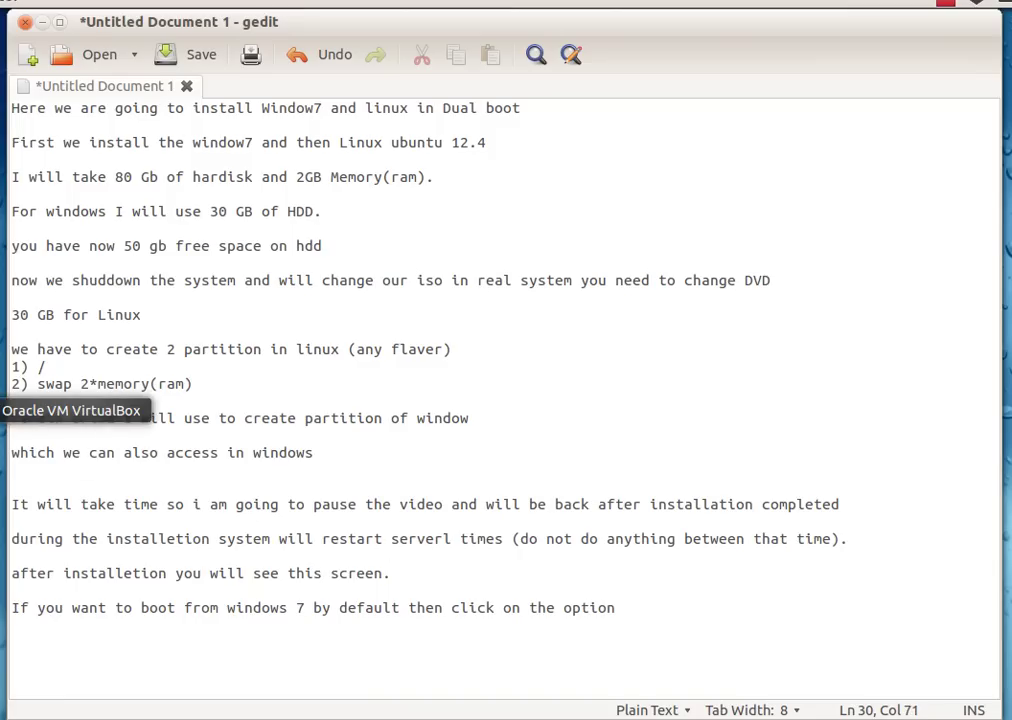
{"action": "left_click", "coordinate": [15, 410]}
- Continue without importing the Windows 7 account, then minimize the VM window
{"action": "left_click", "coordinate": [293, 226]}
{"action": "left_click", "coordinate": [293, 226]}
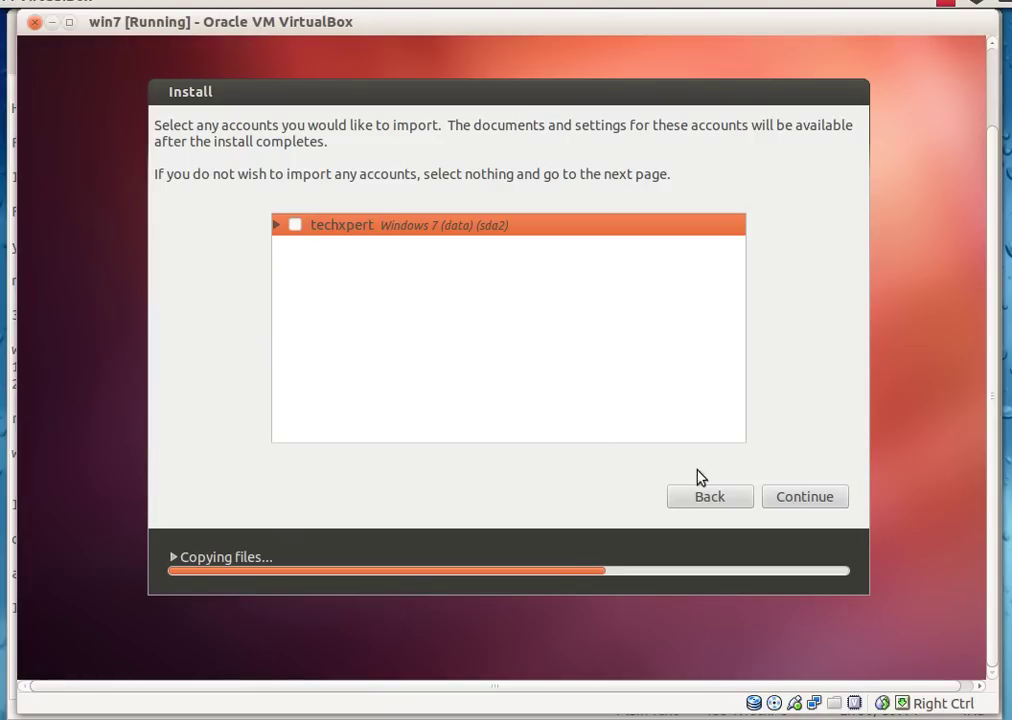
{"action": "left_click", "coordinate": [788, 499]}
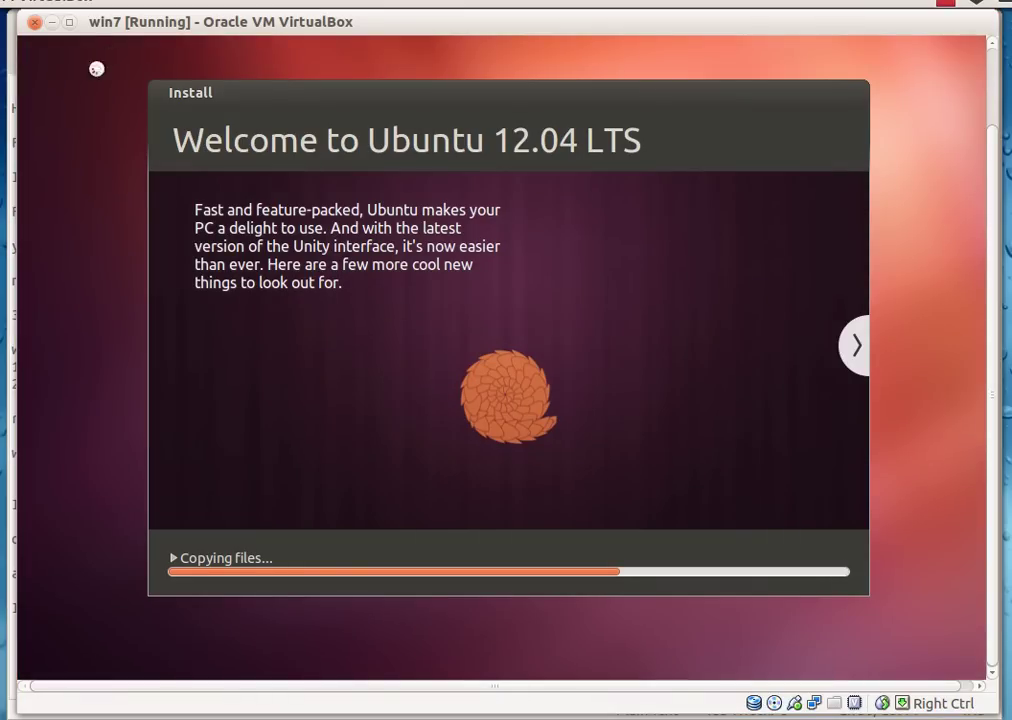
{"action": "left_click", "coordinate": [54, 24]}
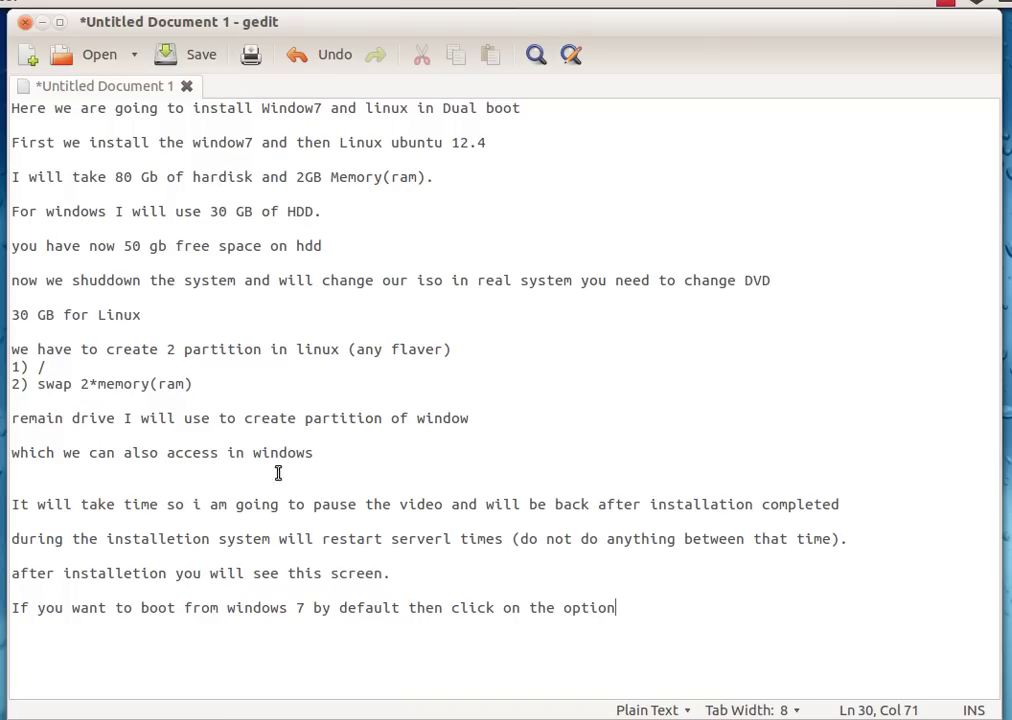
- Highlight the line about pausing the video during installation, then minimize gedit
{"action": "left_click", "coordinate": [11, 504]}
{"action": "left_click_drag", "start_coordinate": [11, 504], "coordinate": [838, 504]}
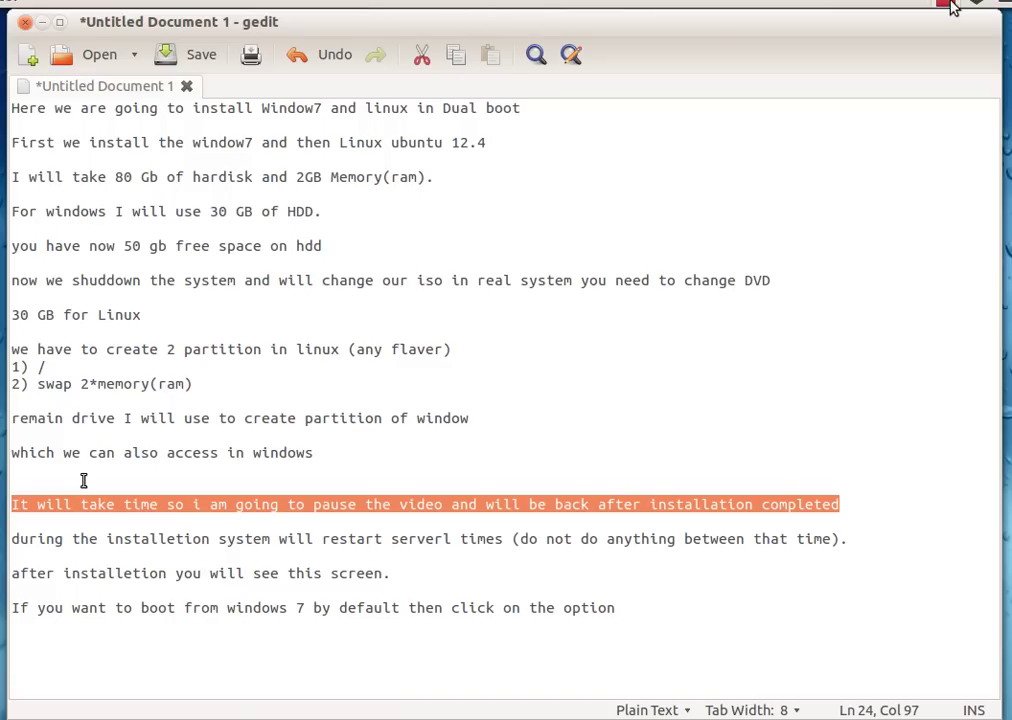
{"action": "left_click", "coordinate": [41, 22]}
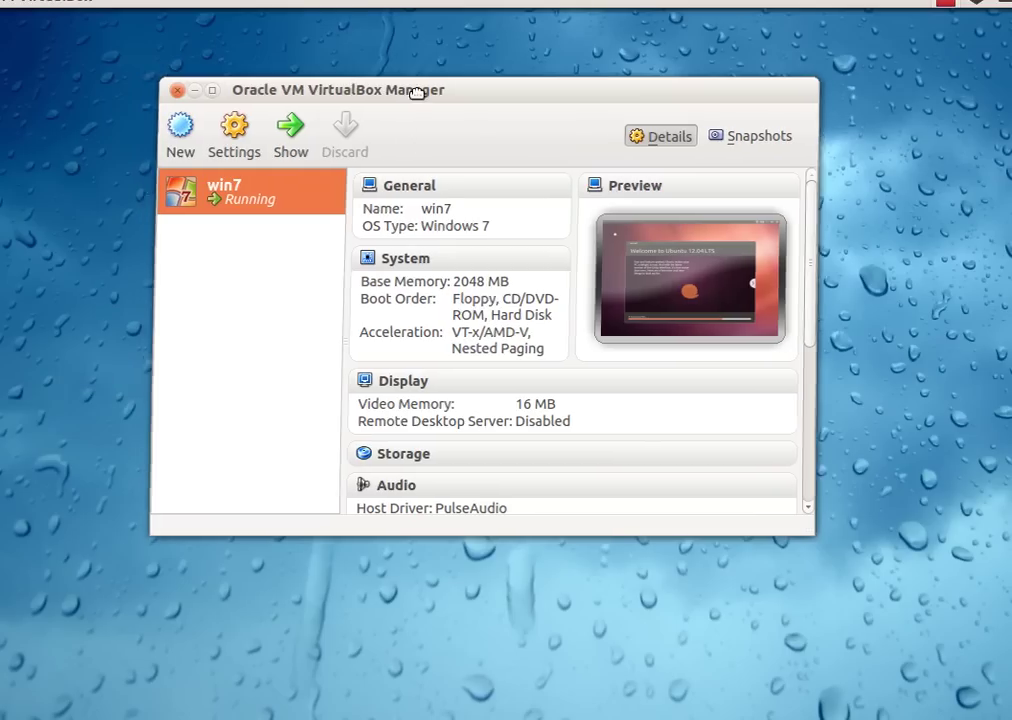
- Move the Manager window aside and switch back to the win7 VM window
{"action": "left_click_drag", "start_coordinate": [402, 98], "coordinate": [441, 84]}
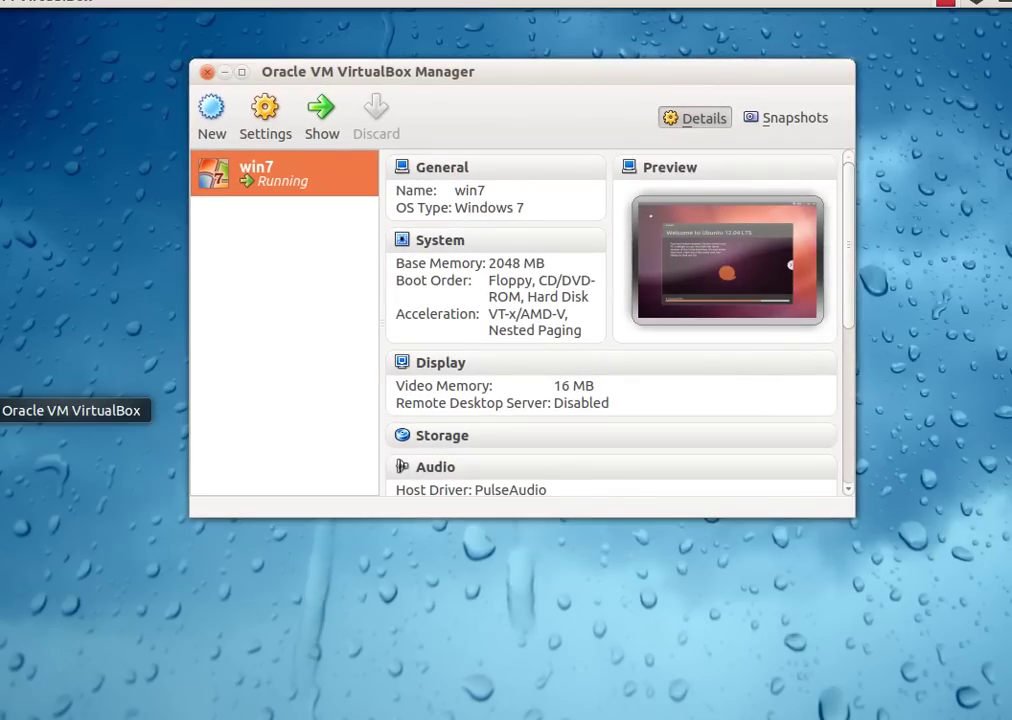
{"action": "right_click", "coordinate": [20, 410]}
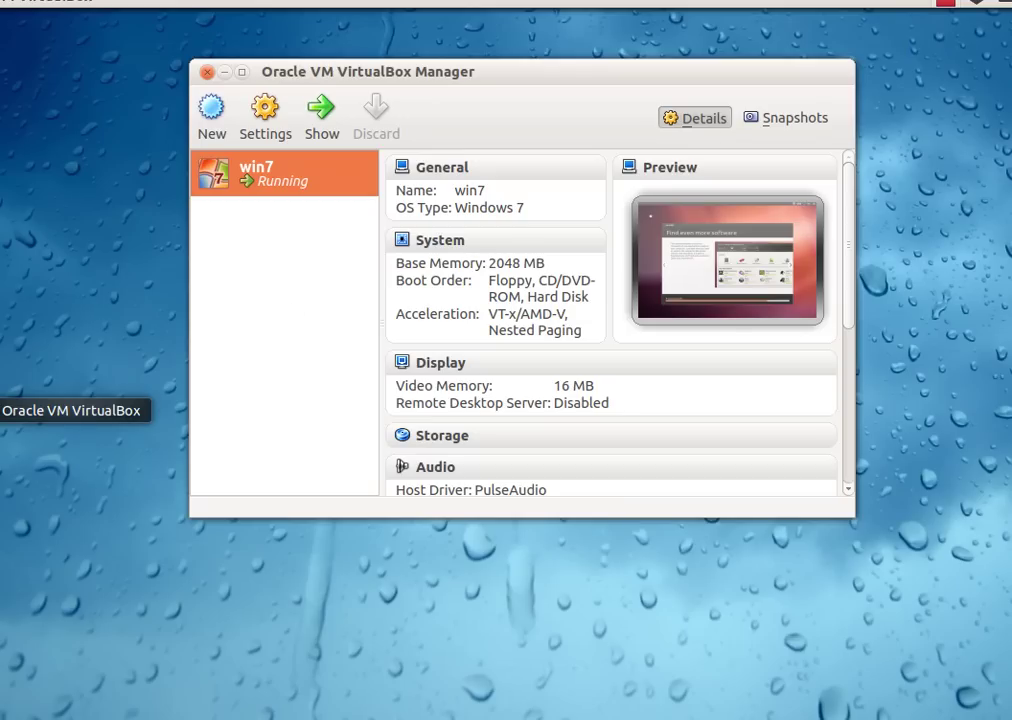
{"action": "key", "text": "super+w"}
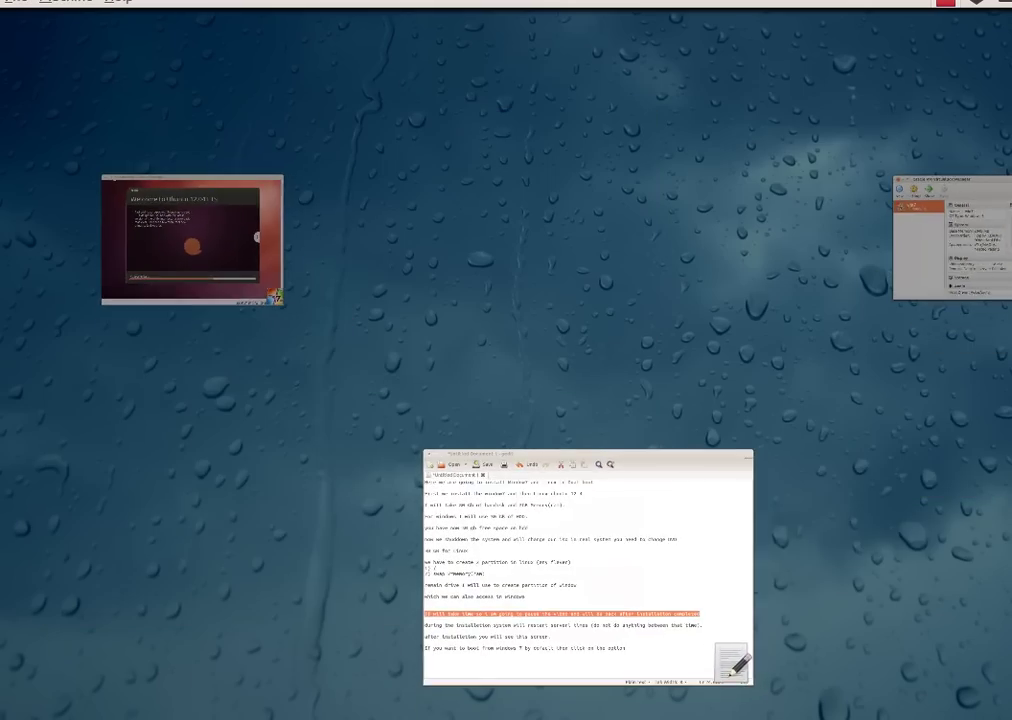
{"action": "key", "text": "super+Tab"}
{"action": "key", "text": "super+Tab"}
{"action": "key", "text": "super+Tab"}
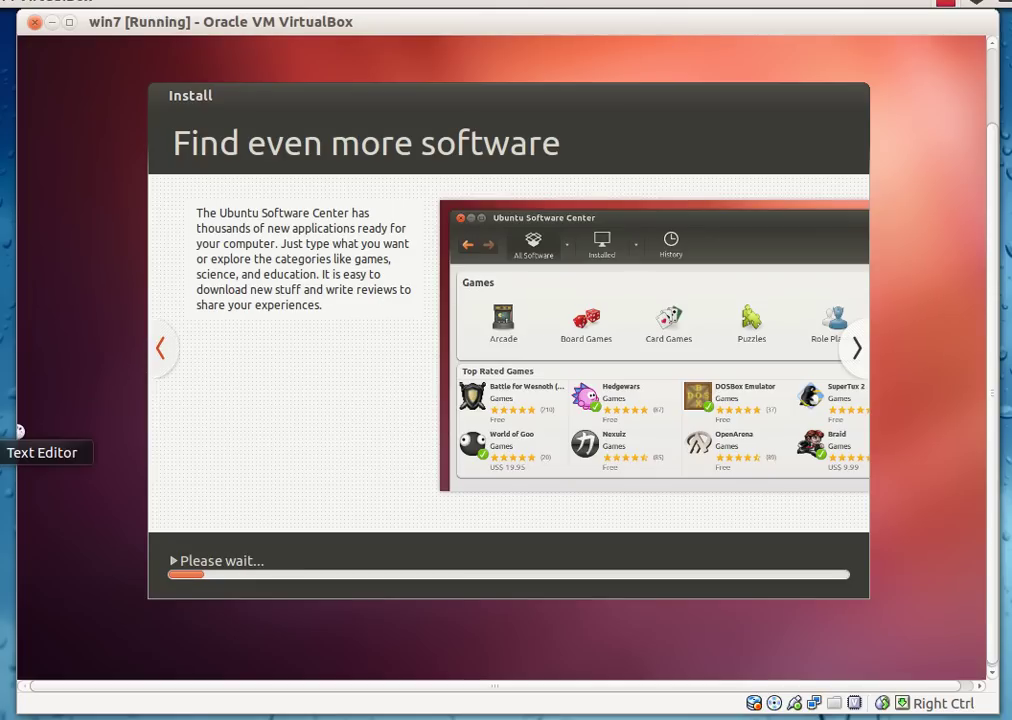
- Append the closing note 'after this process restart the system and enjoy', correcting typos
{"action": "left_click", "coordinate": [18, 431]}
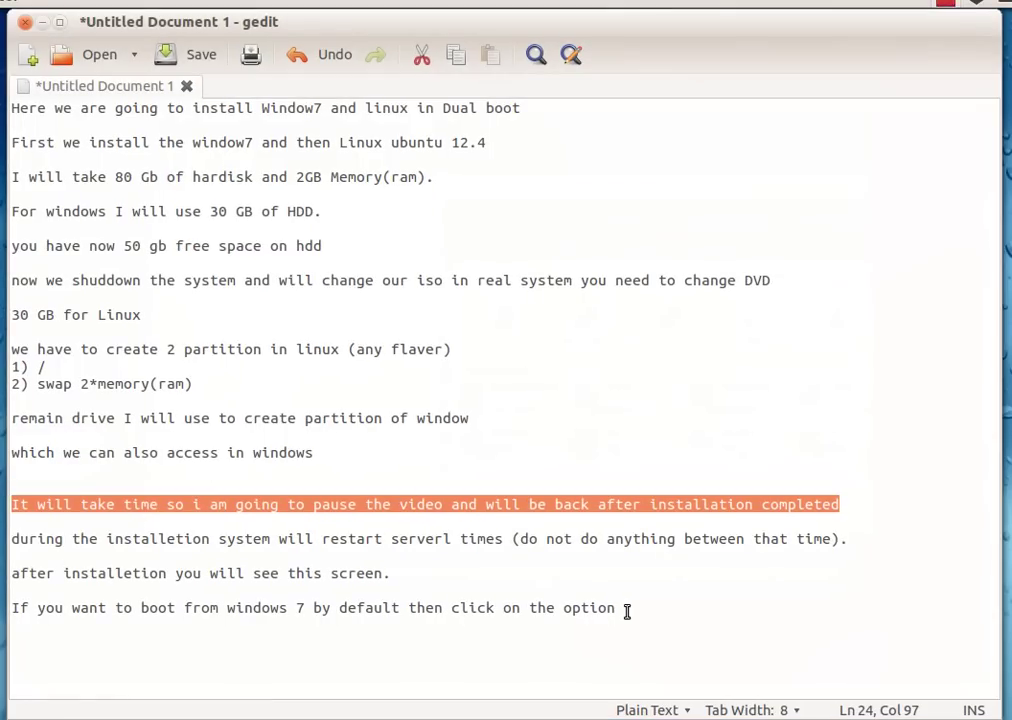
{"action": "left_click", "coordinate": [620, 607]}
{"action": "key", "text": "Return"}
{"action": "key", "text": "Return"}
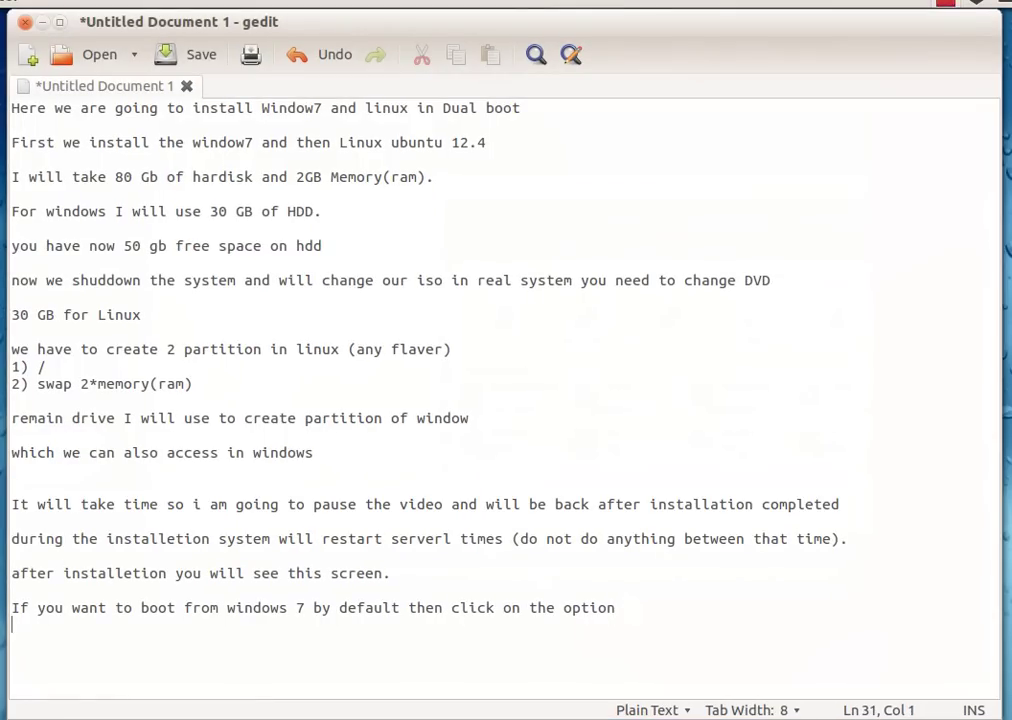
{"action": "type", "text": "after the"}
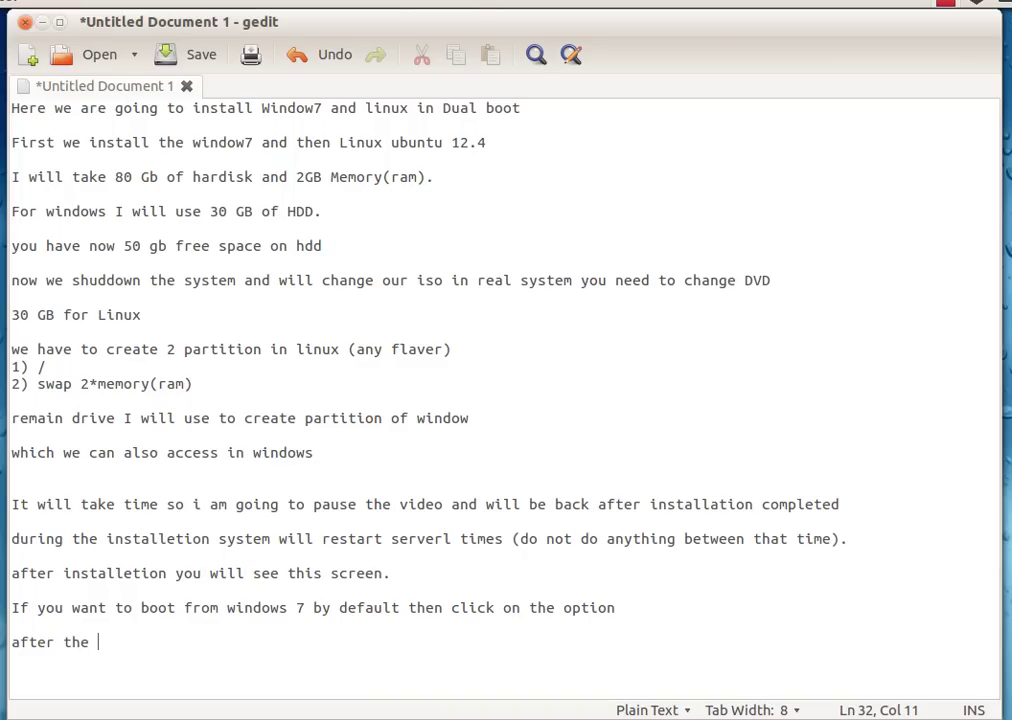
{"action": "key", "text": "BackSpace"}
{"action": "key", "text": "BackSpace"}
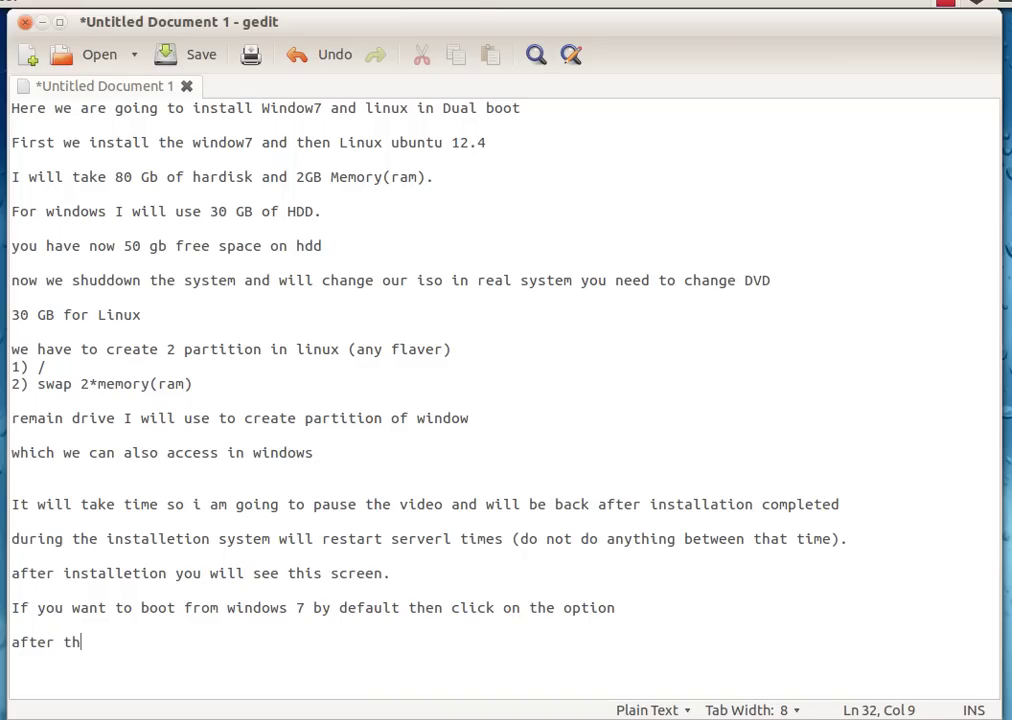
{"action": "type", "text": "is pro"}
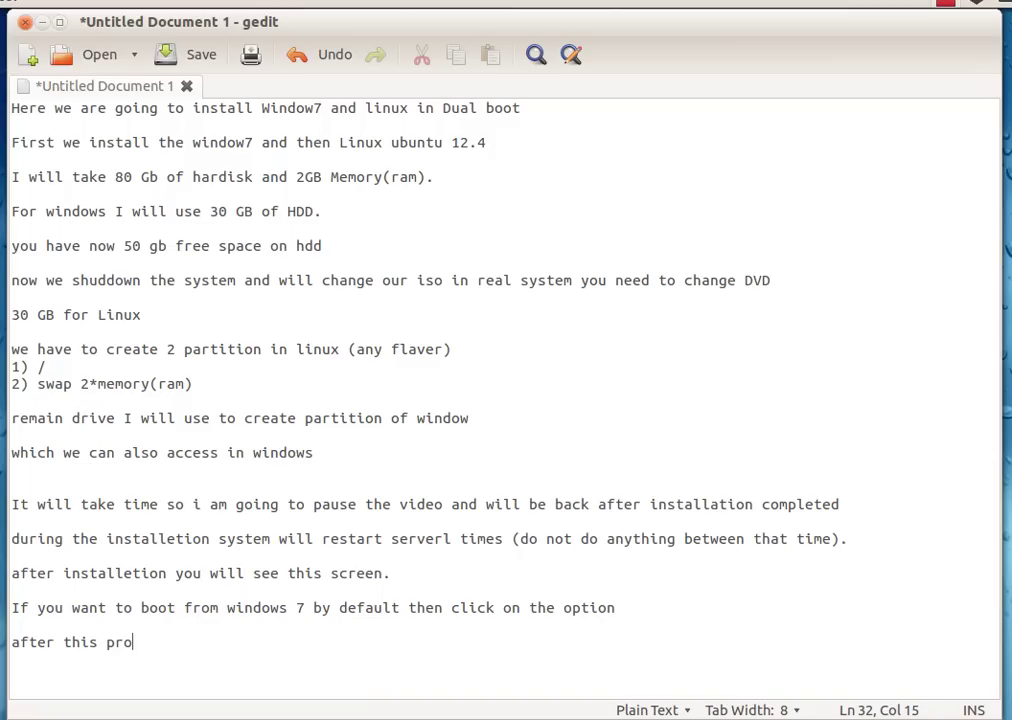
{"action": "type", "text": "cess restart t"}
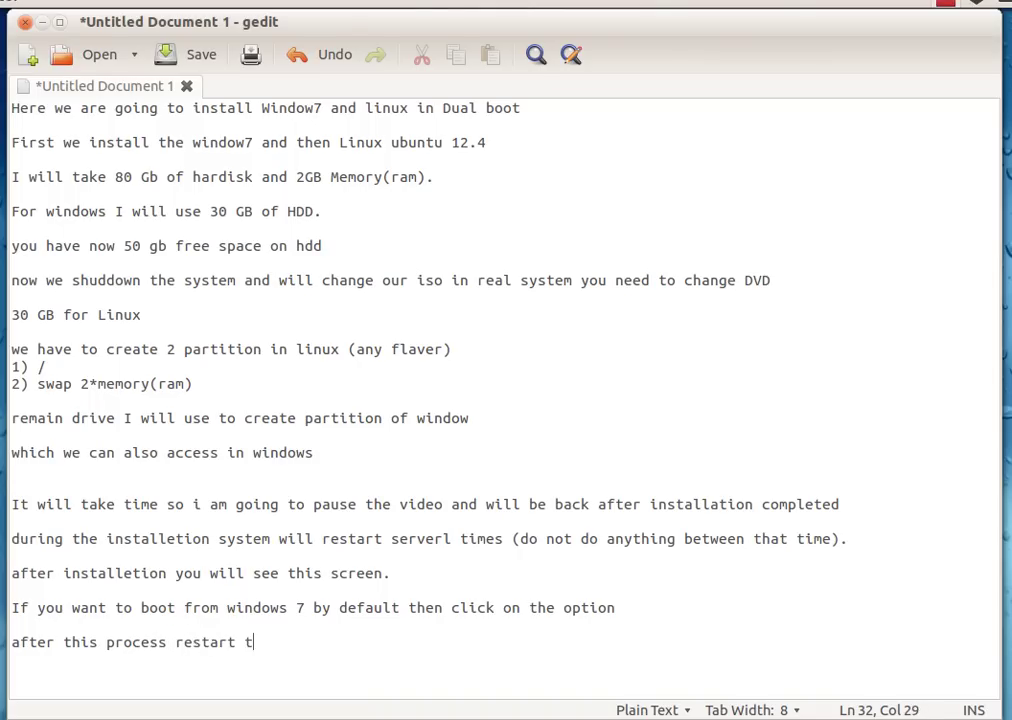
{"action": "type", "text": "he system adn"}
{"action": "key", "text": "BackSpace"}
{"action": "key", "text": "BackSpace"}
{"action": "key", "text": "BackSpace"}
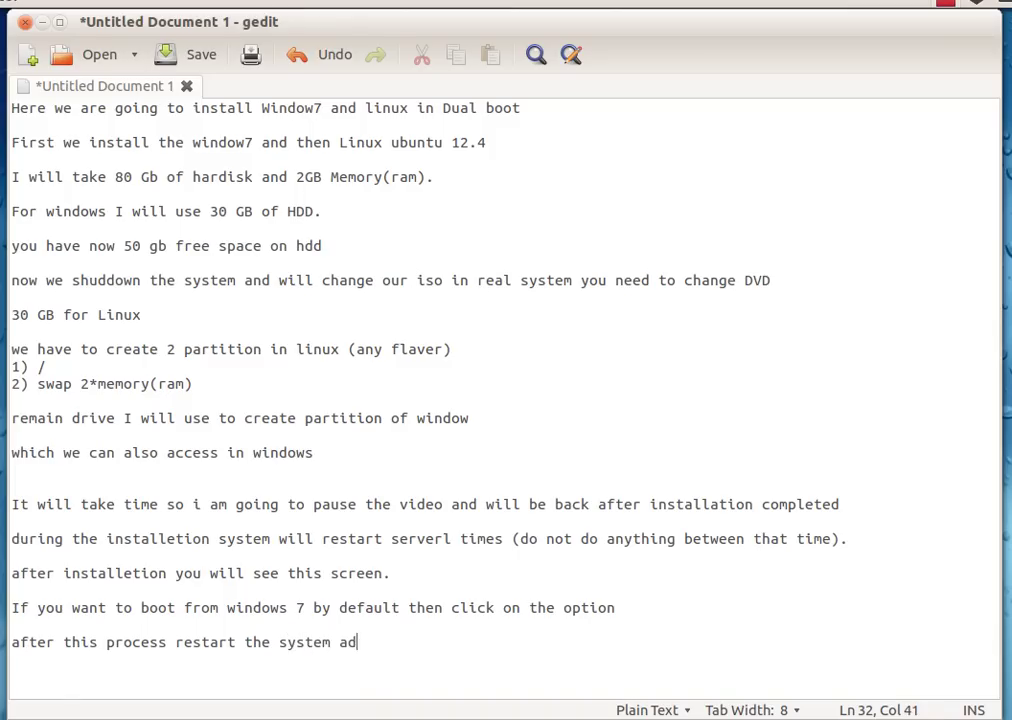
{"action": "type", "text": "nd enjoy"}
- Bring the win7 VM window forward and check the host clock while GRUB installs
{"action": "left_click", "coordinate": [17, 430]}
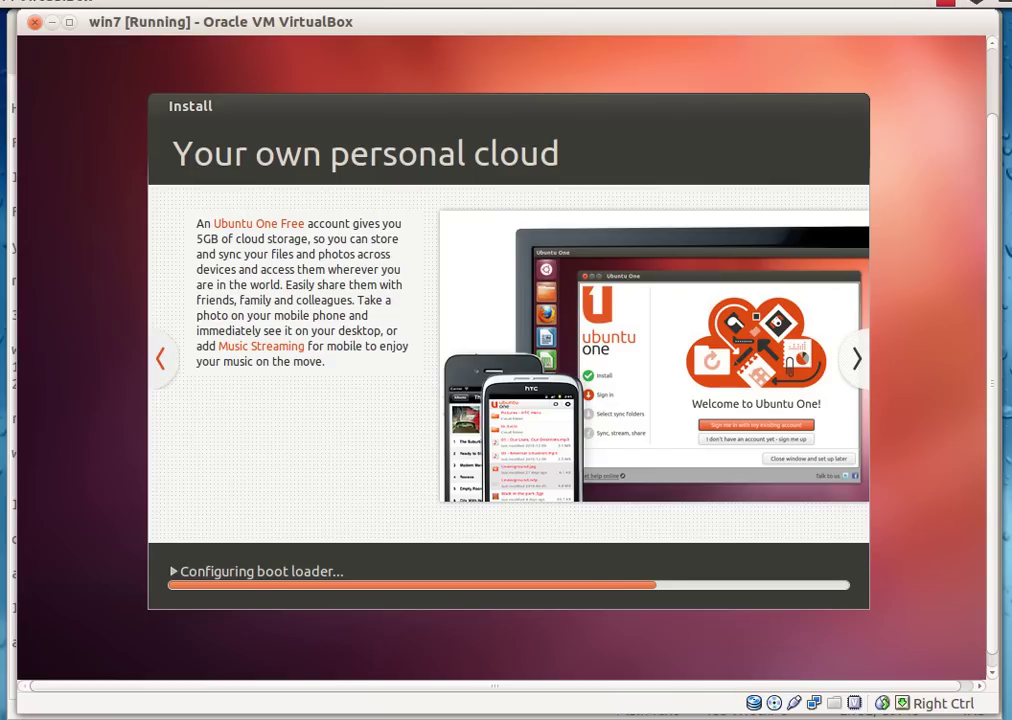
{"action": "left_click", "coordinate": [976, 3]}
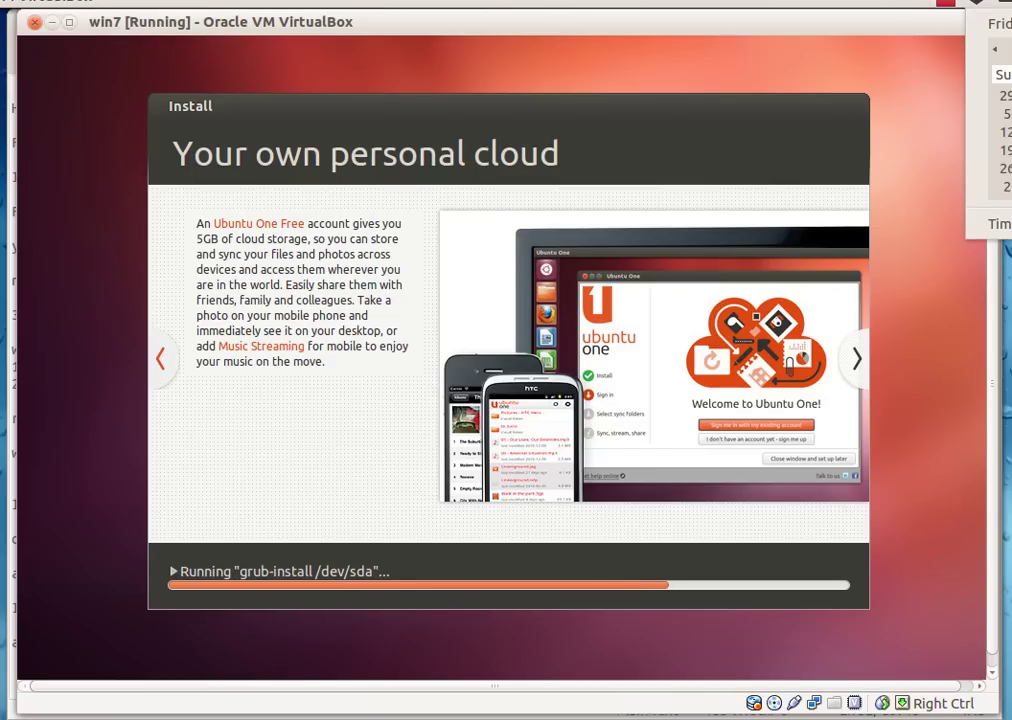
{"action": "left_click", "coordinate": [976, 3]}
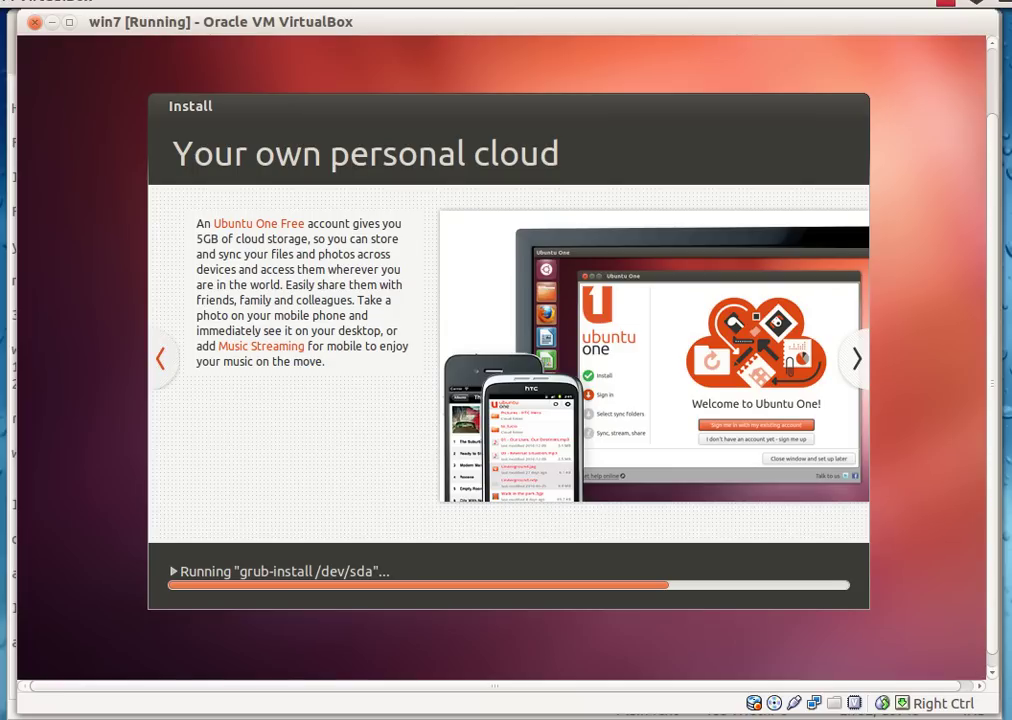
{"action": "left_click", "coordinate": [944, 3]}
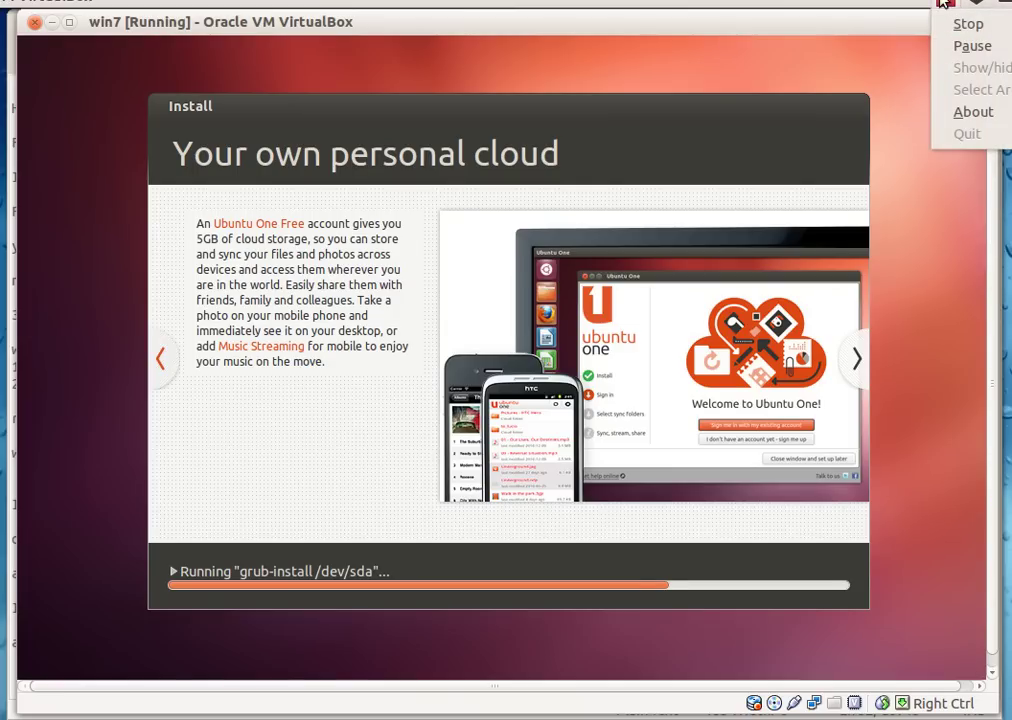